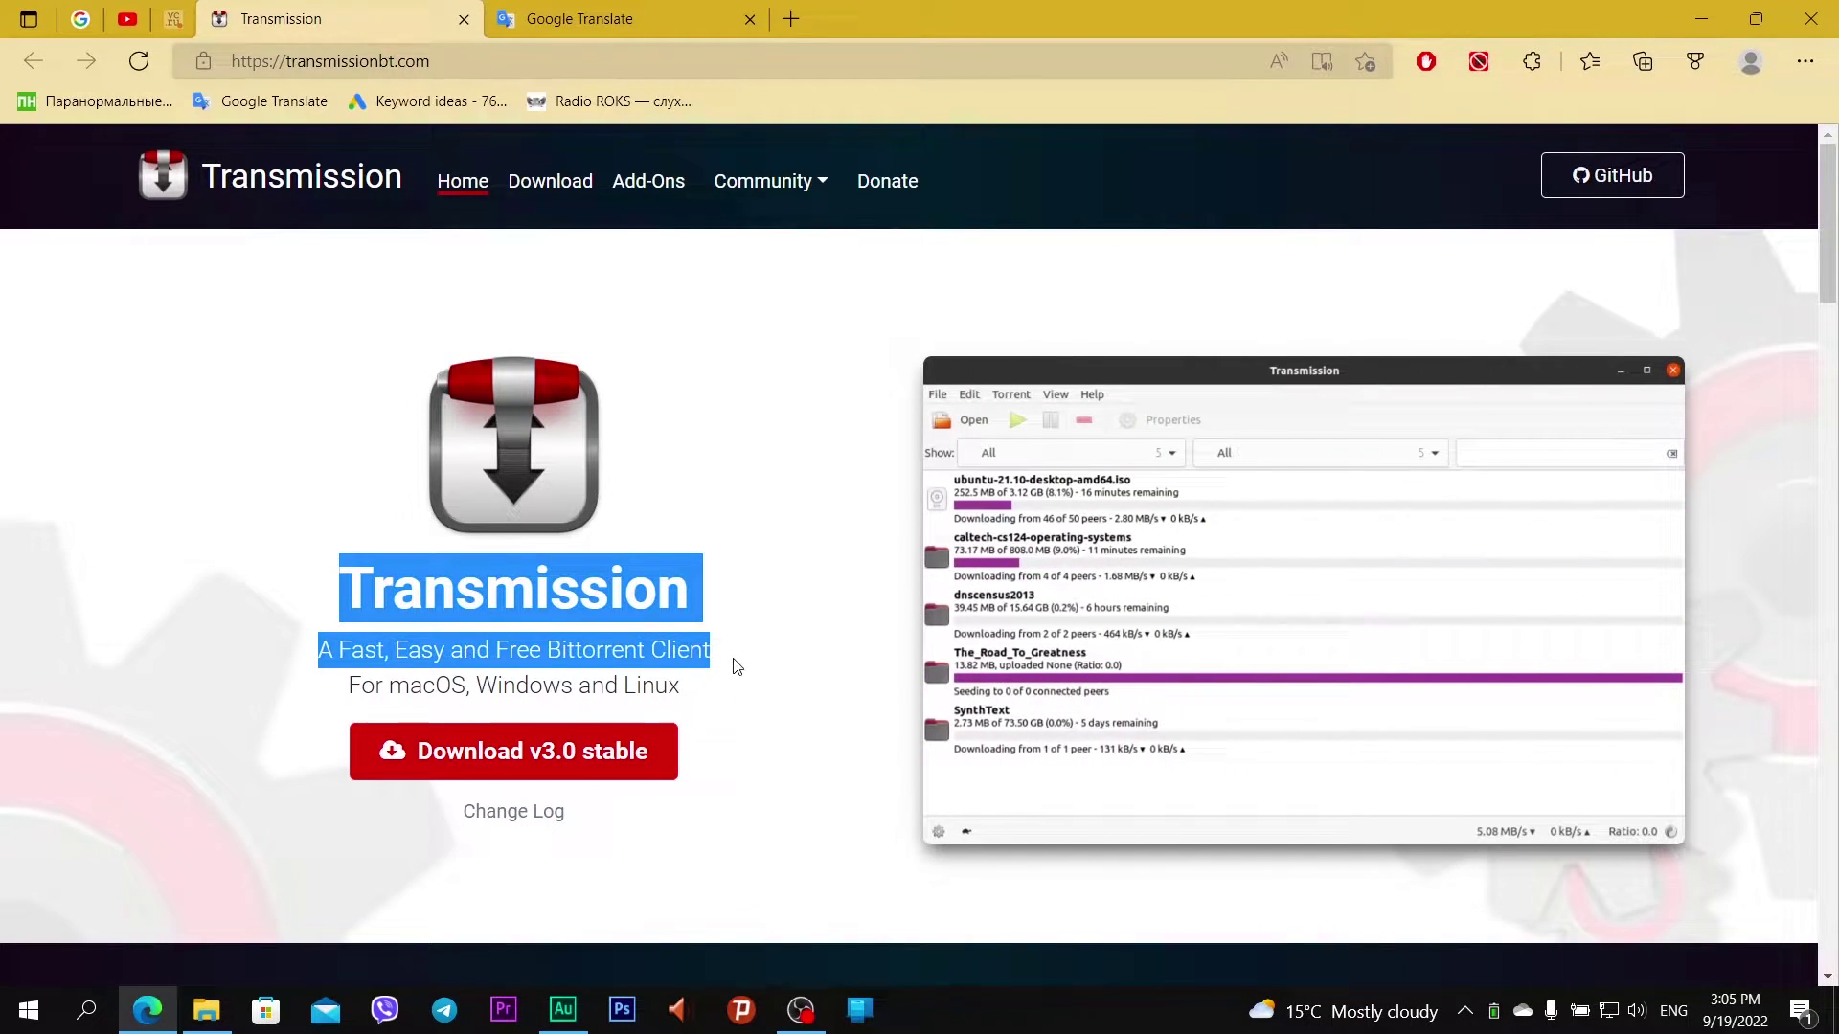
Step: Skim the Transmission homepage, highlighting headings like Native for Your System and Sleek & Feature Rich
drag(739, 646, 738, 683)
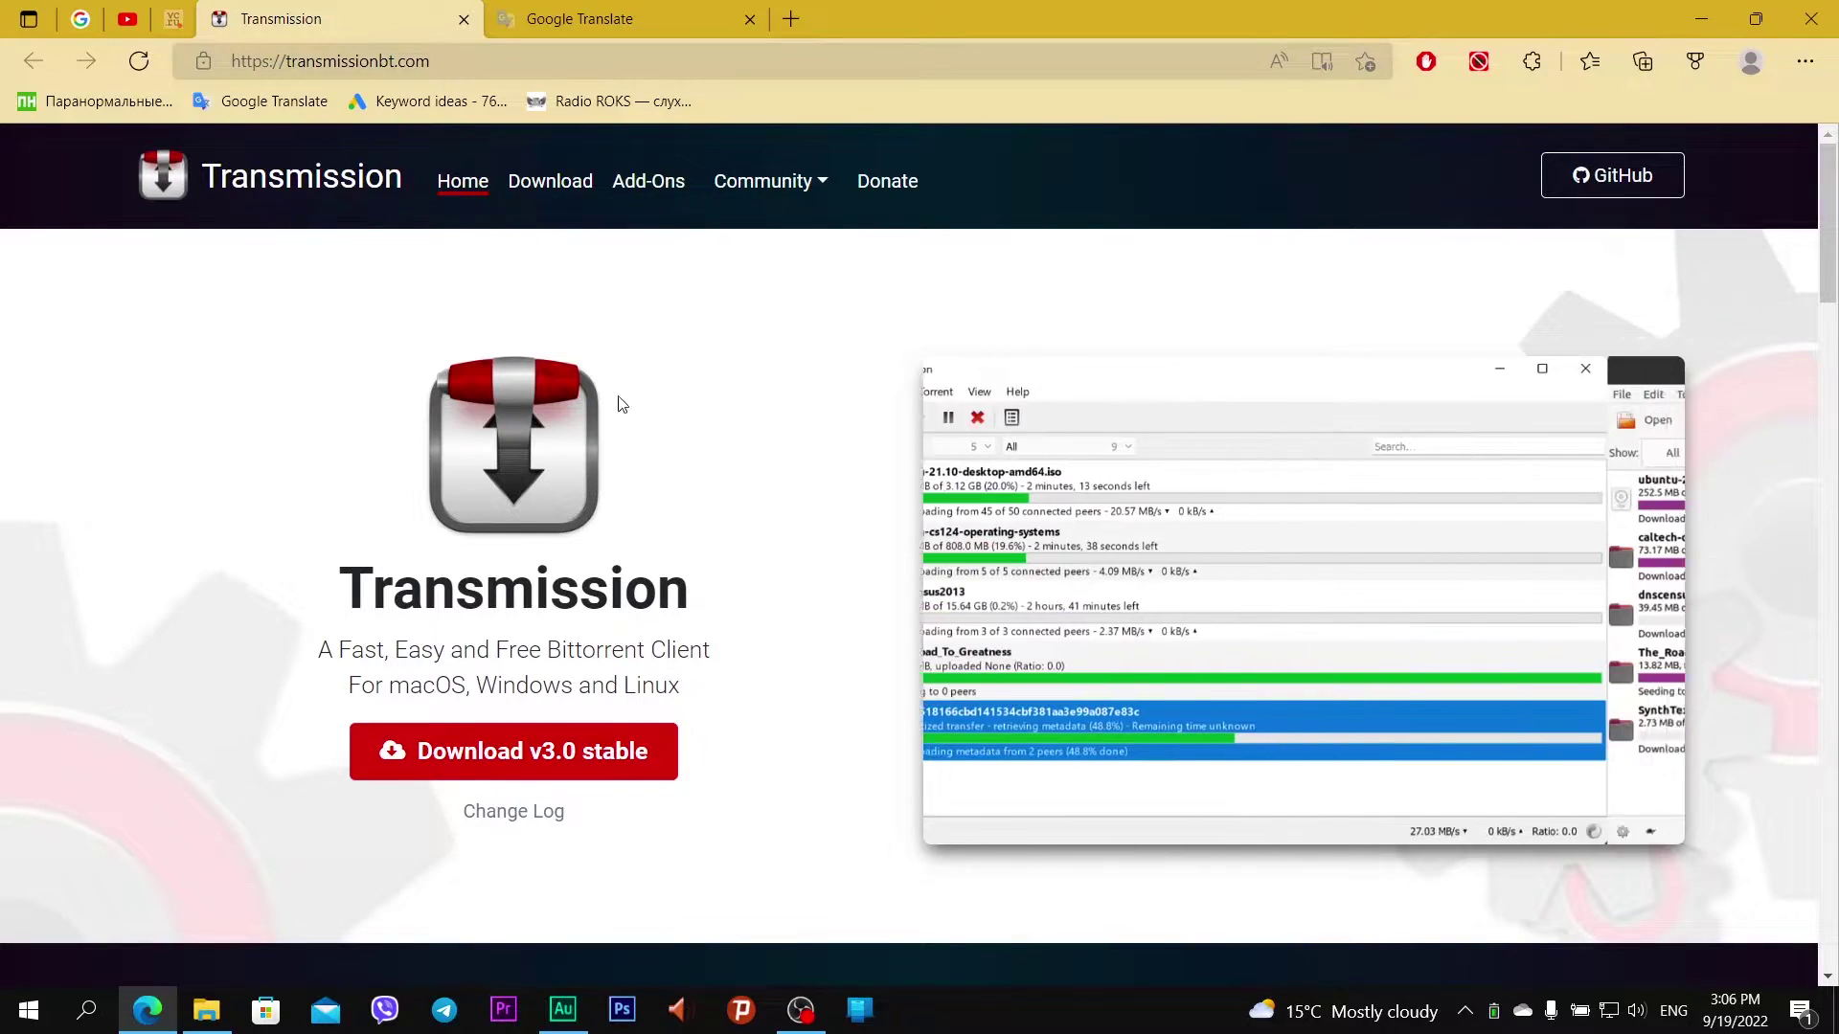
scroll(879, 383, down, 2)
scroll(880, 383, down, 5)
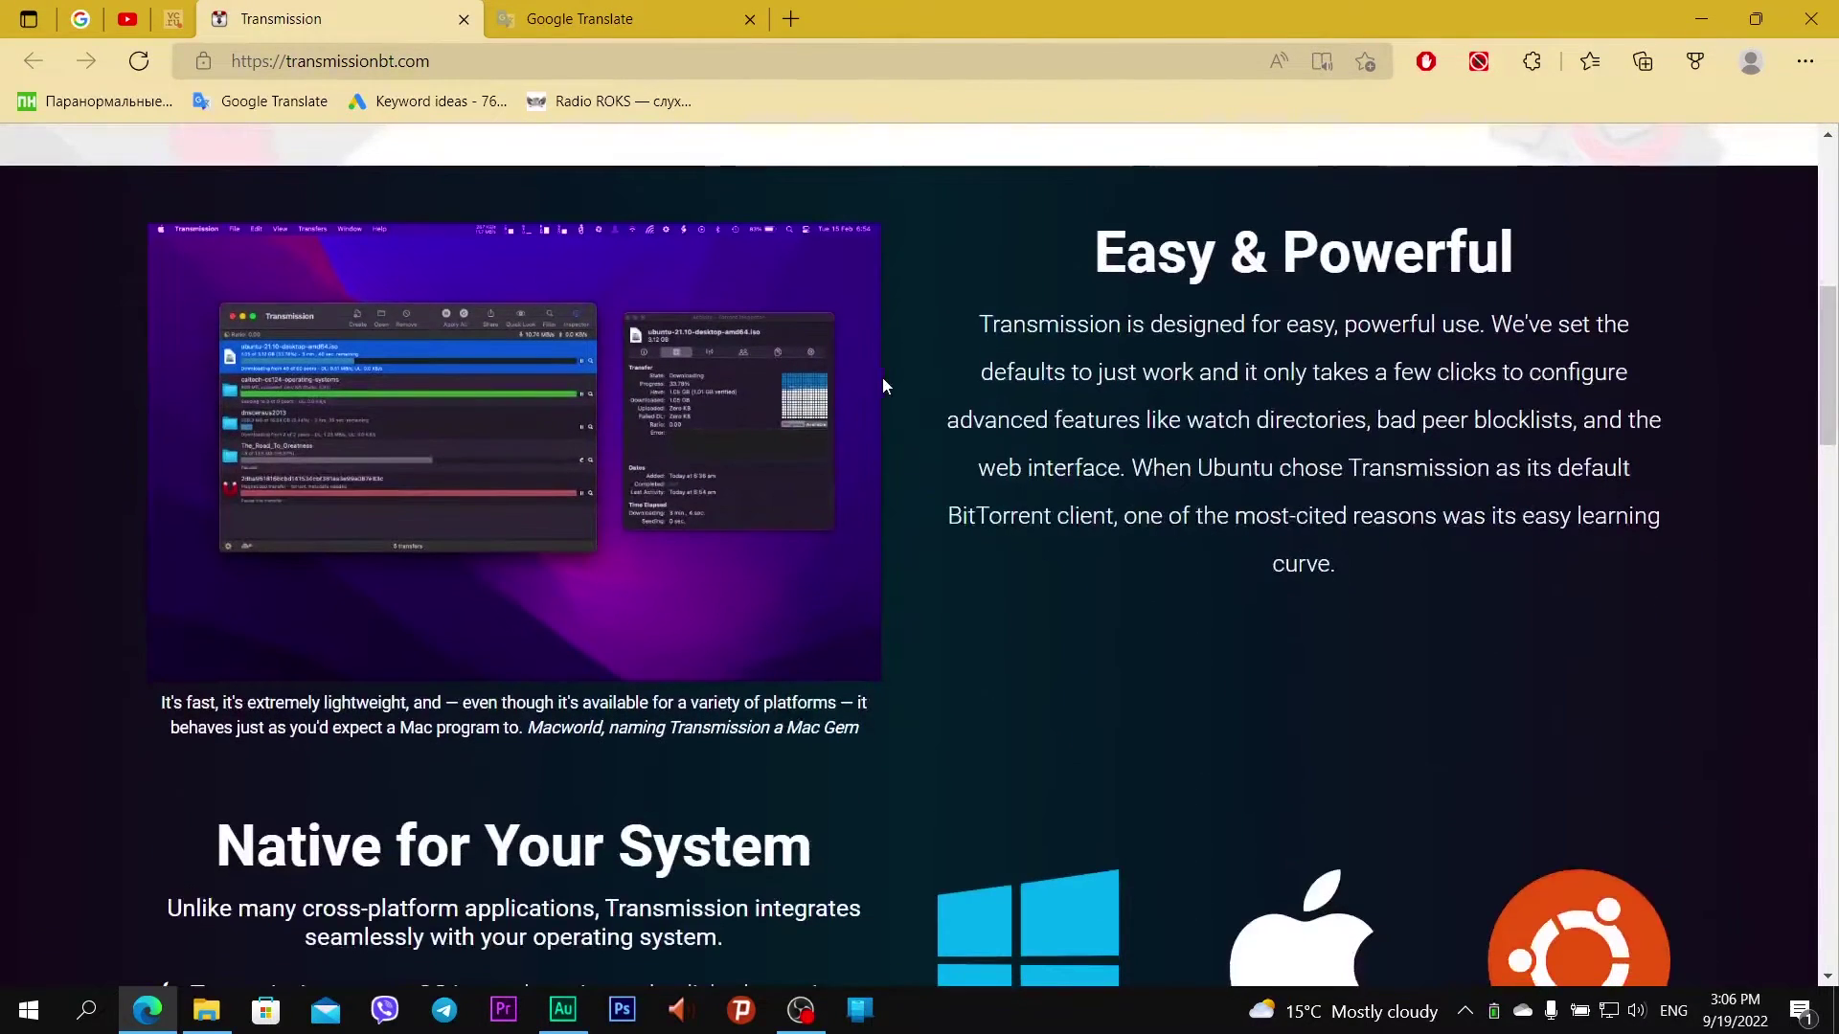
drag(1094, 251, 1520, 247)
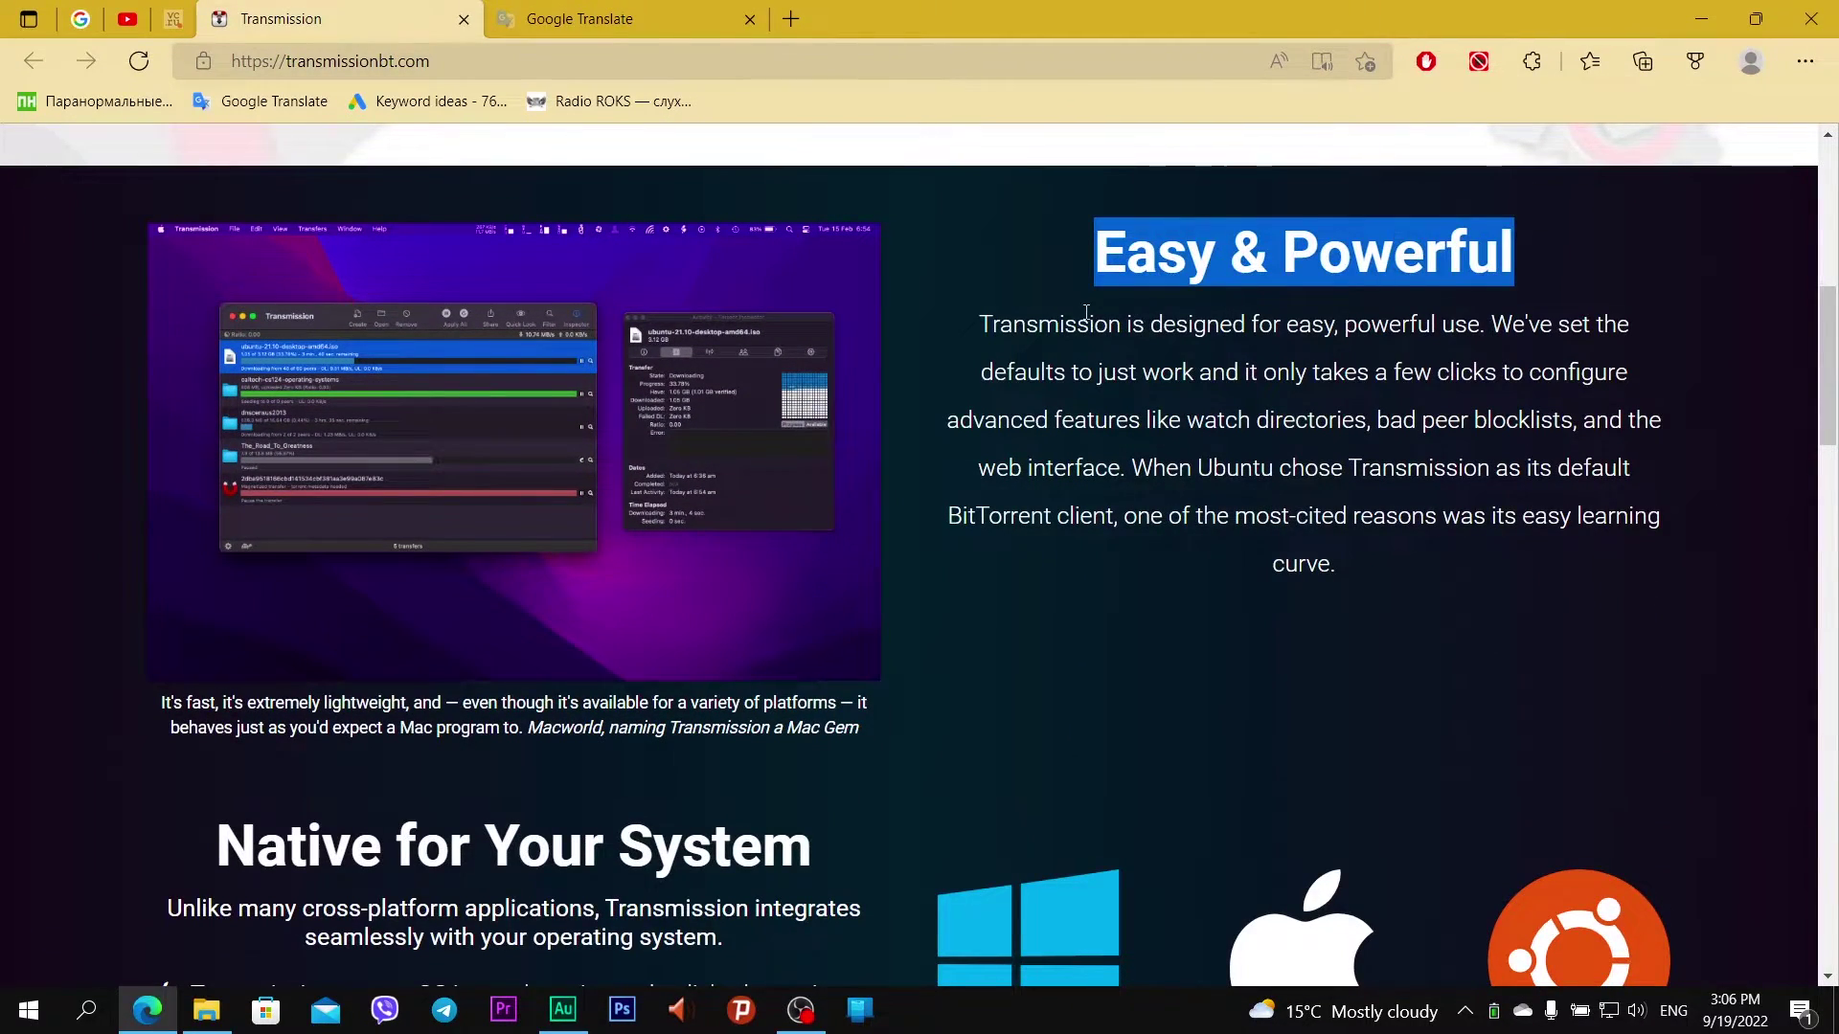
scroll(1341, 287, down, 6)
drag(205, 188, 792, 223)
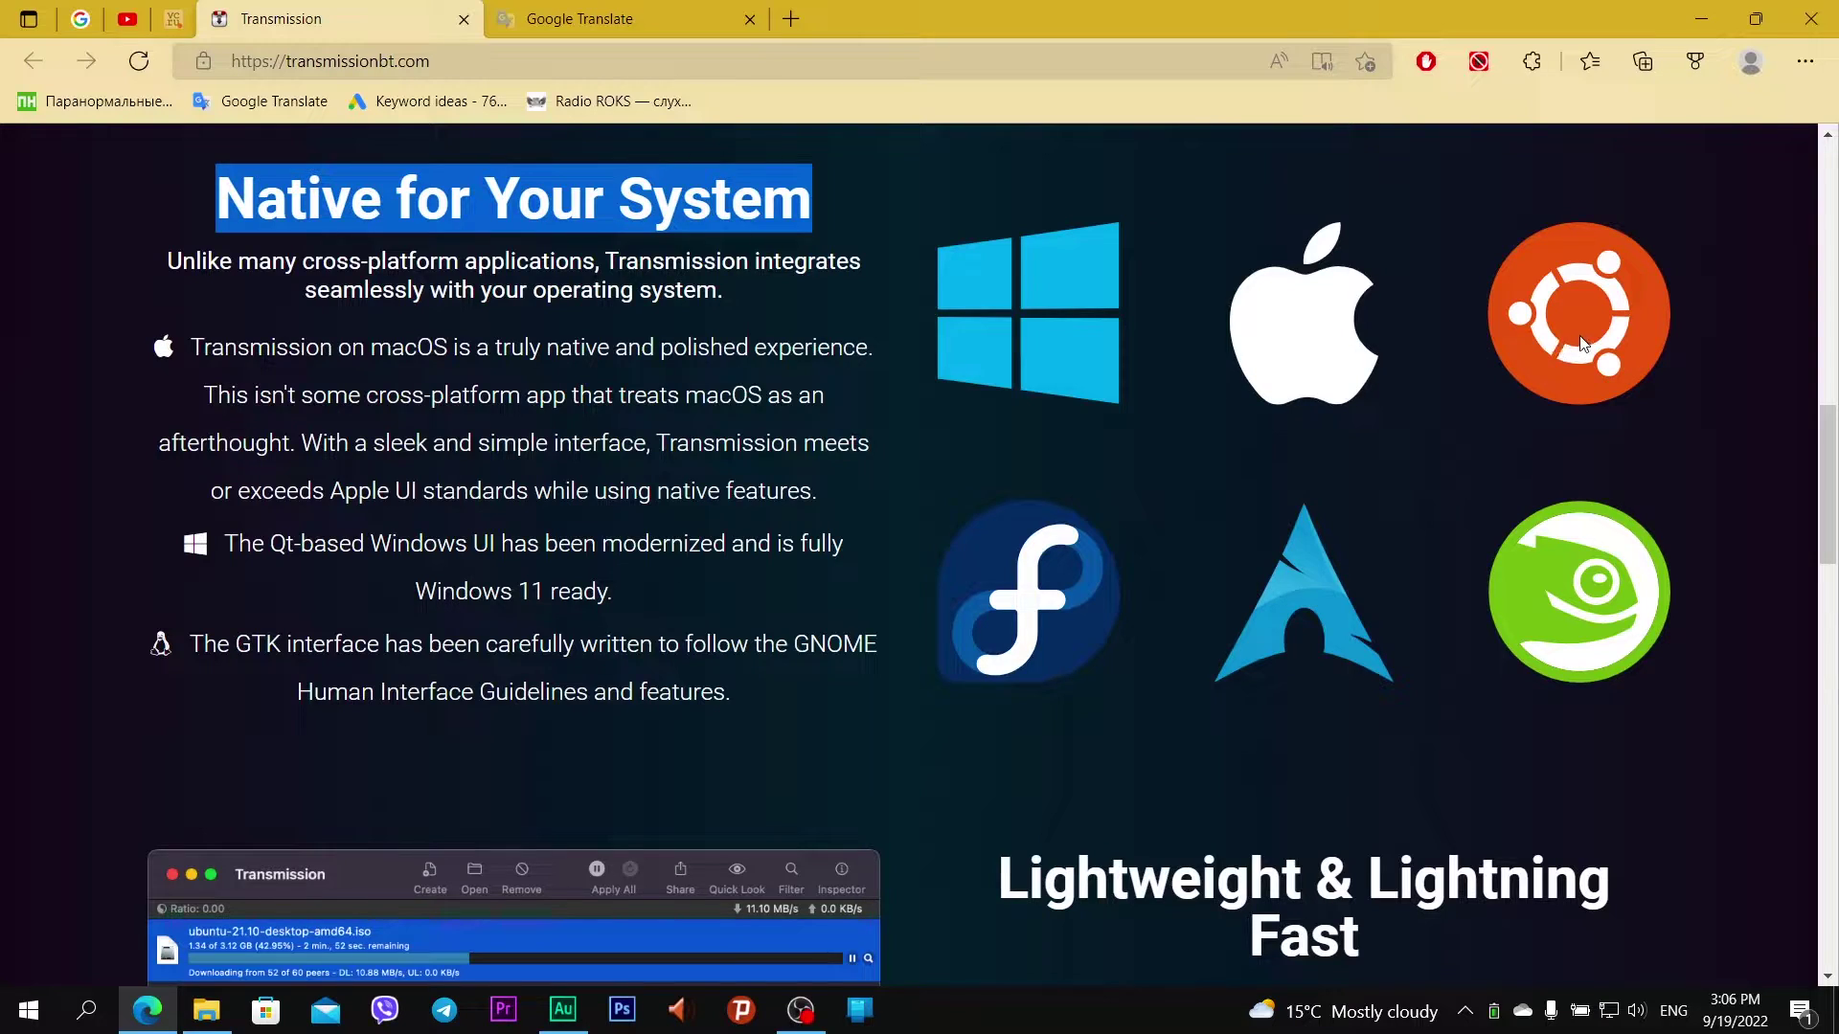
scroll(966, 518, down, 6)
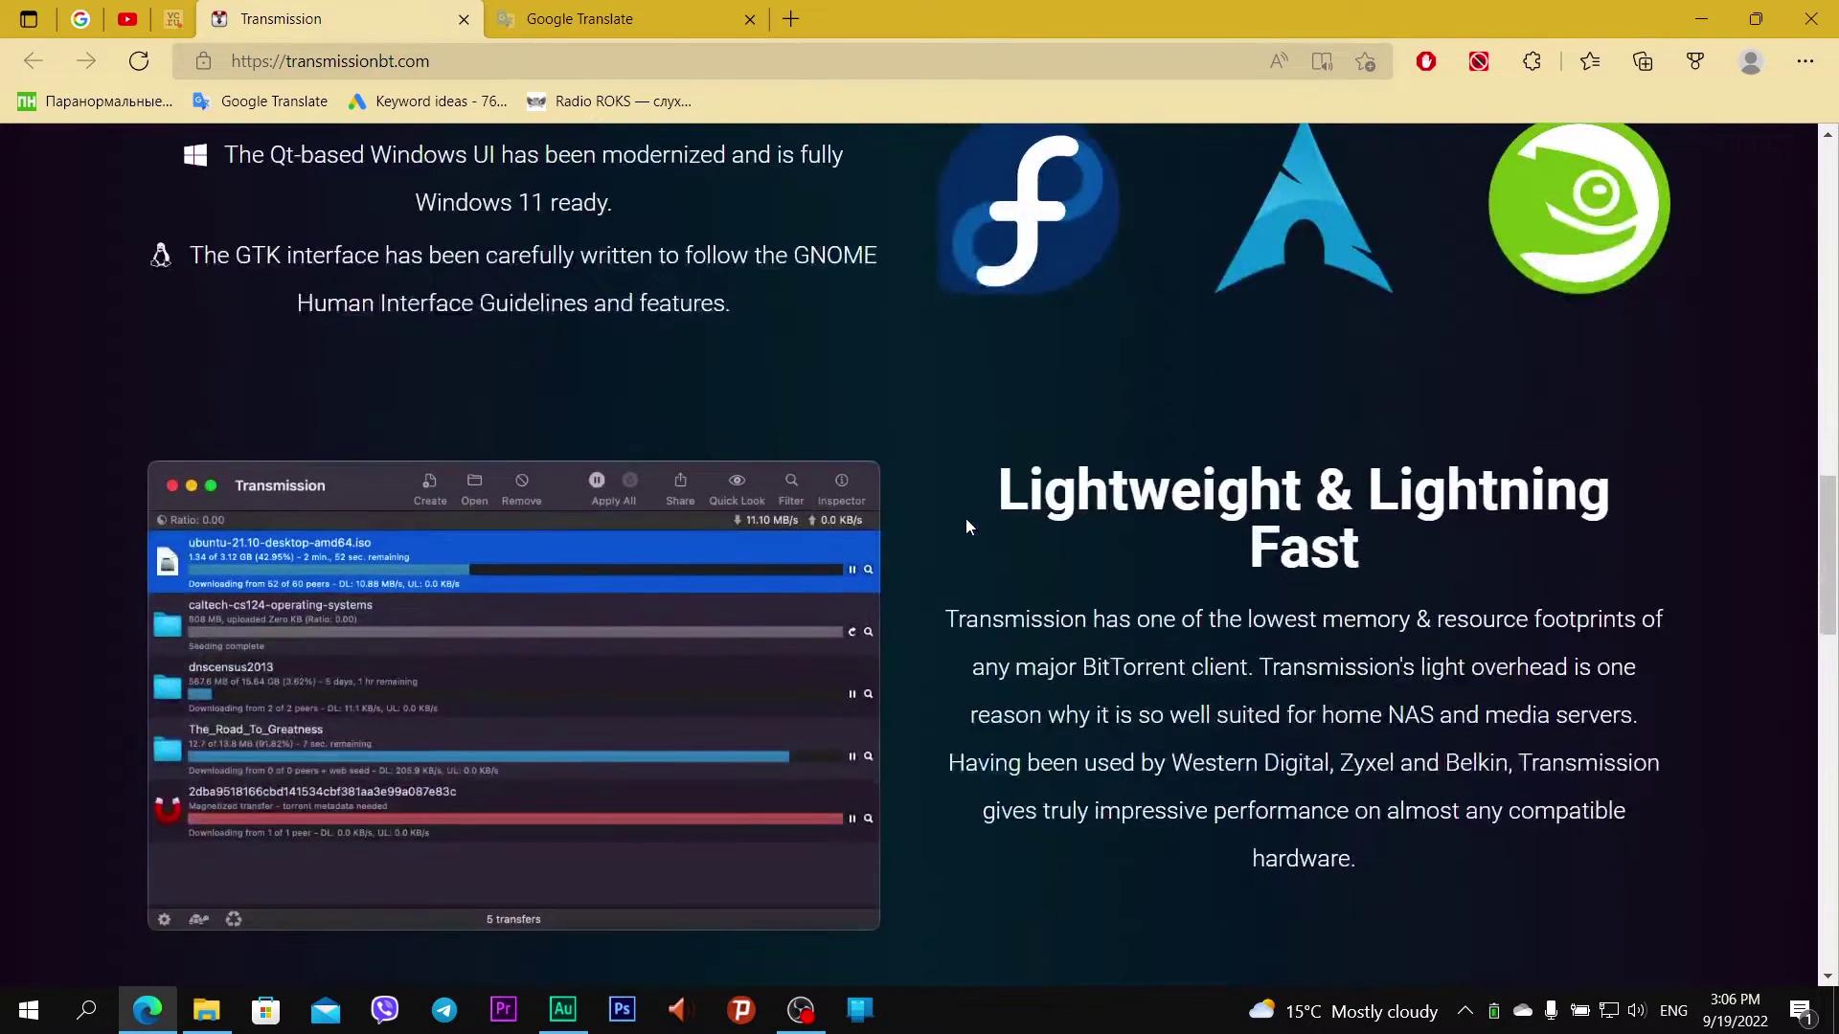
mouse_move(971, 201)
mouse_down()
mouse_move(1102, 227)
mouse_move(1218, 356)
mouse_up()
scroll(1219, 356, down, 5)
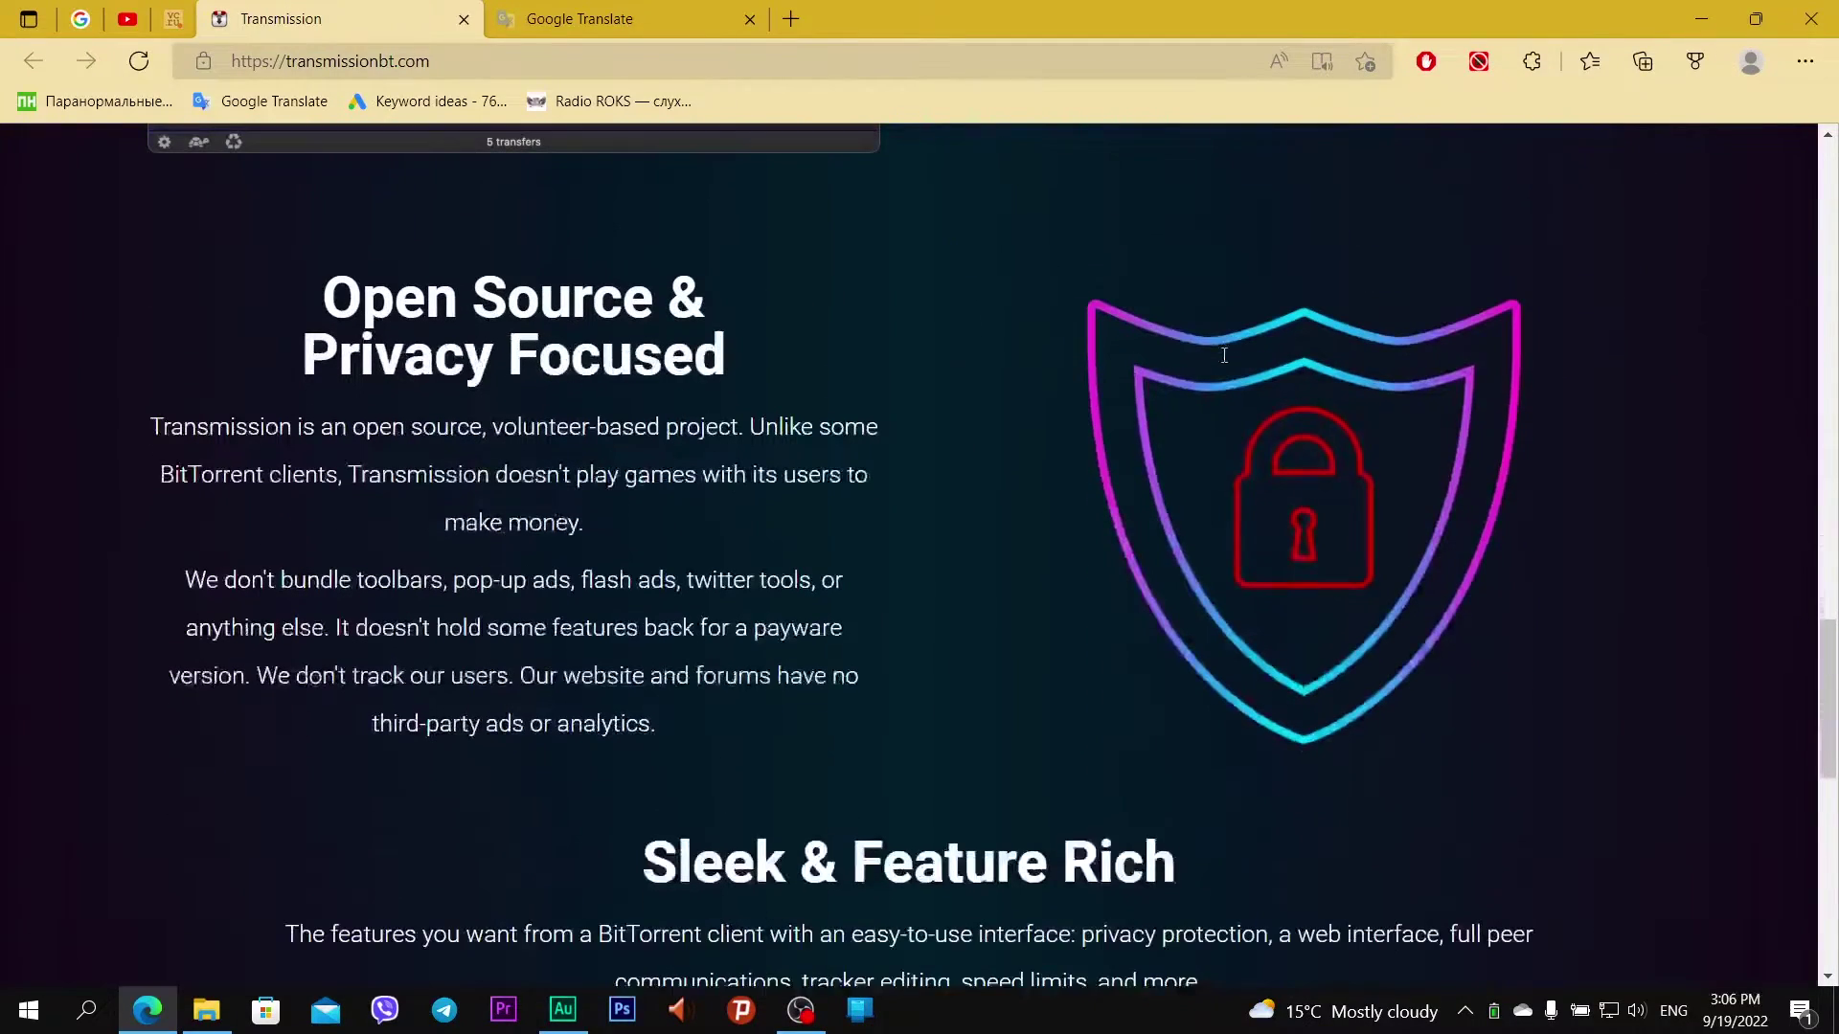
drag(307, 291, 739, 347)
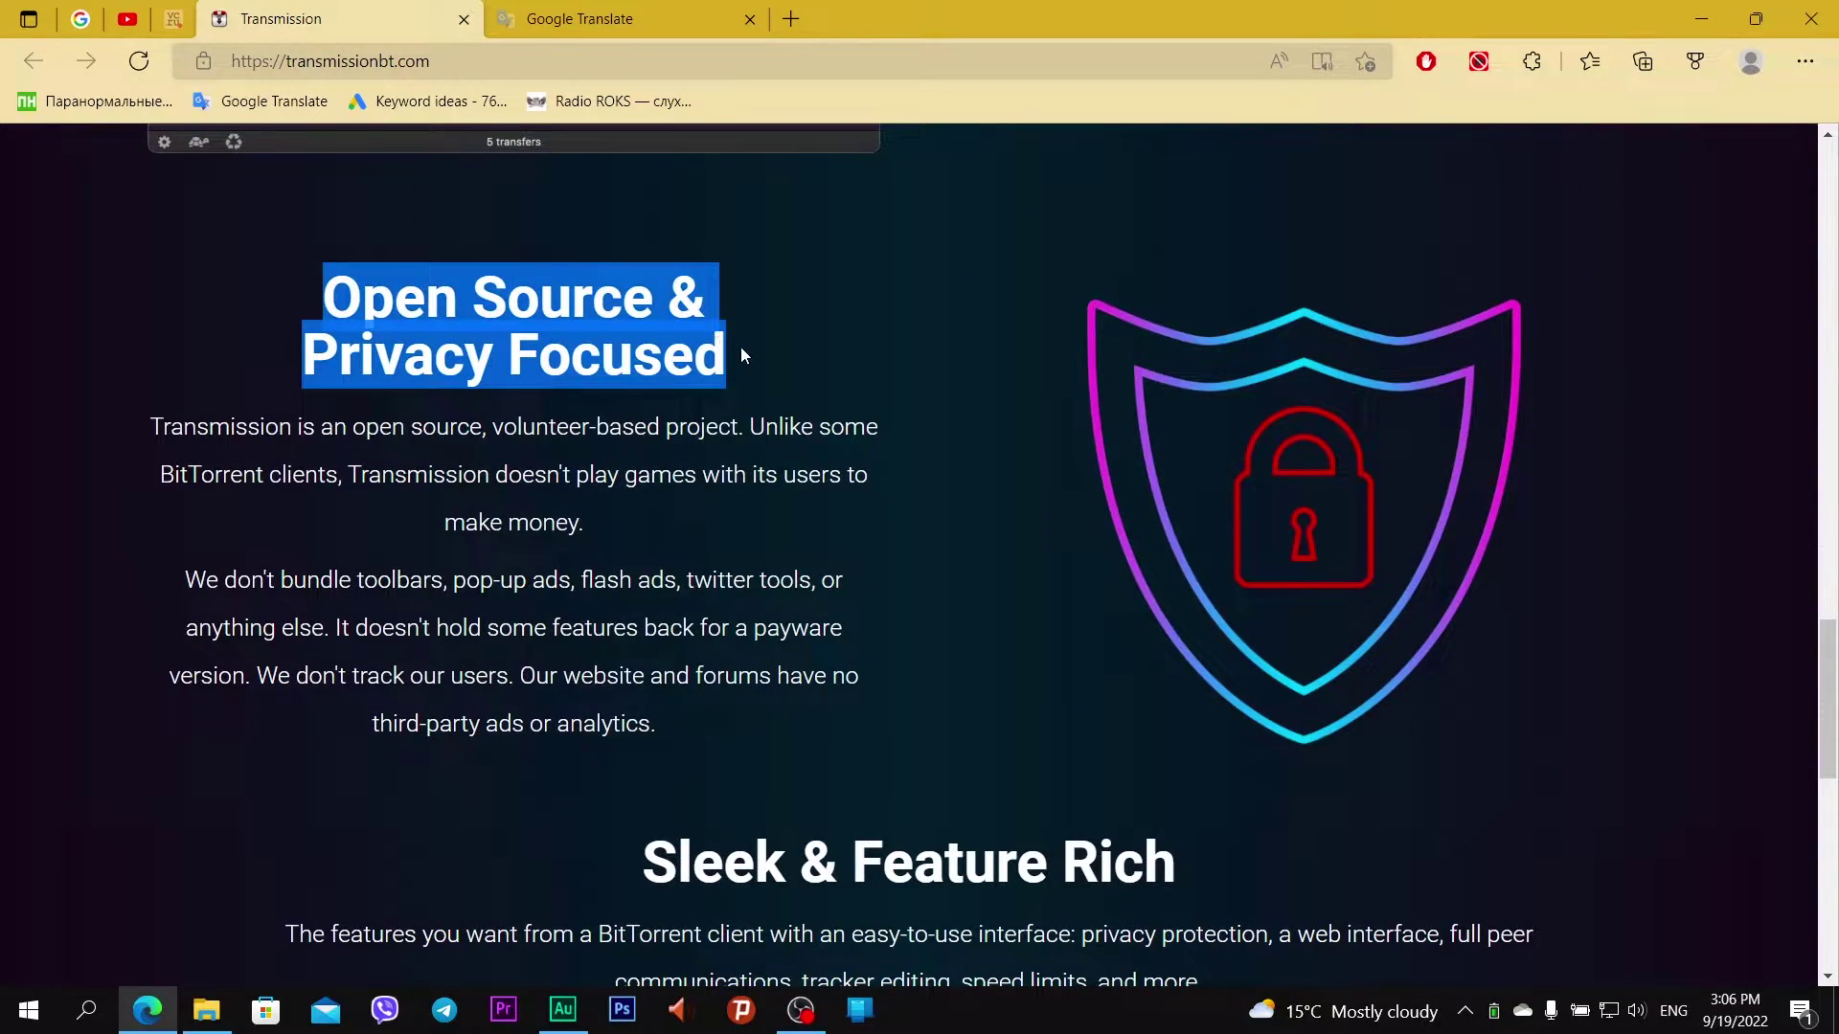
scroll(740, 347, down, 4)
scroll(742, 347, down, 3)
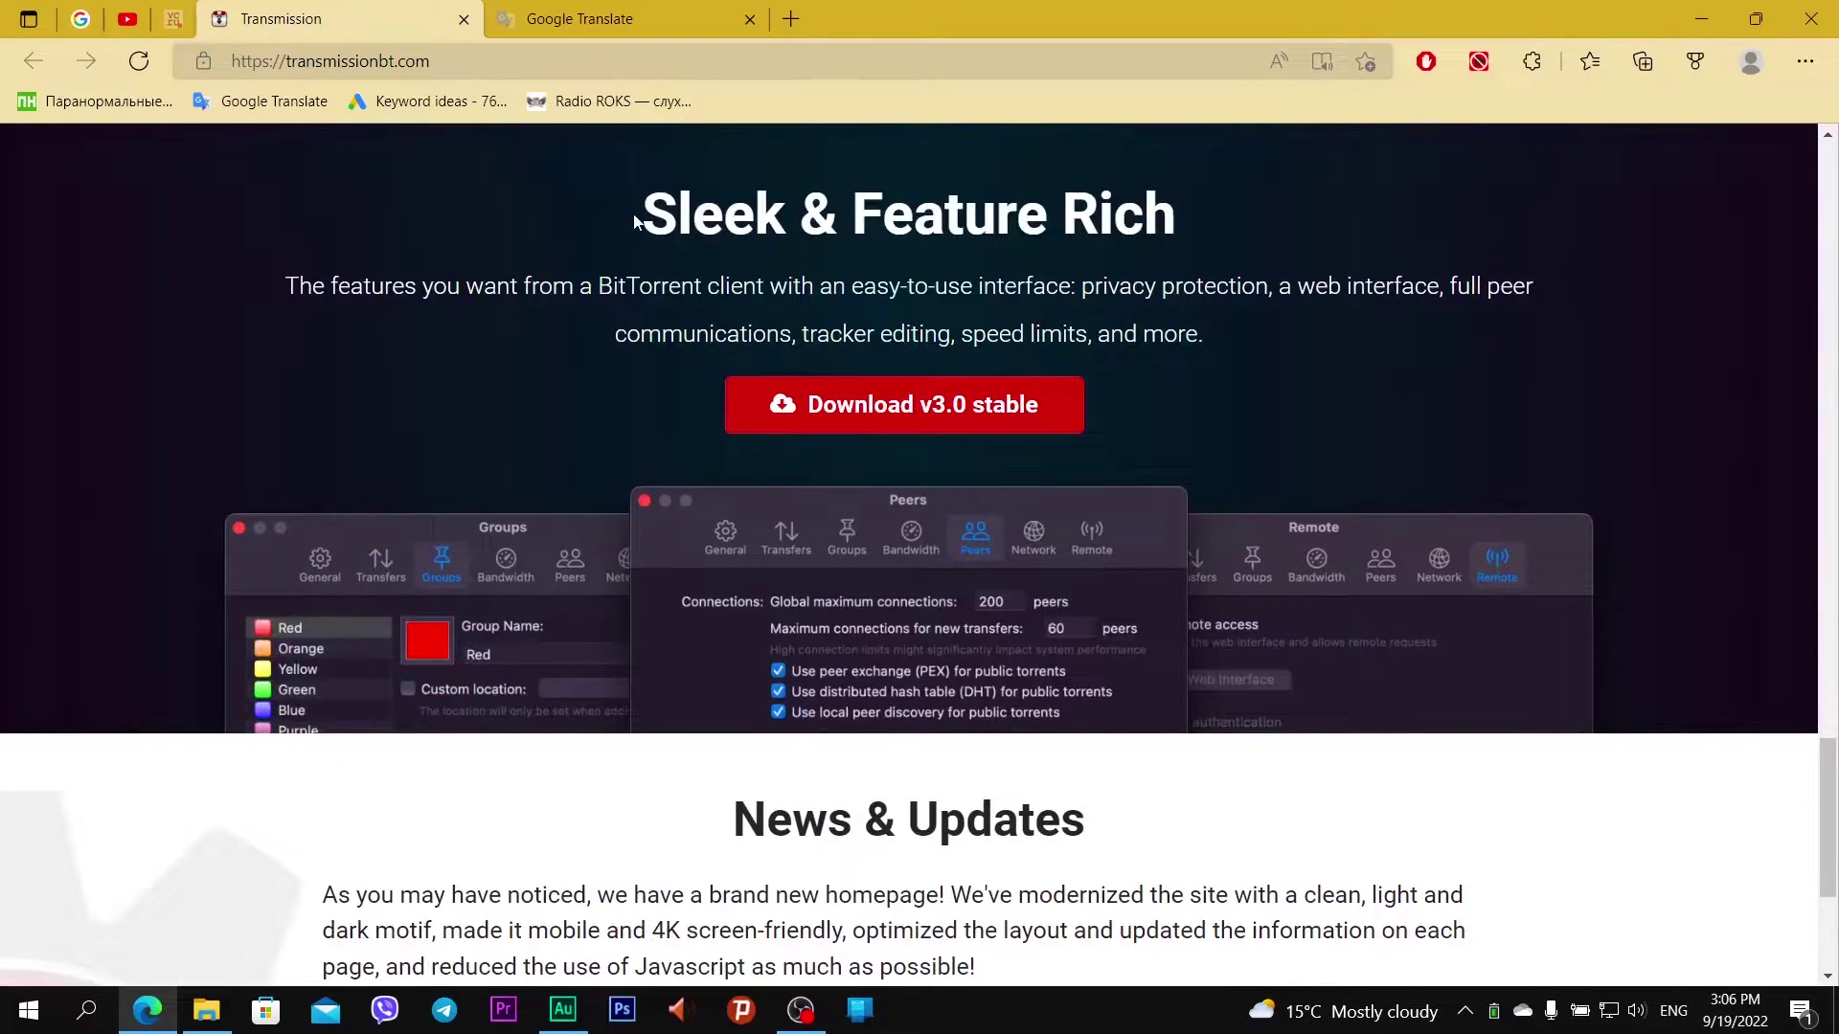
drag(634, 222, 1197, 222)
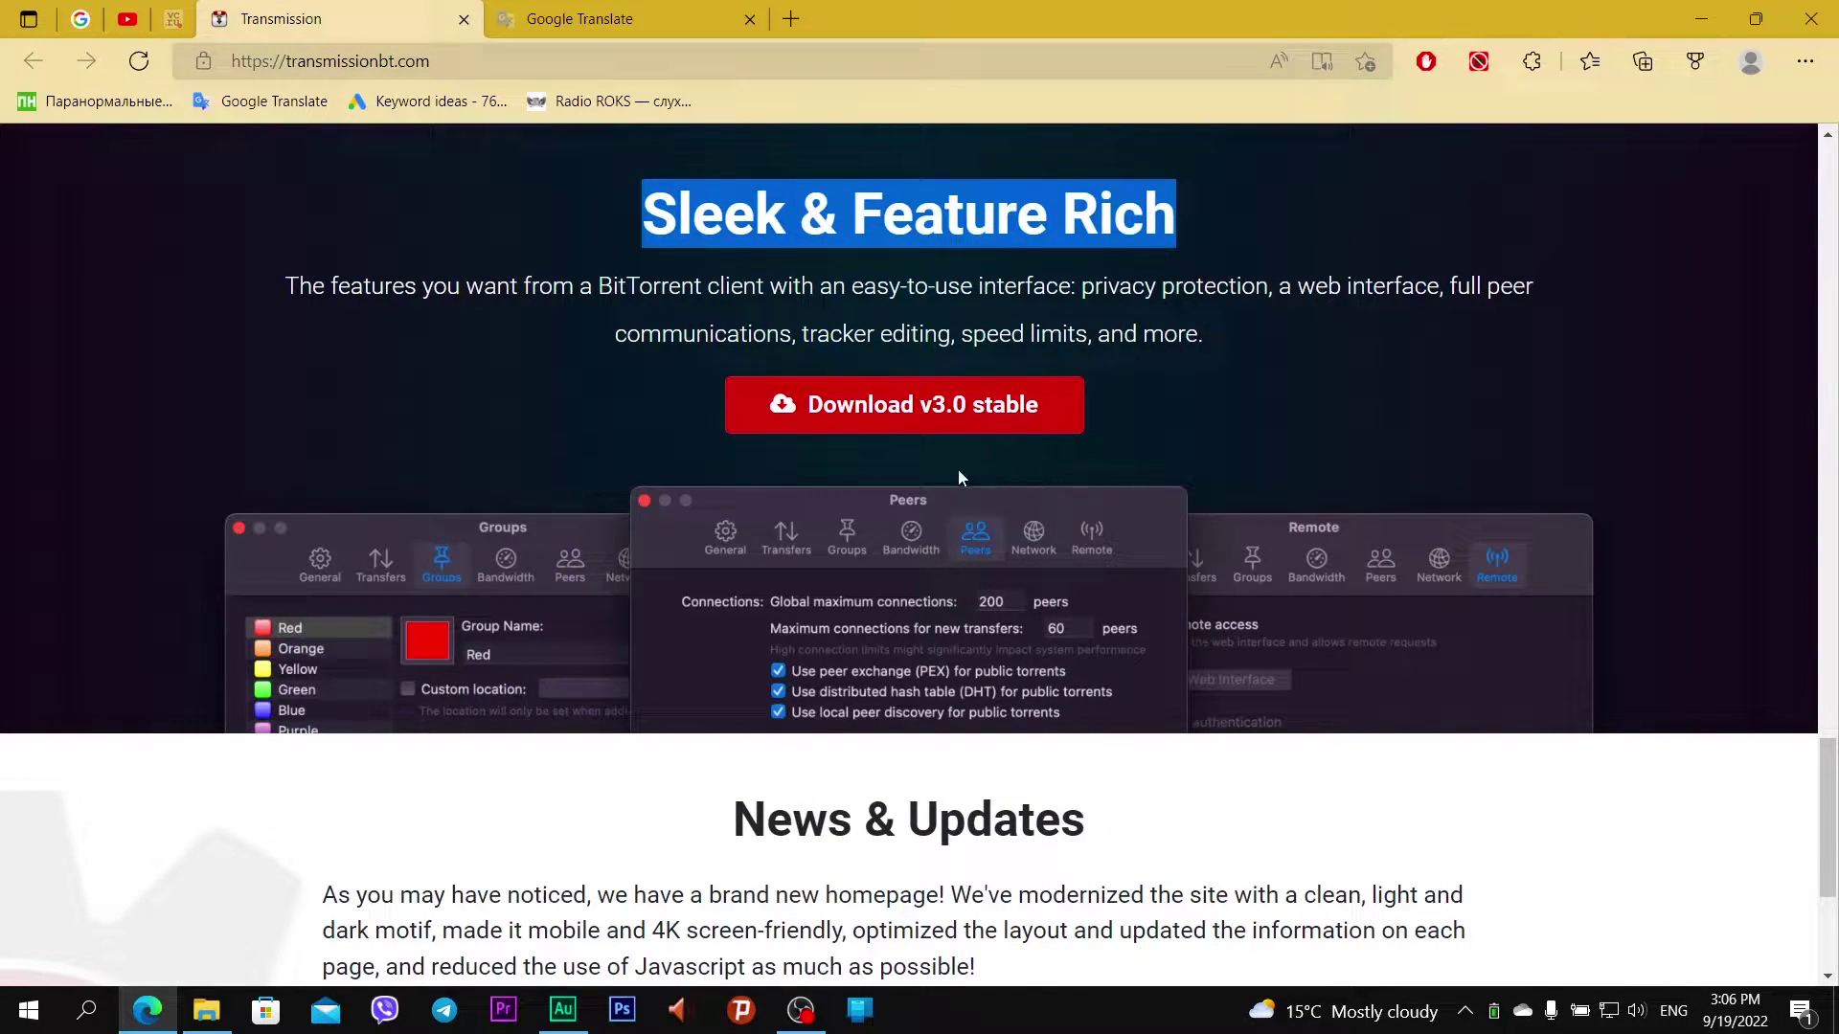
Step: Download transmission-3.00-x64.msi from the Downloads page and launch it from Edge's downloads
click(1051, 423)
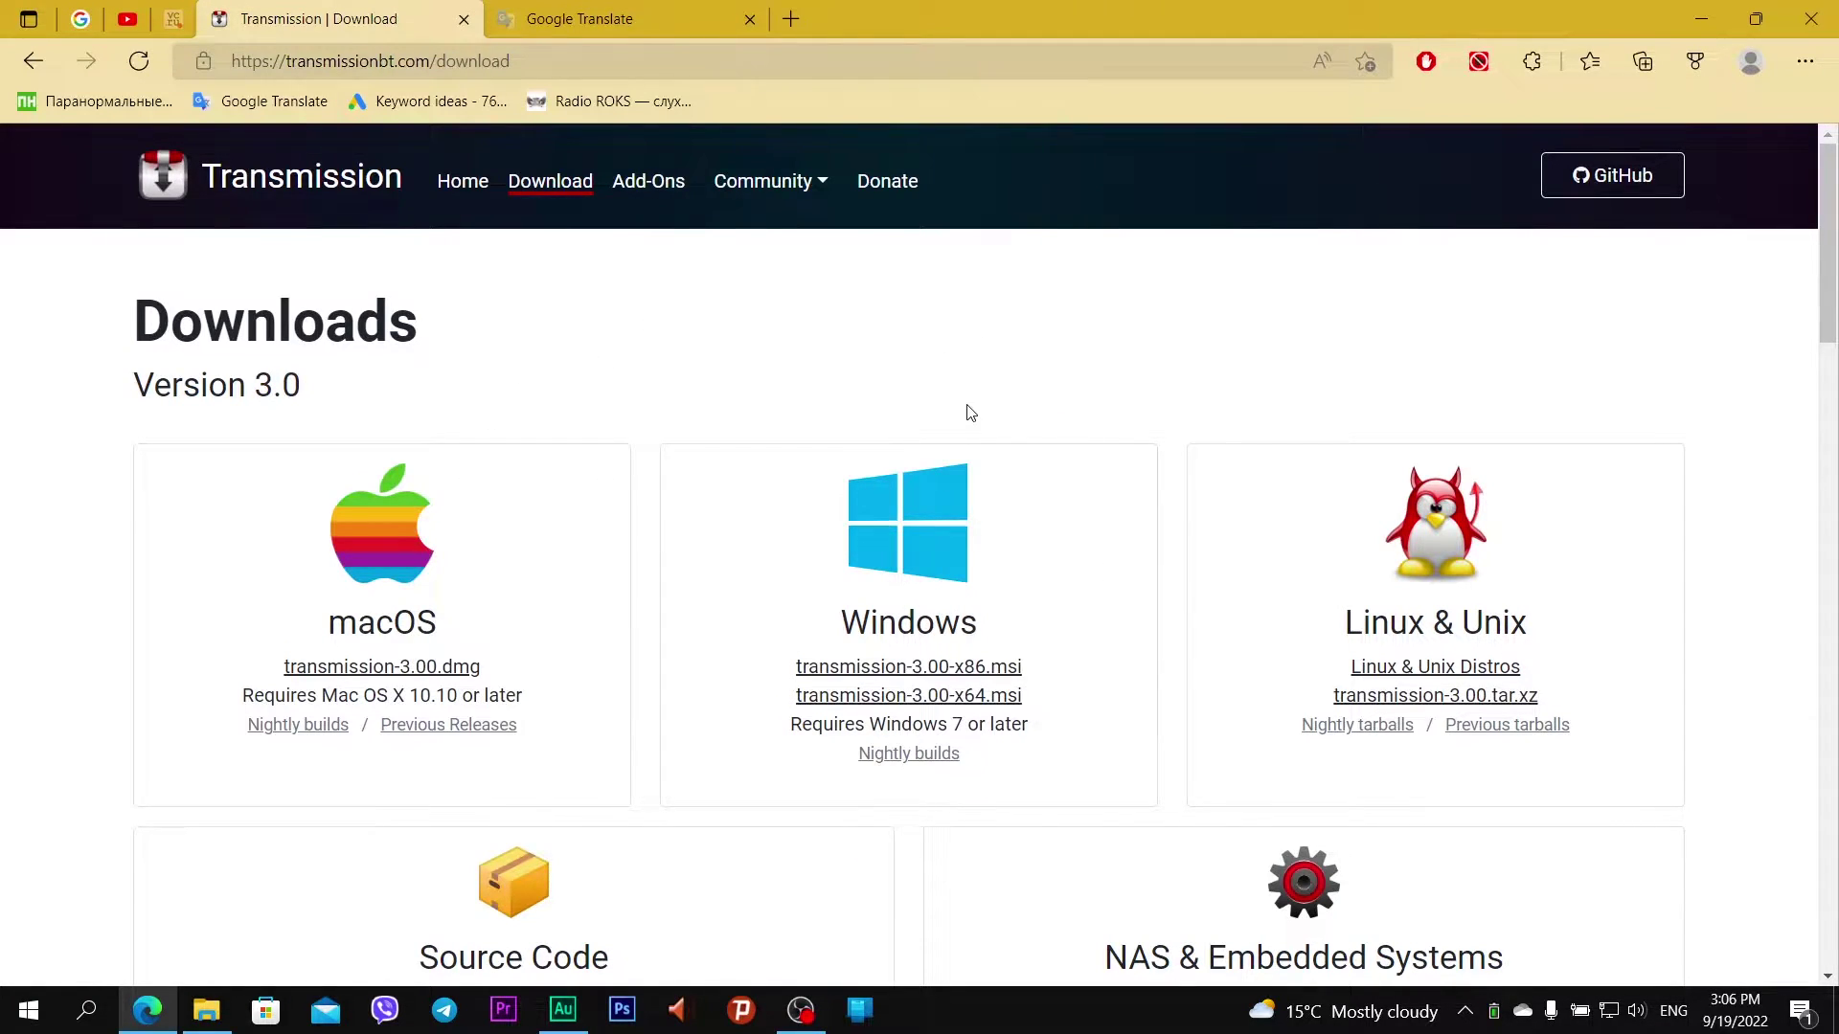
scroll(970, 413, down, 1)
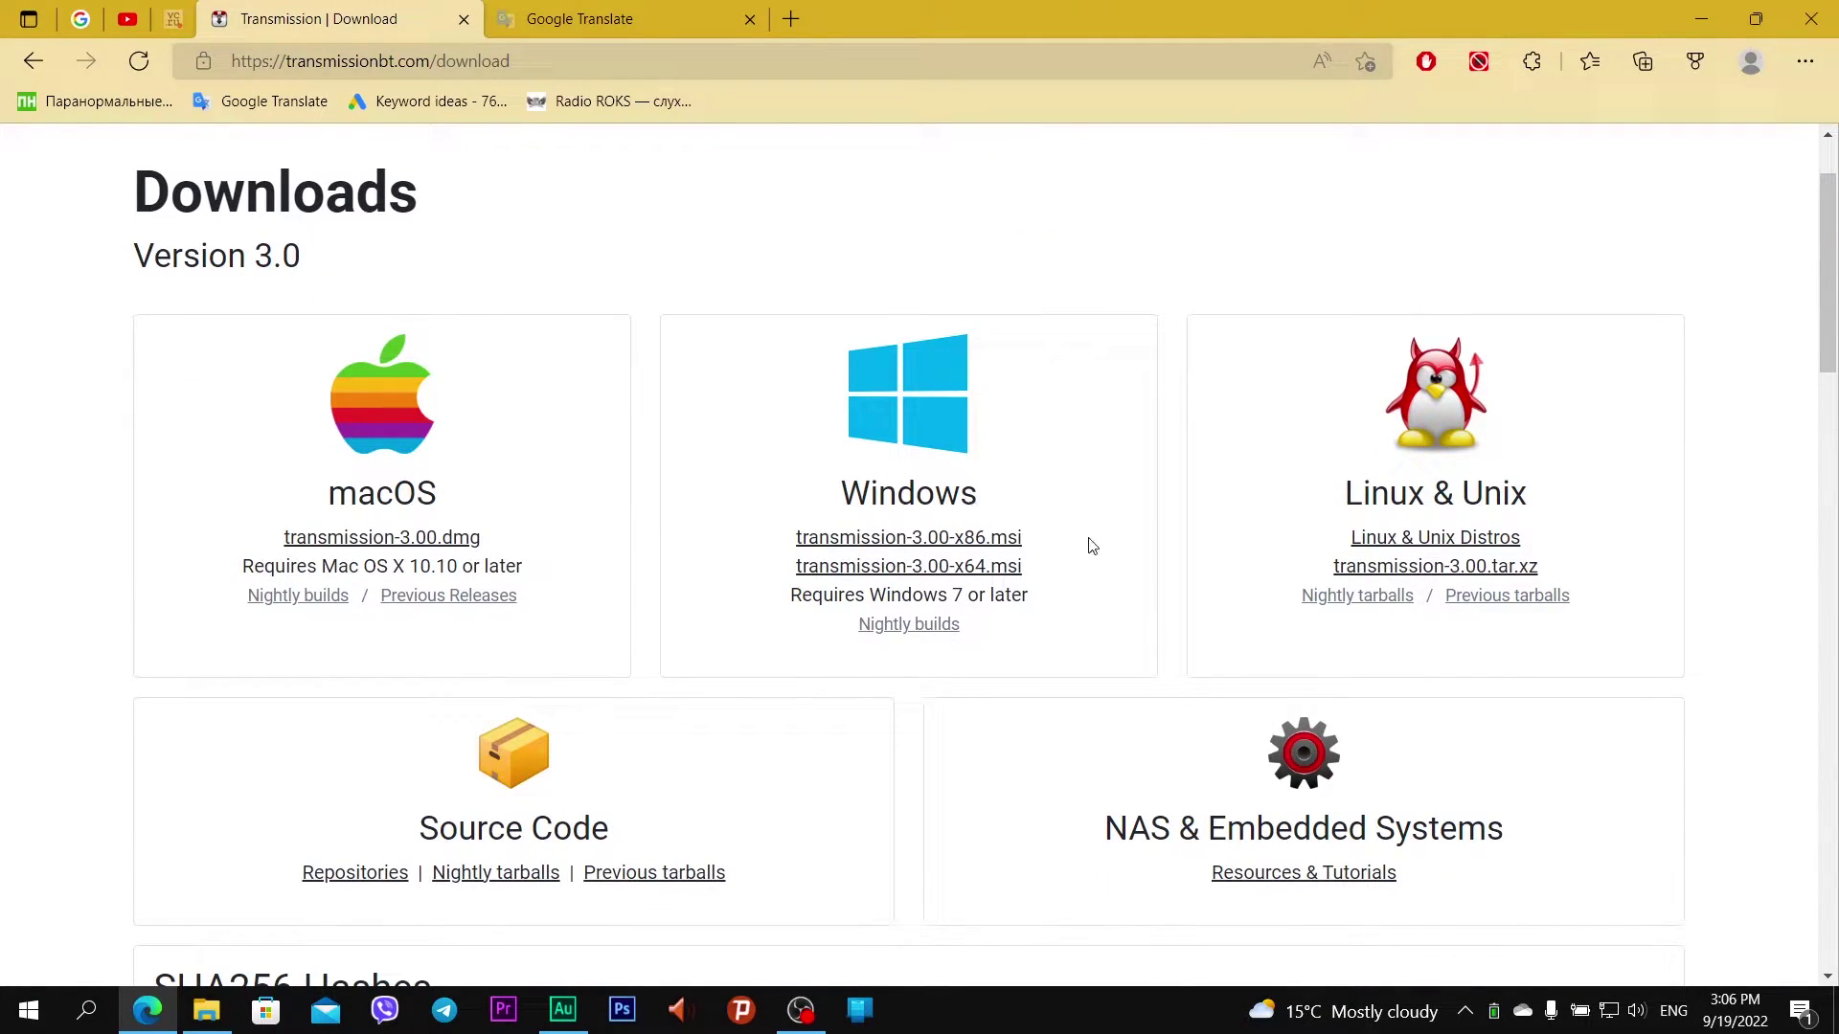
click(1001, 568)
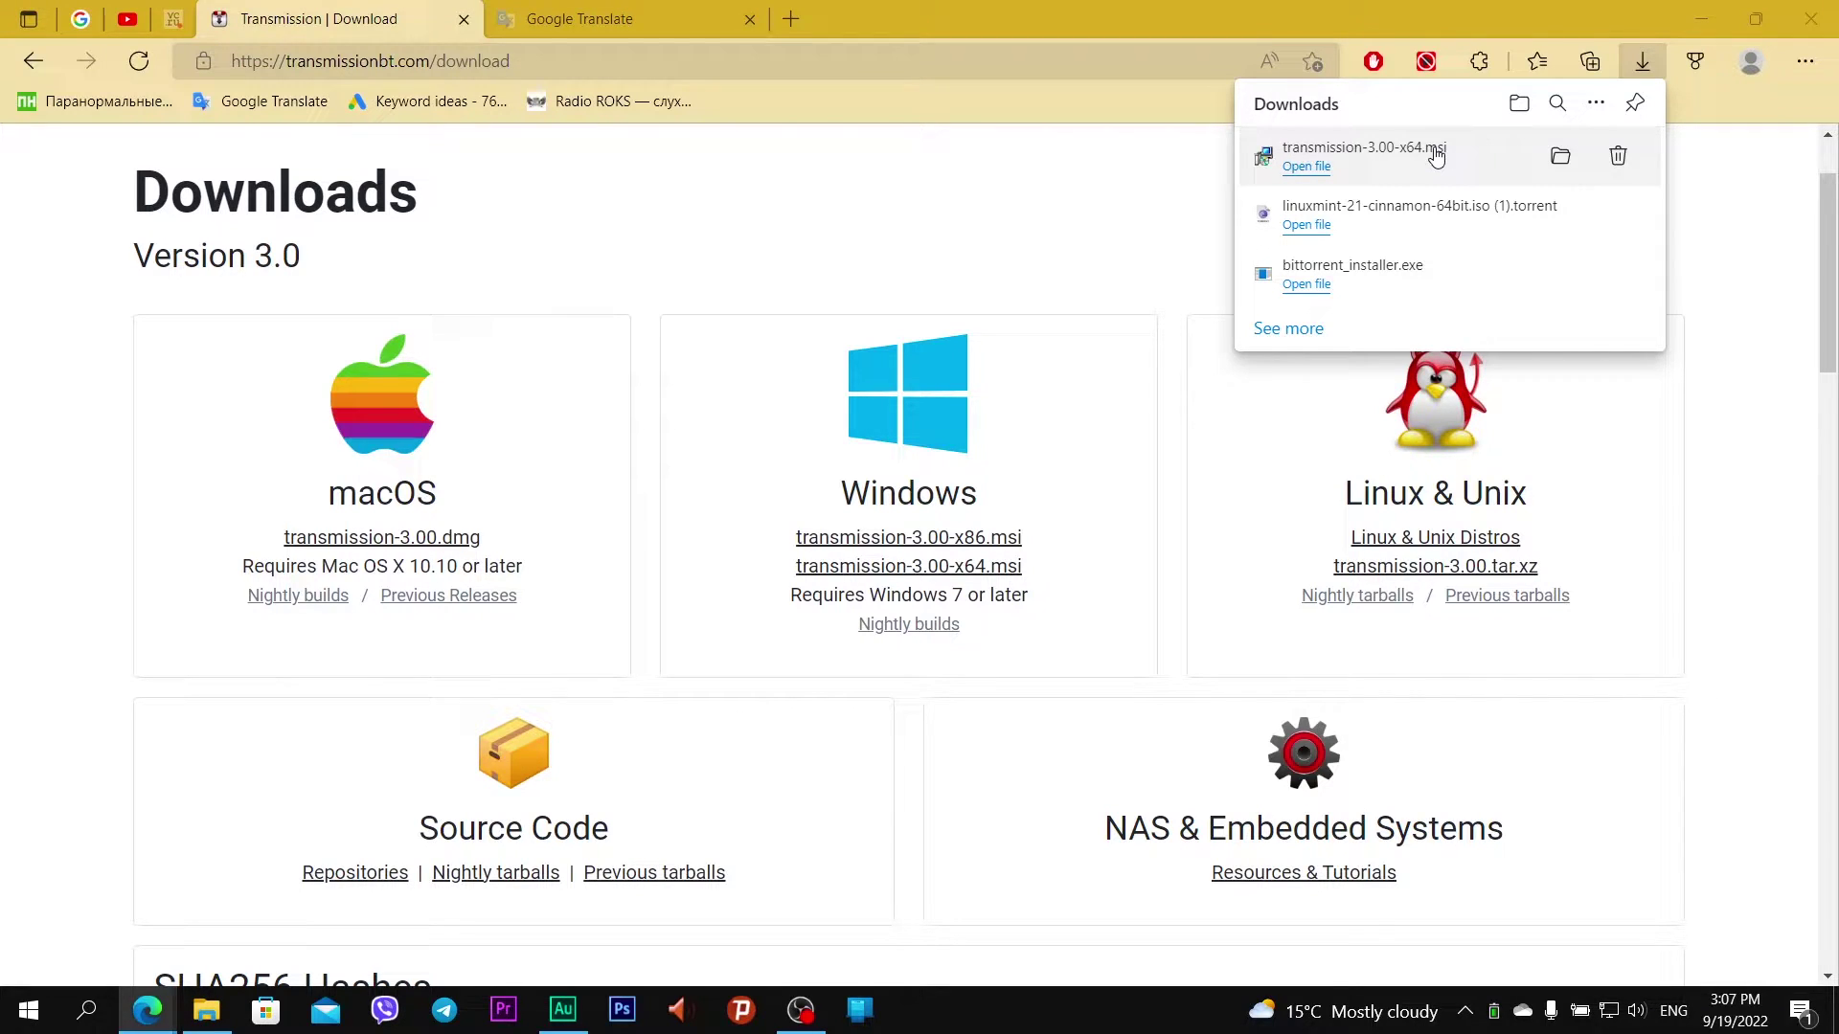
click(1436, 156)
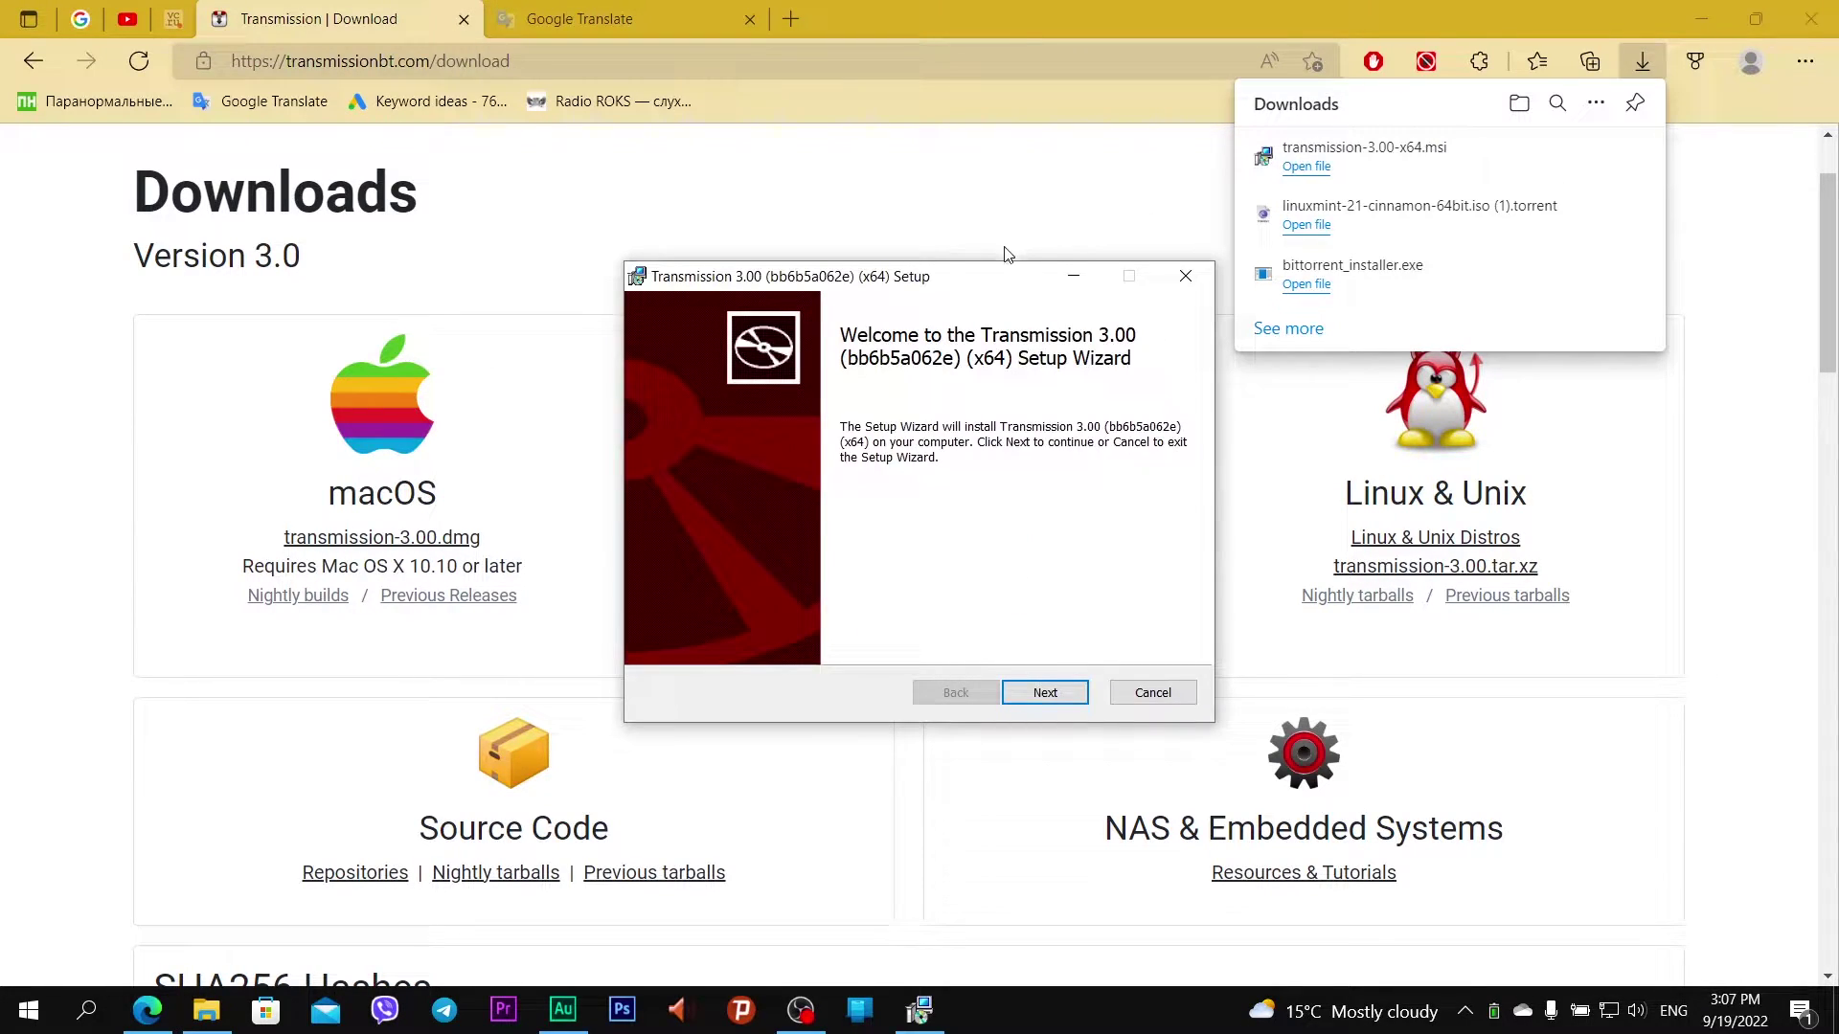
Step: Cancel the setup wizard and select transmission-3.00-x64 in File Explorer's Downloads folder
click(1186, 277)
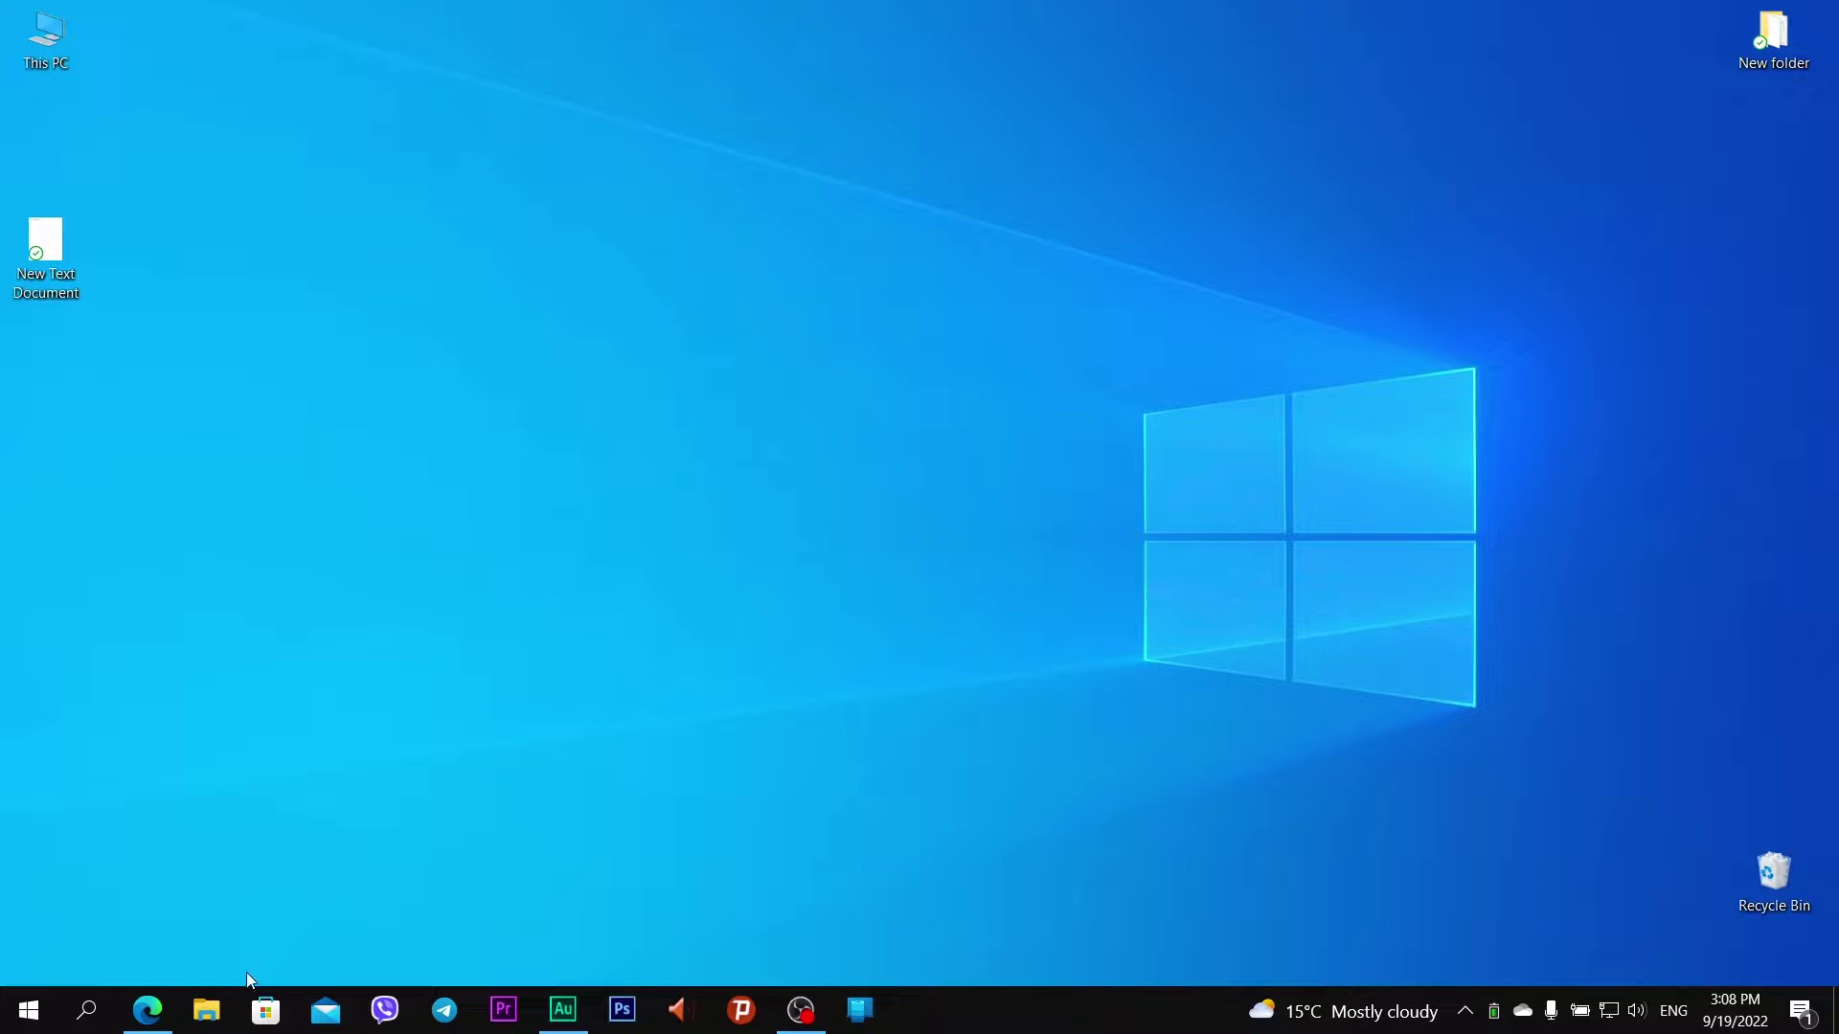
click(206, 1009)
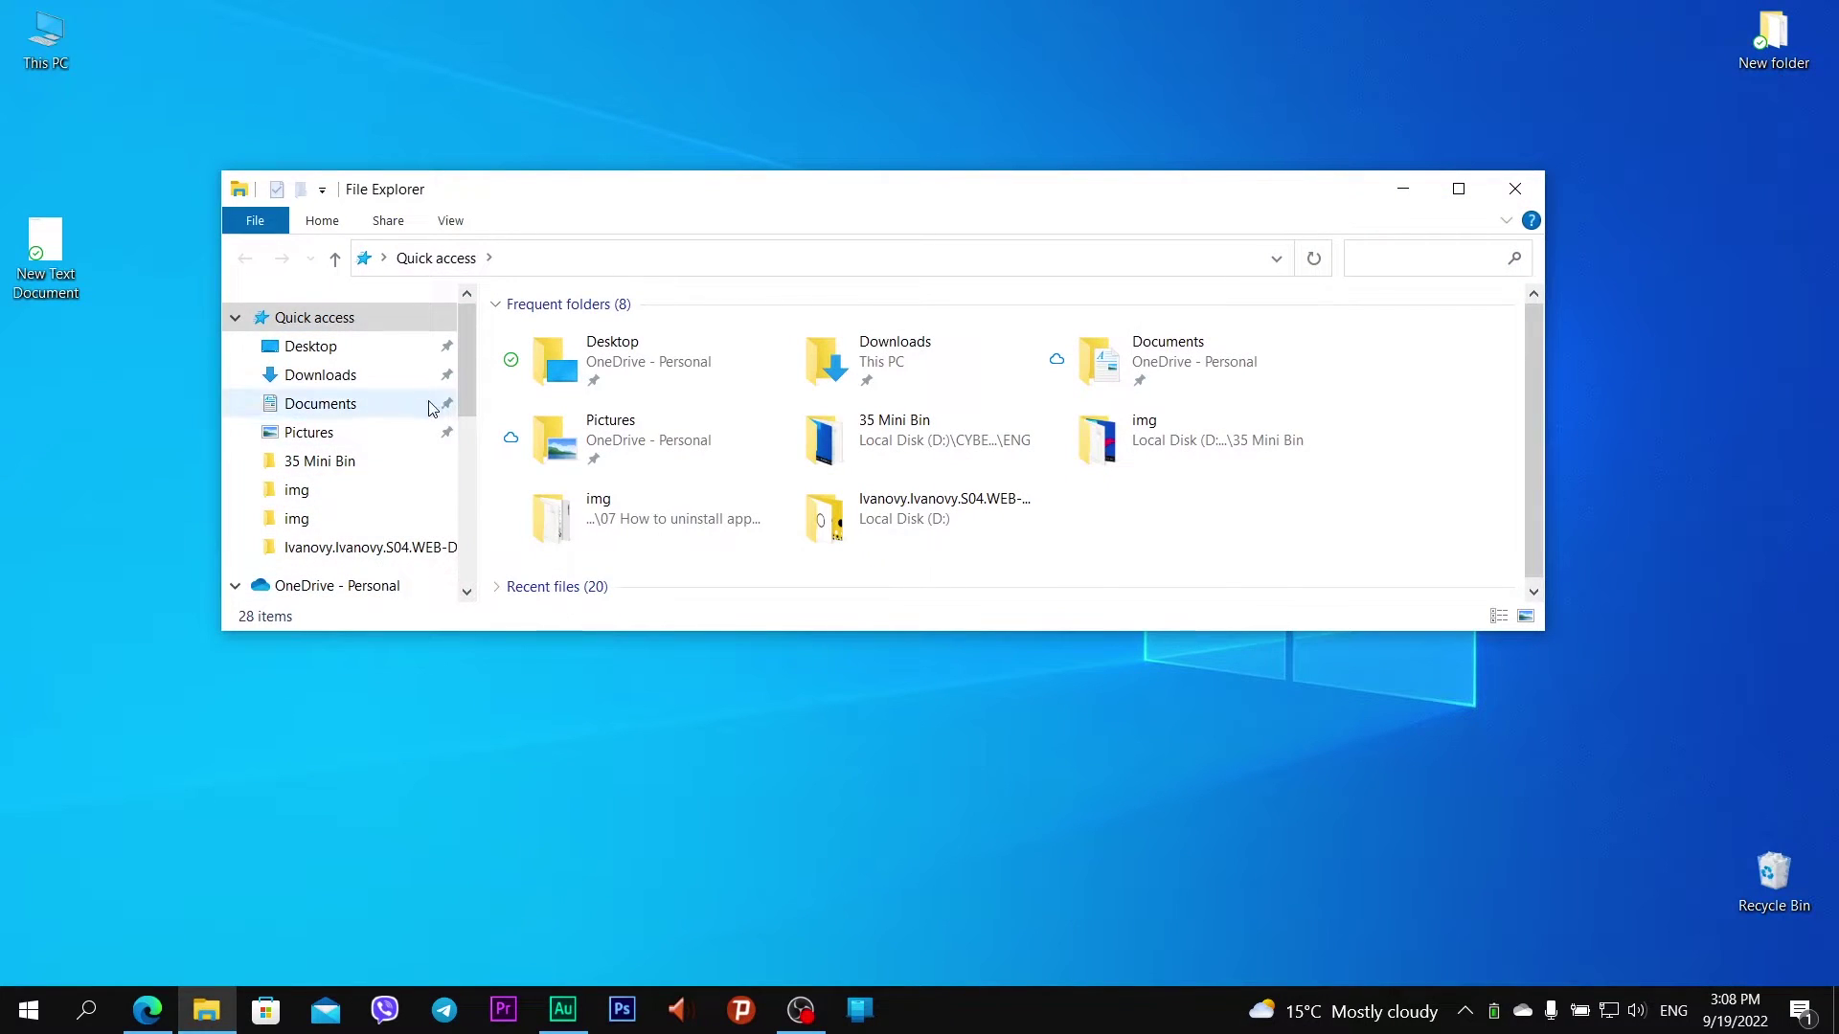
click(414, 377)
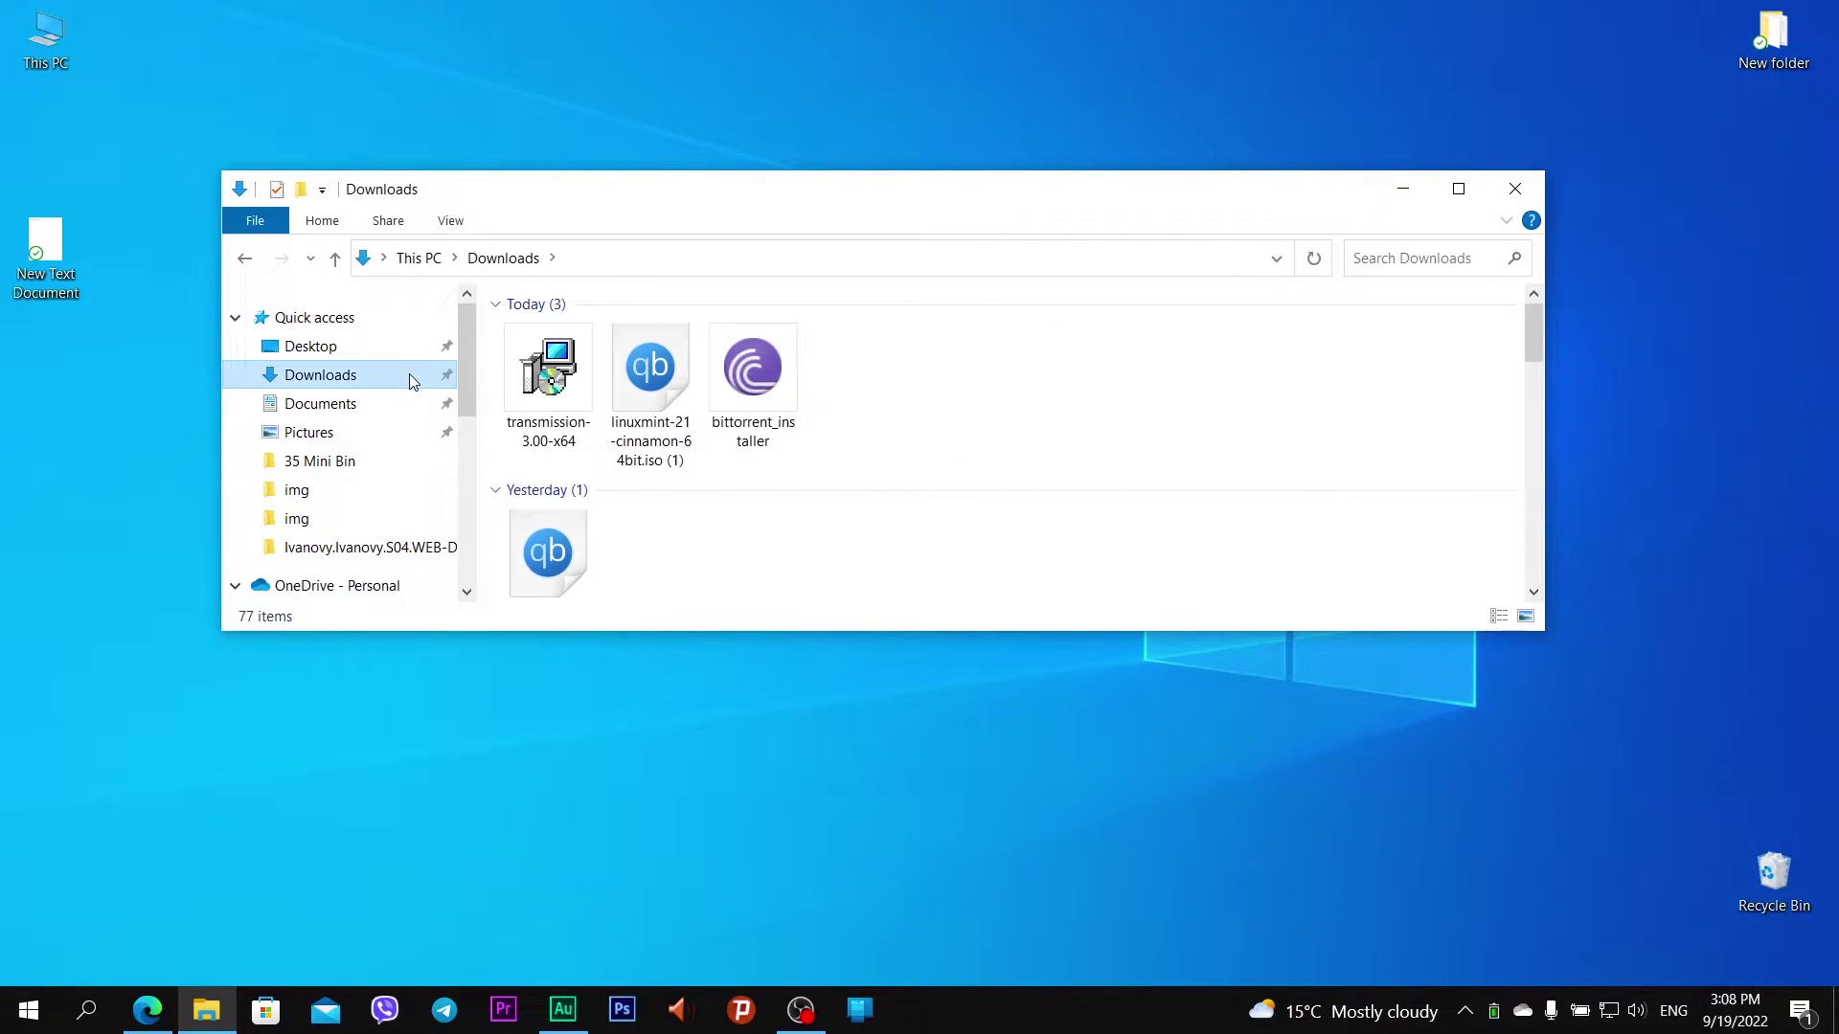
click(587, 386)
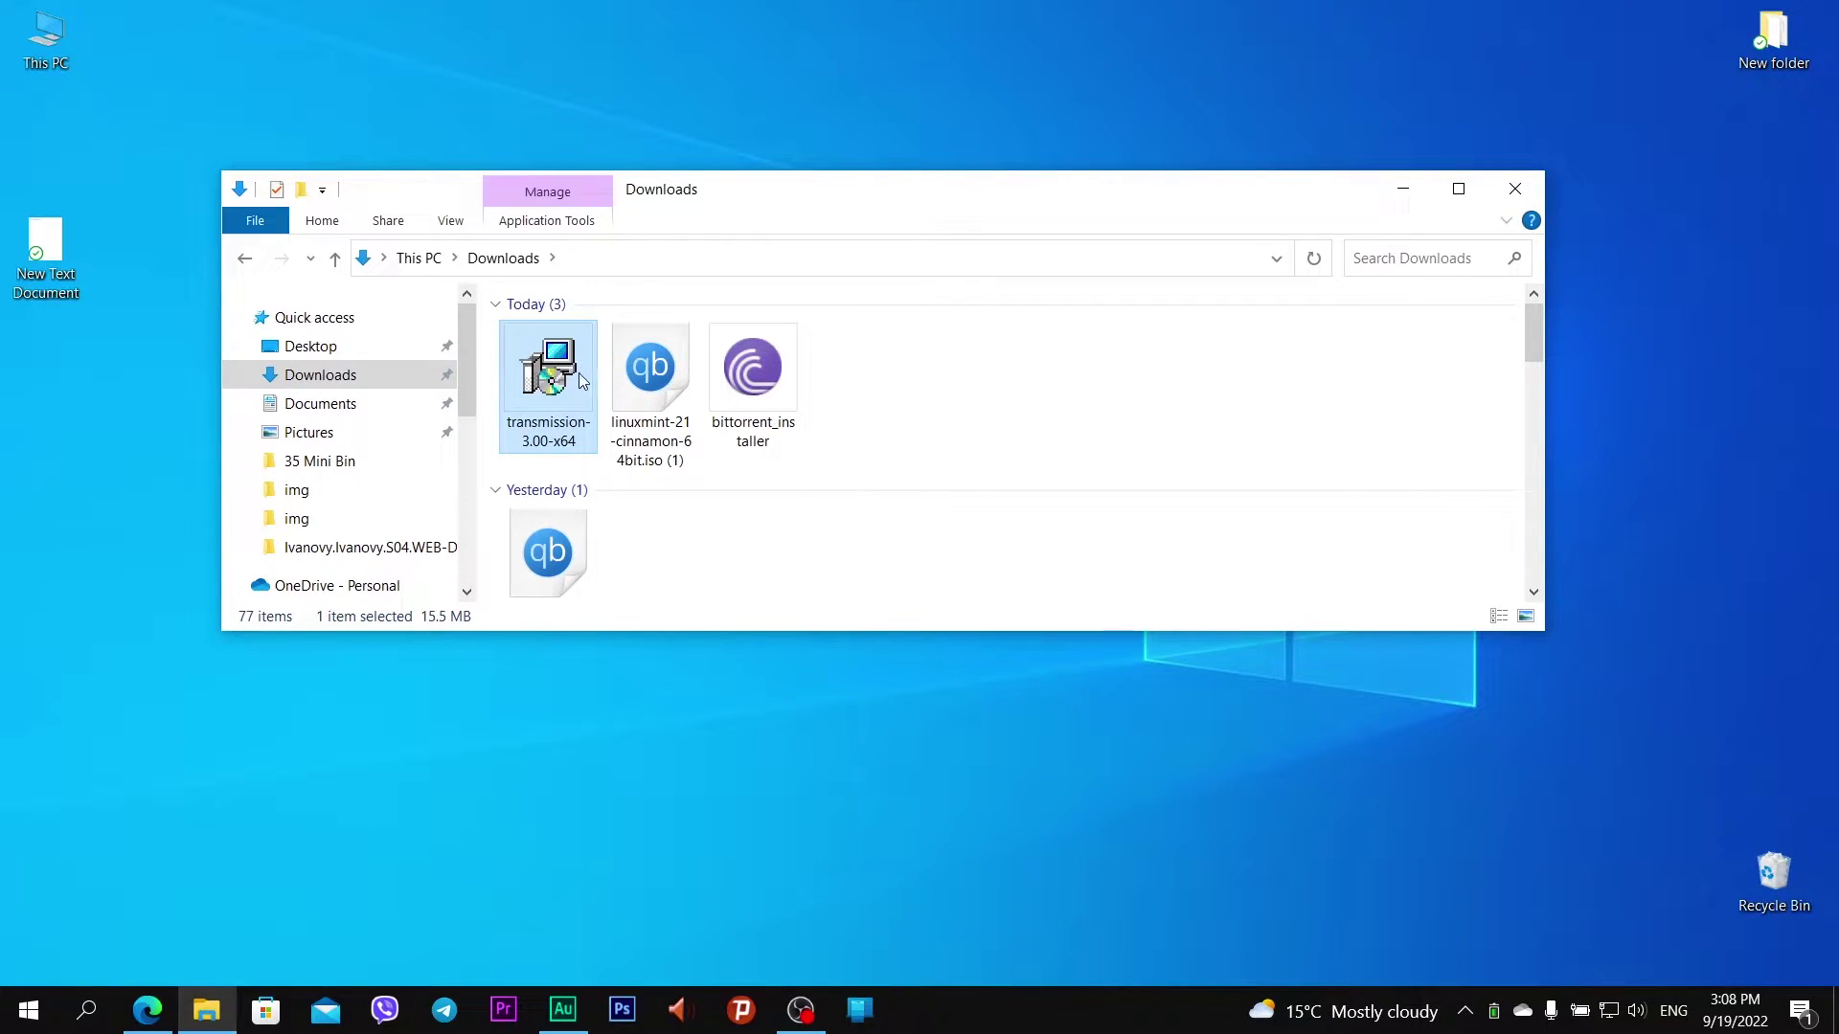
mouse_move(548, 376)
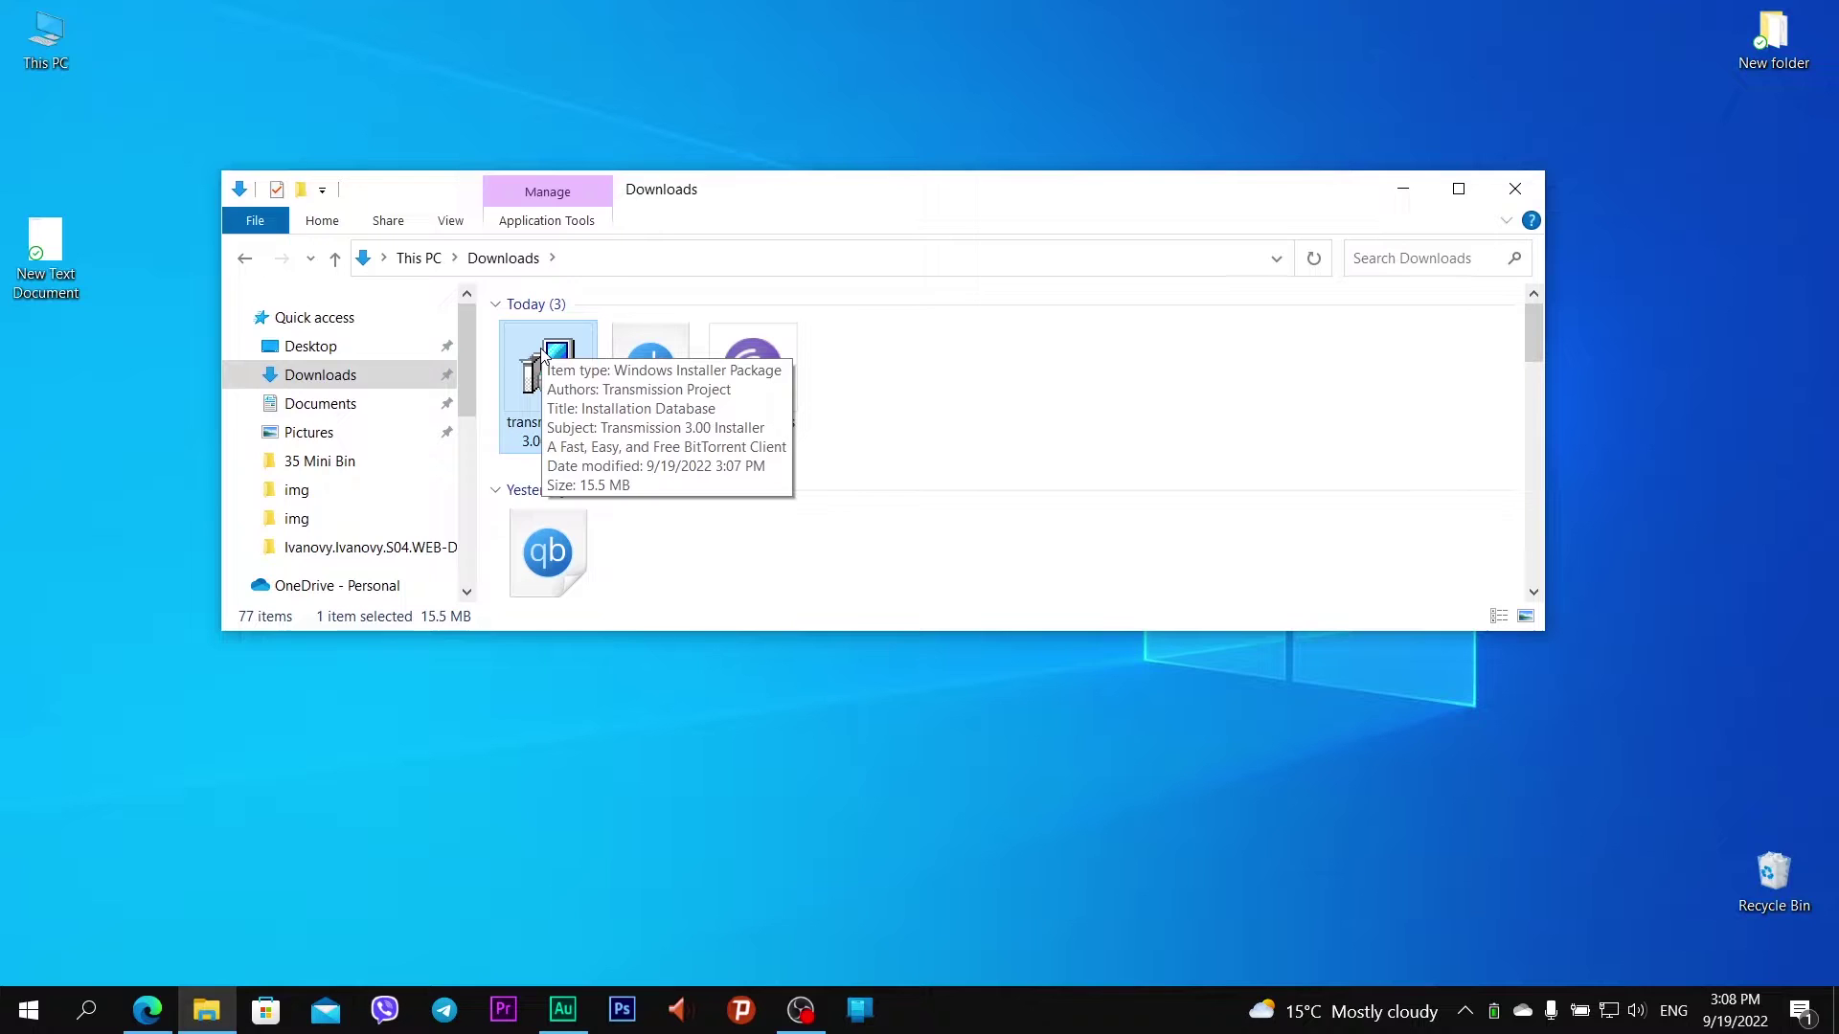
Step: Run the installer, accept the license, and review available disk space per drive
double_click(542, 355)
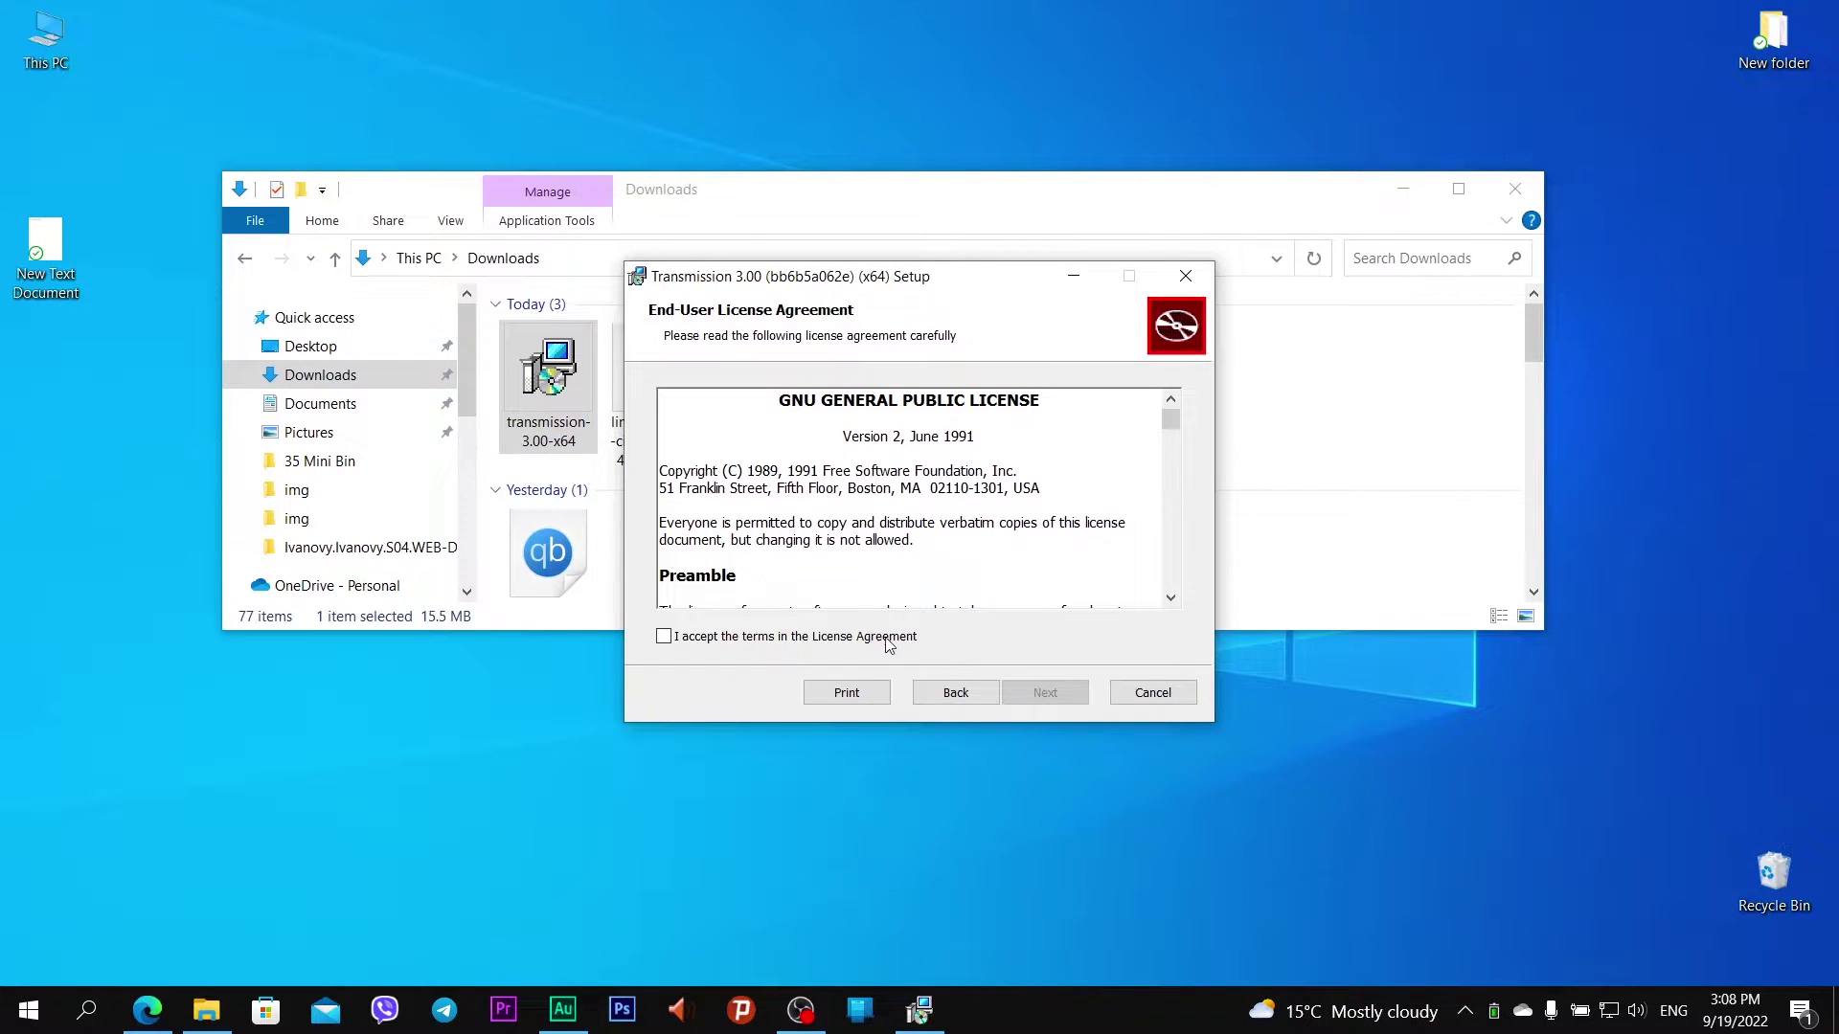
click(887, 639)
click(1046, 691)
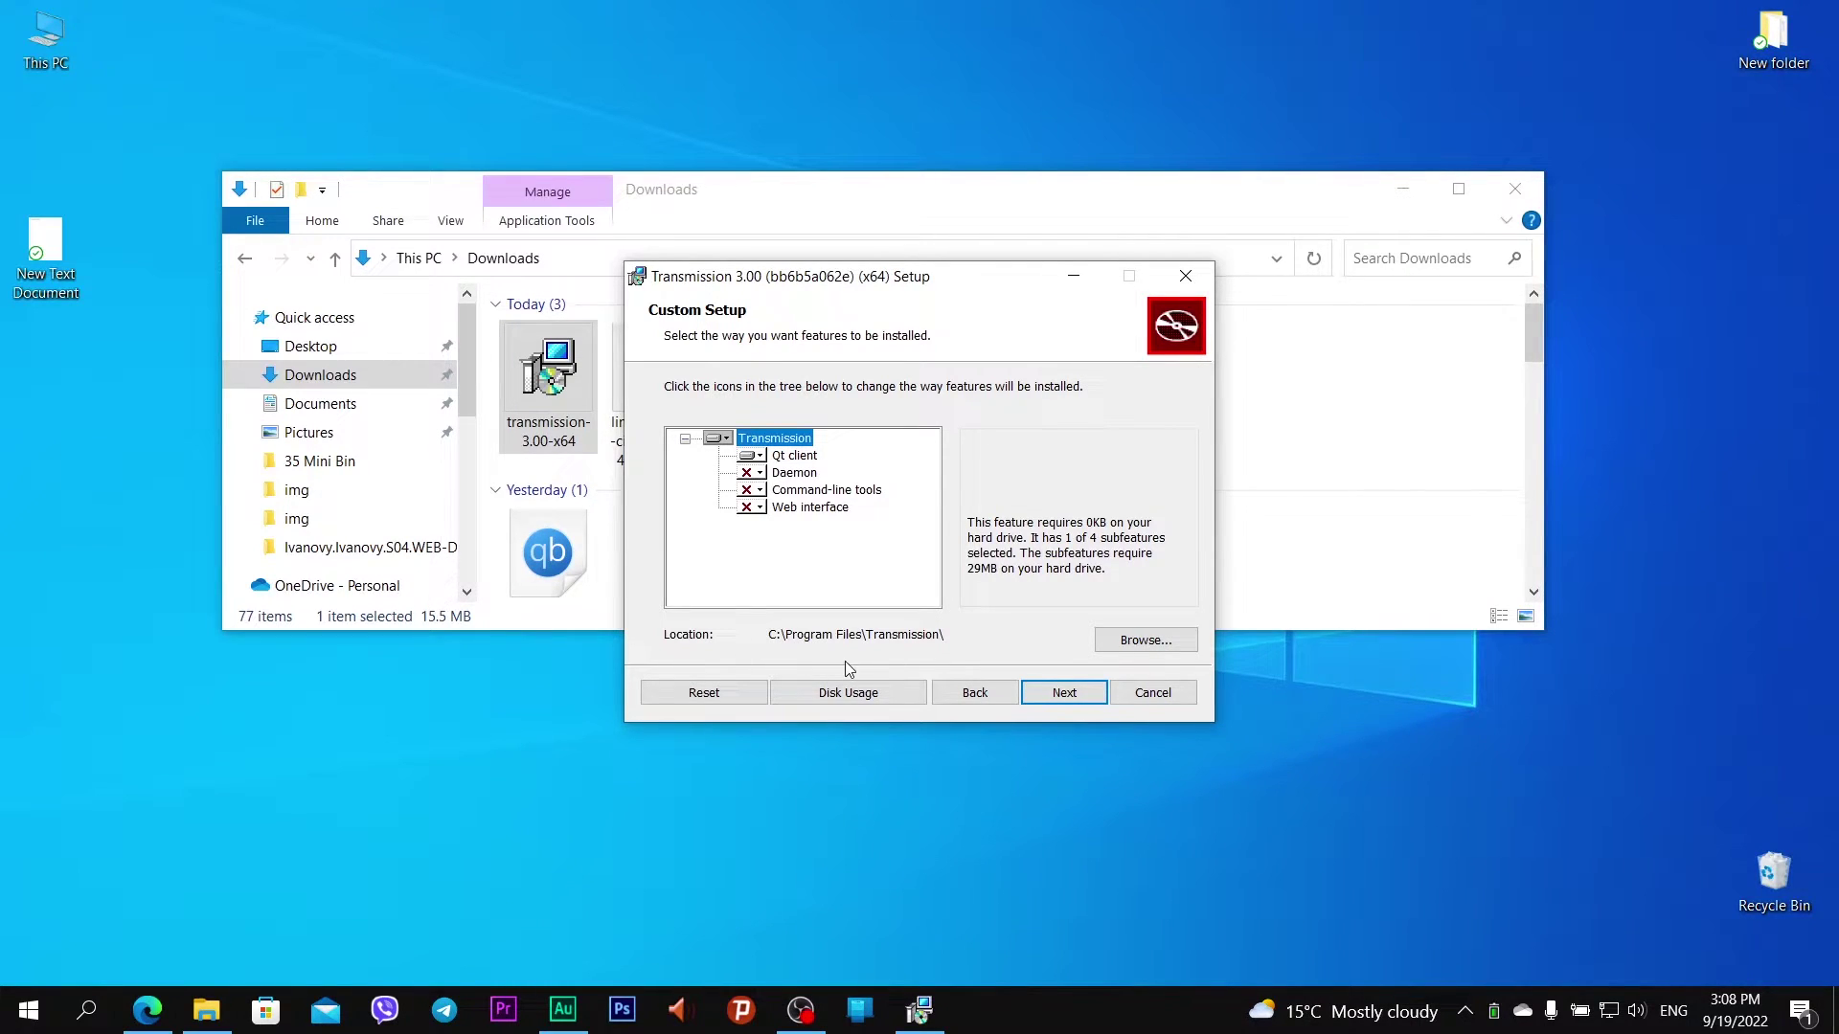
click(865, 693)
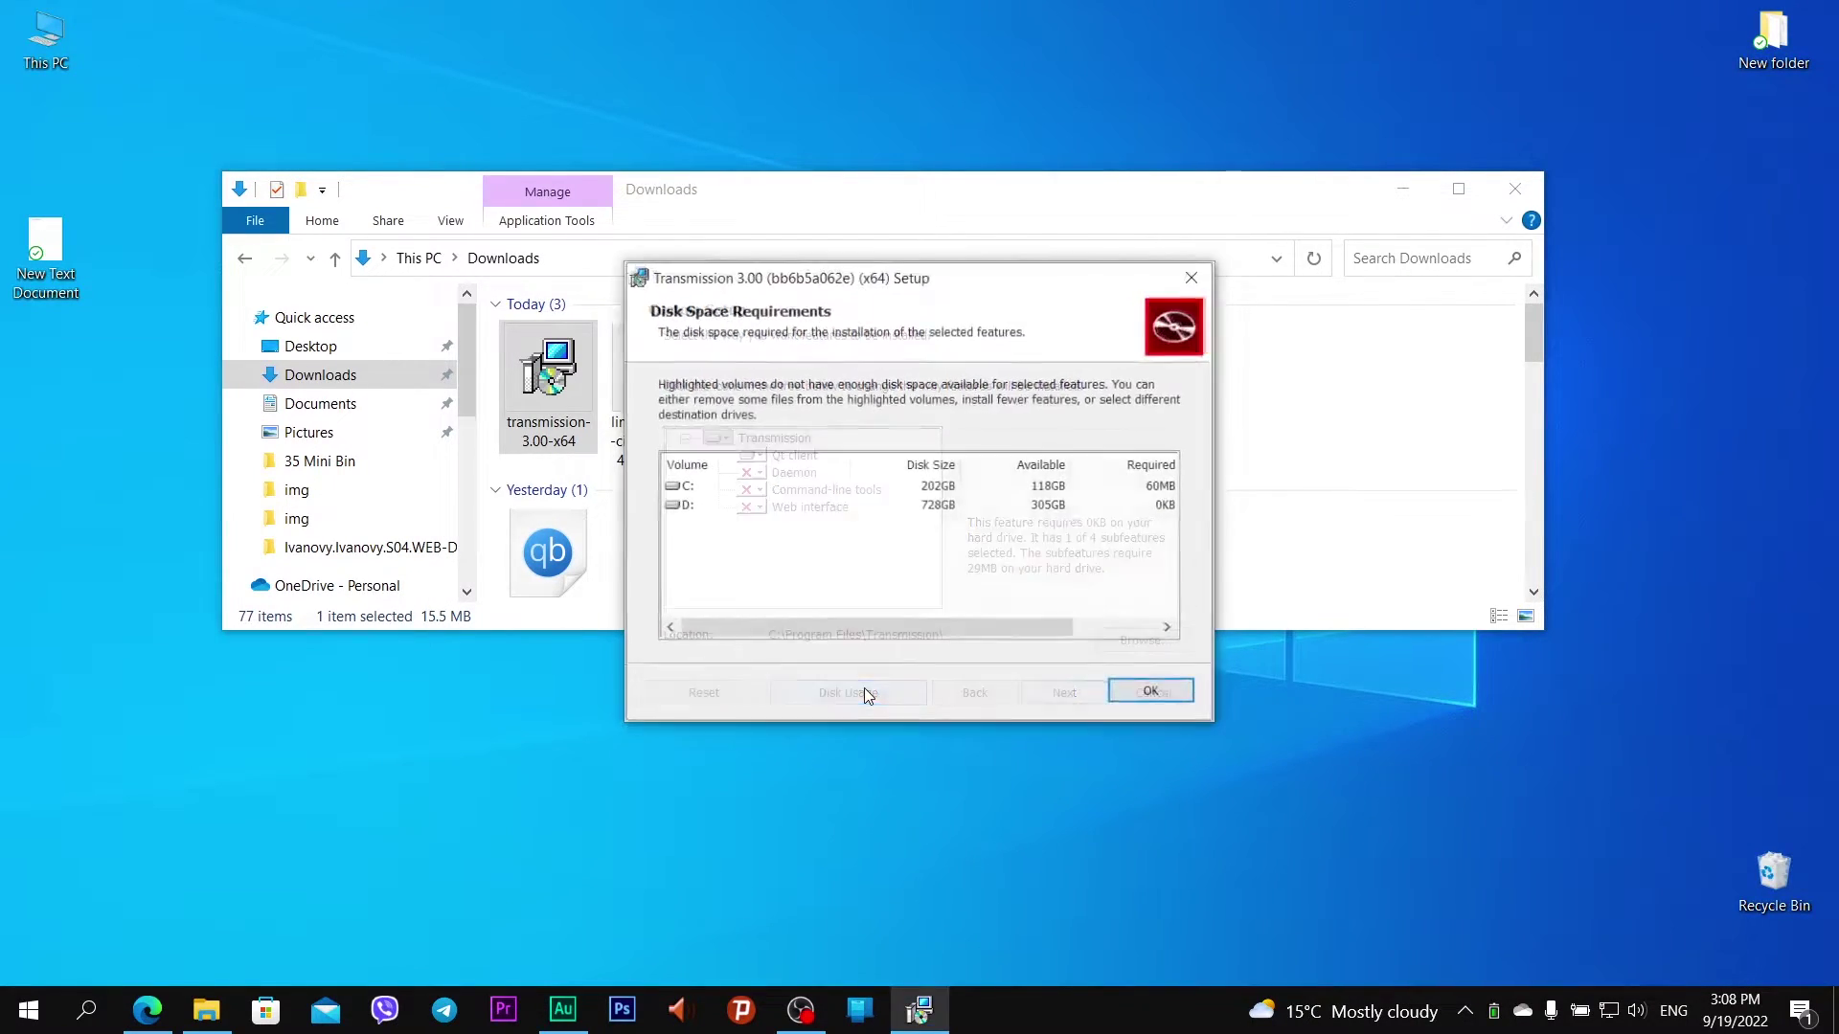
click(1153, 692)
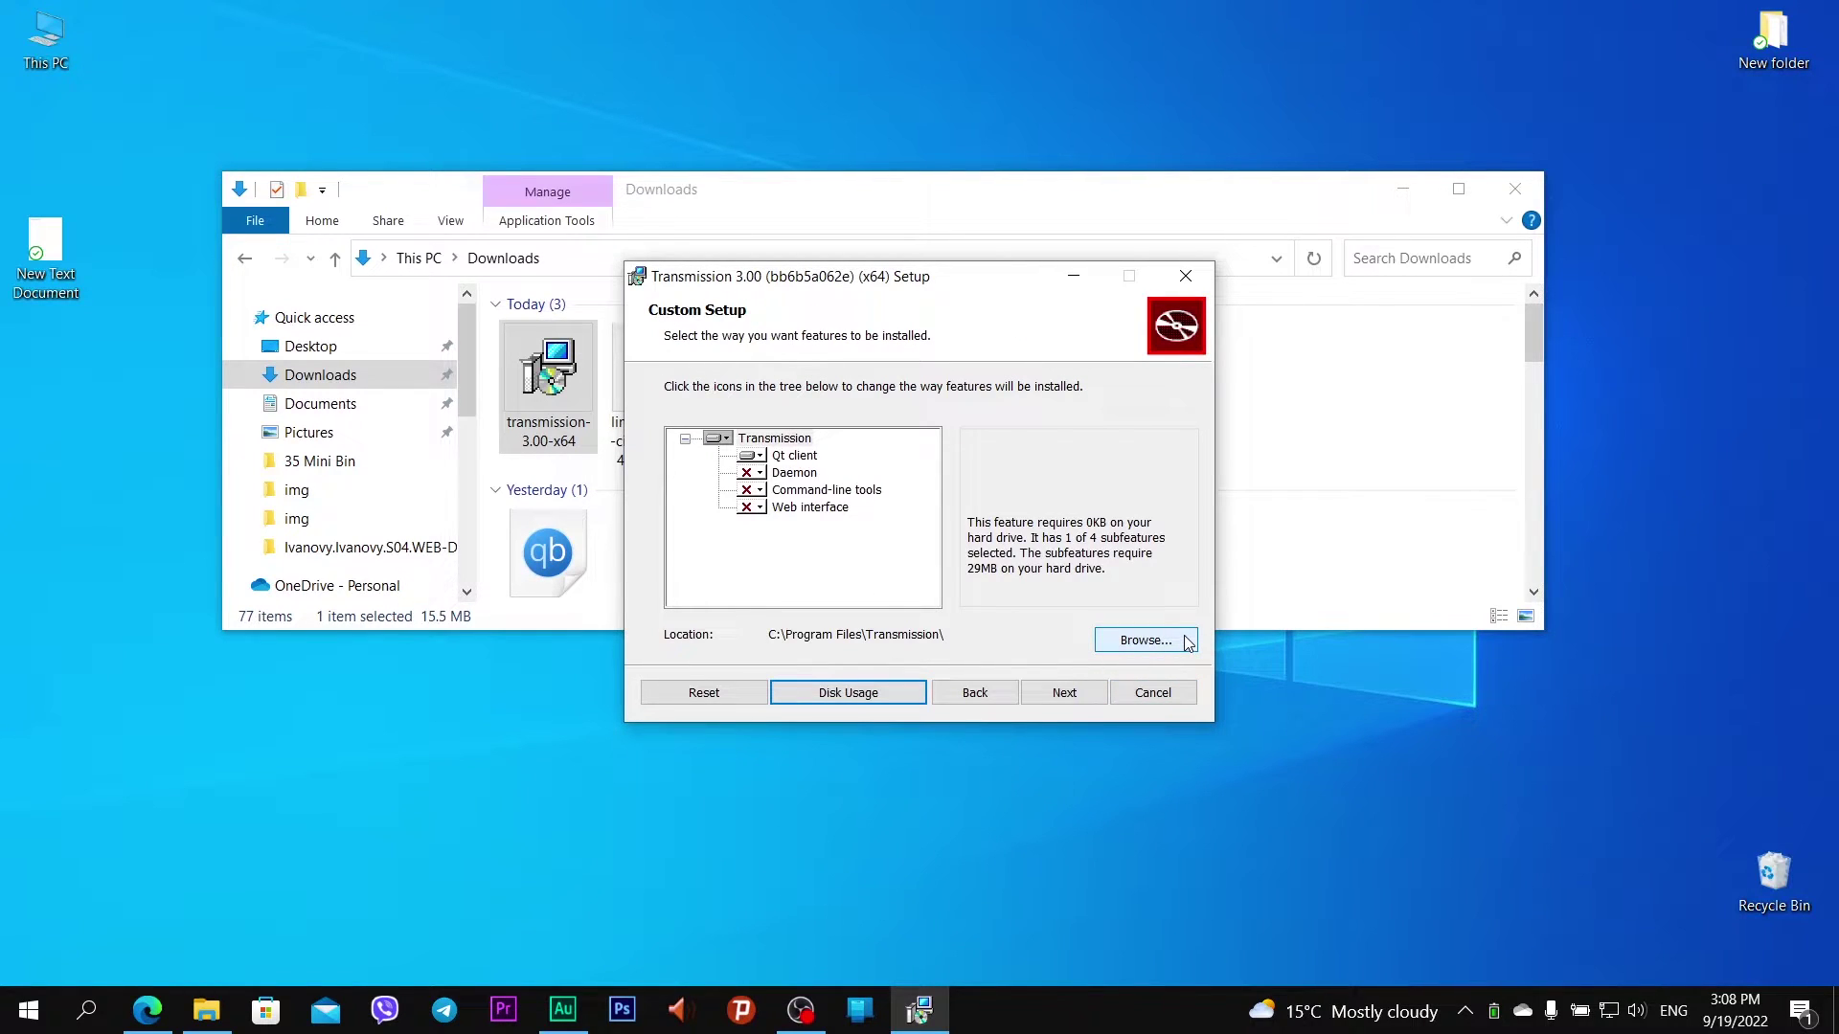
Step: Change the install path to D:\Program Files\Transmission\ and install Transmission
click(1146, 639)
double_click(677, 630)
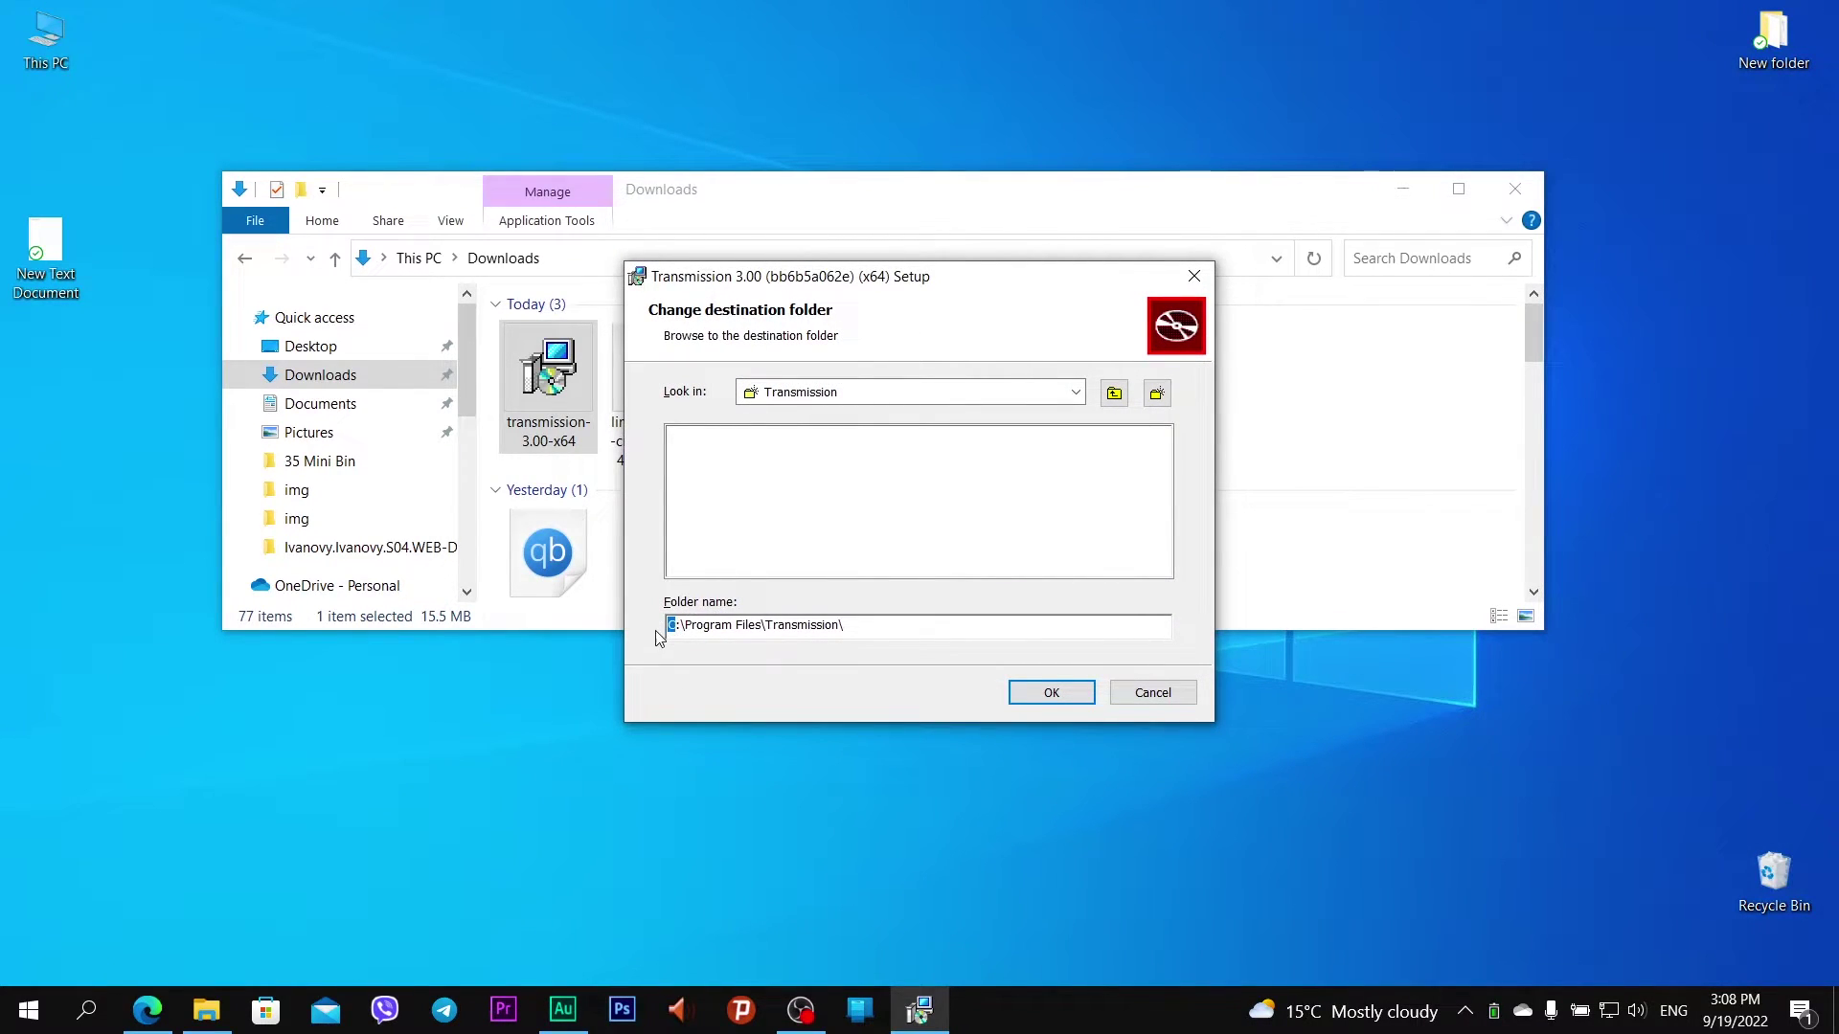
text(d)
click(1042, 698)
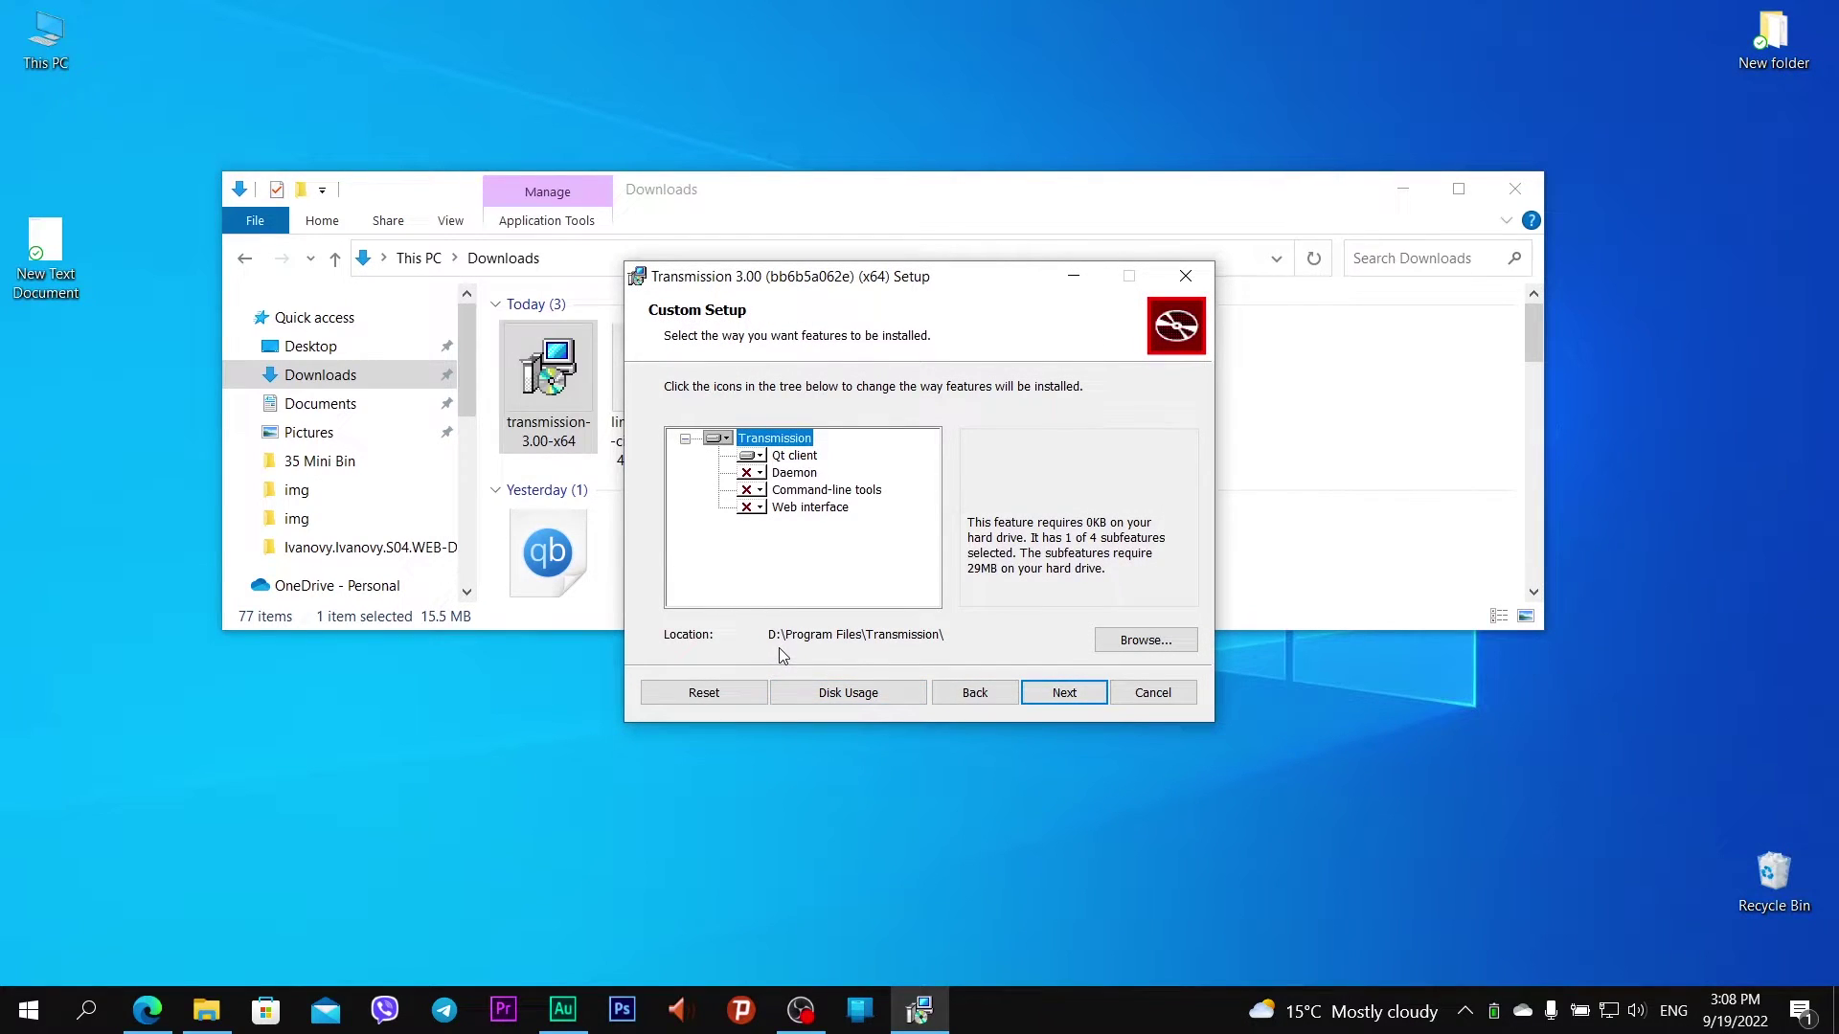
click(1093, 693)
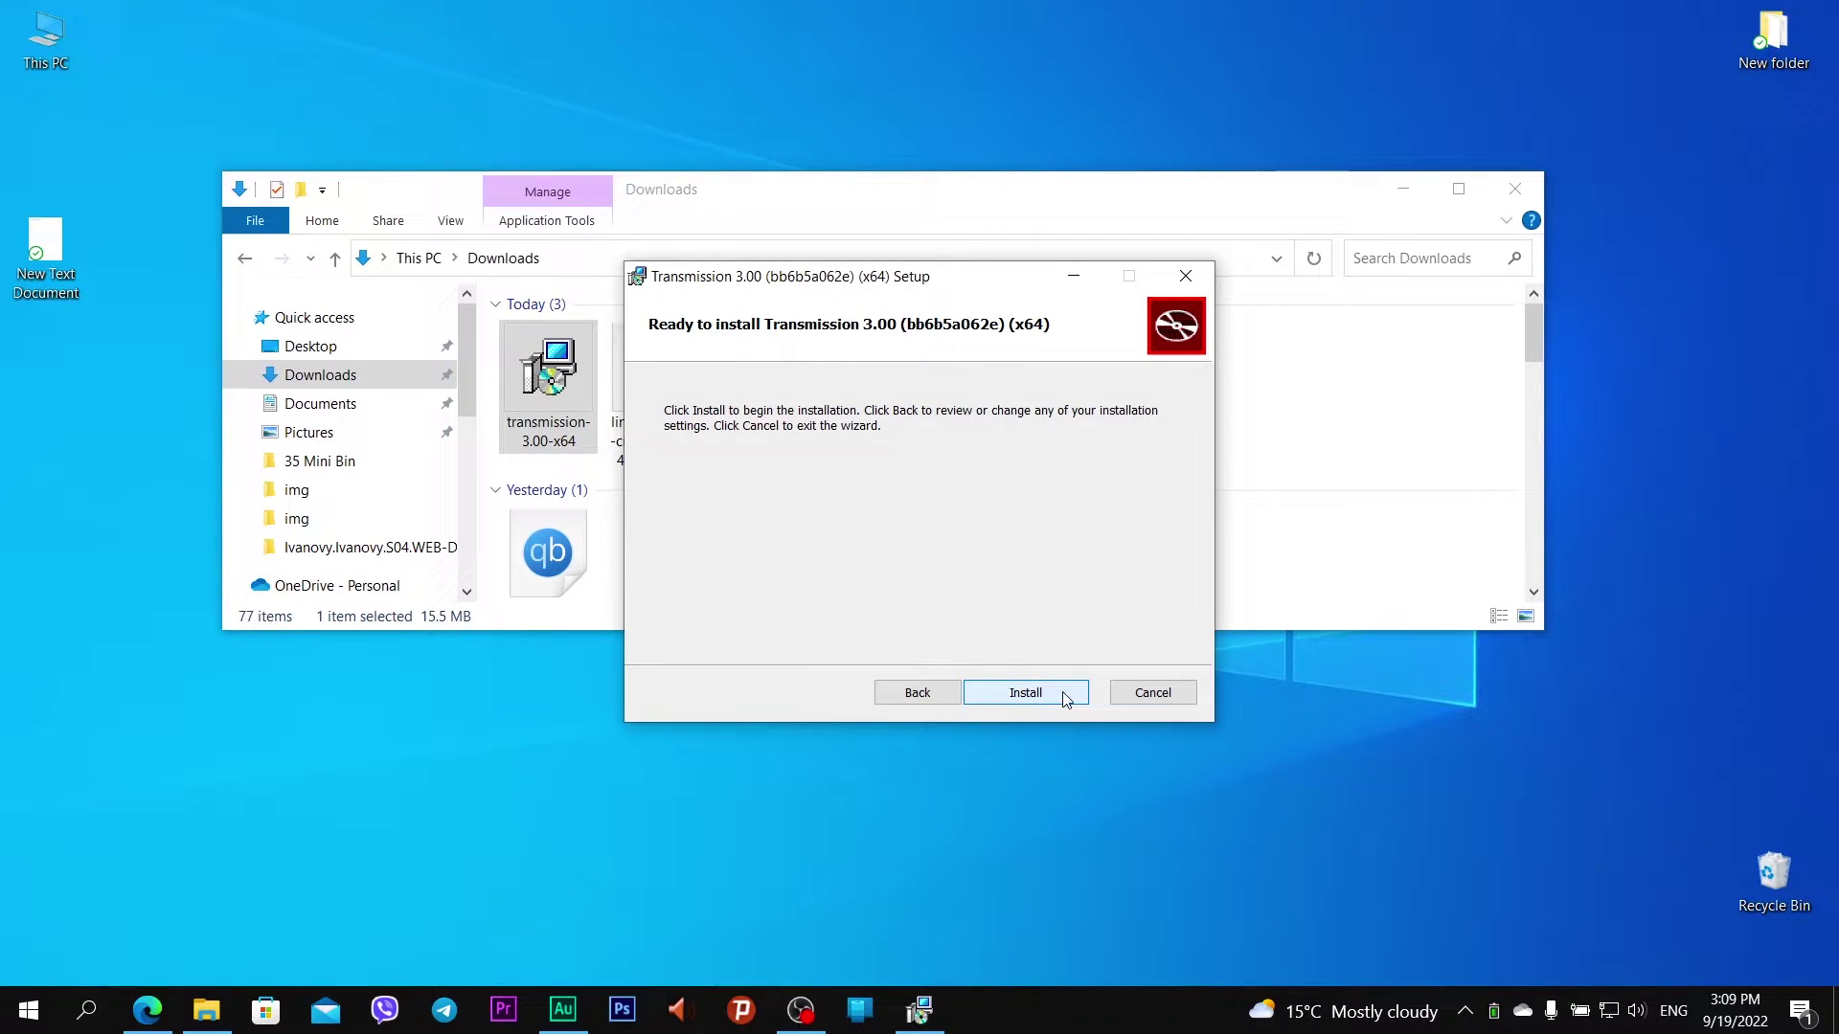
click(1063, 692)
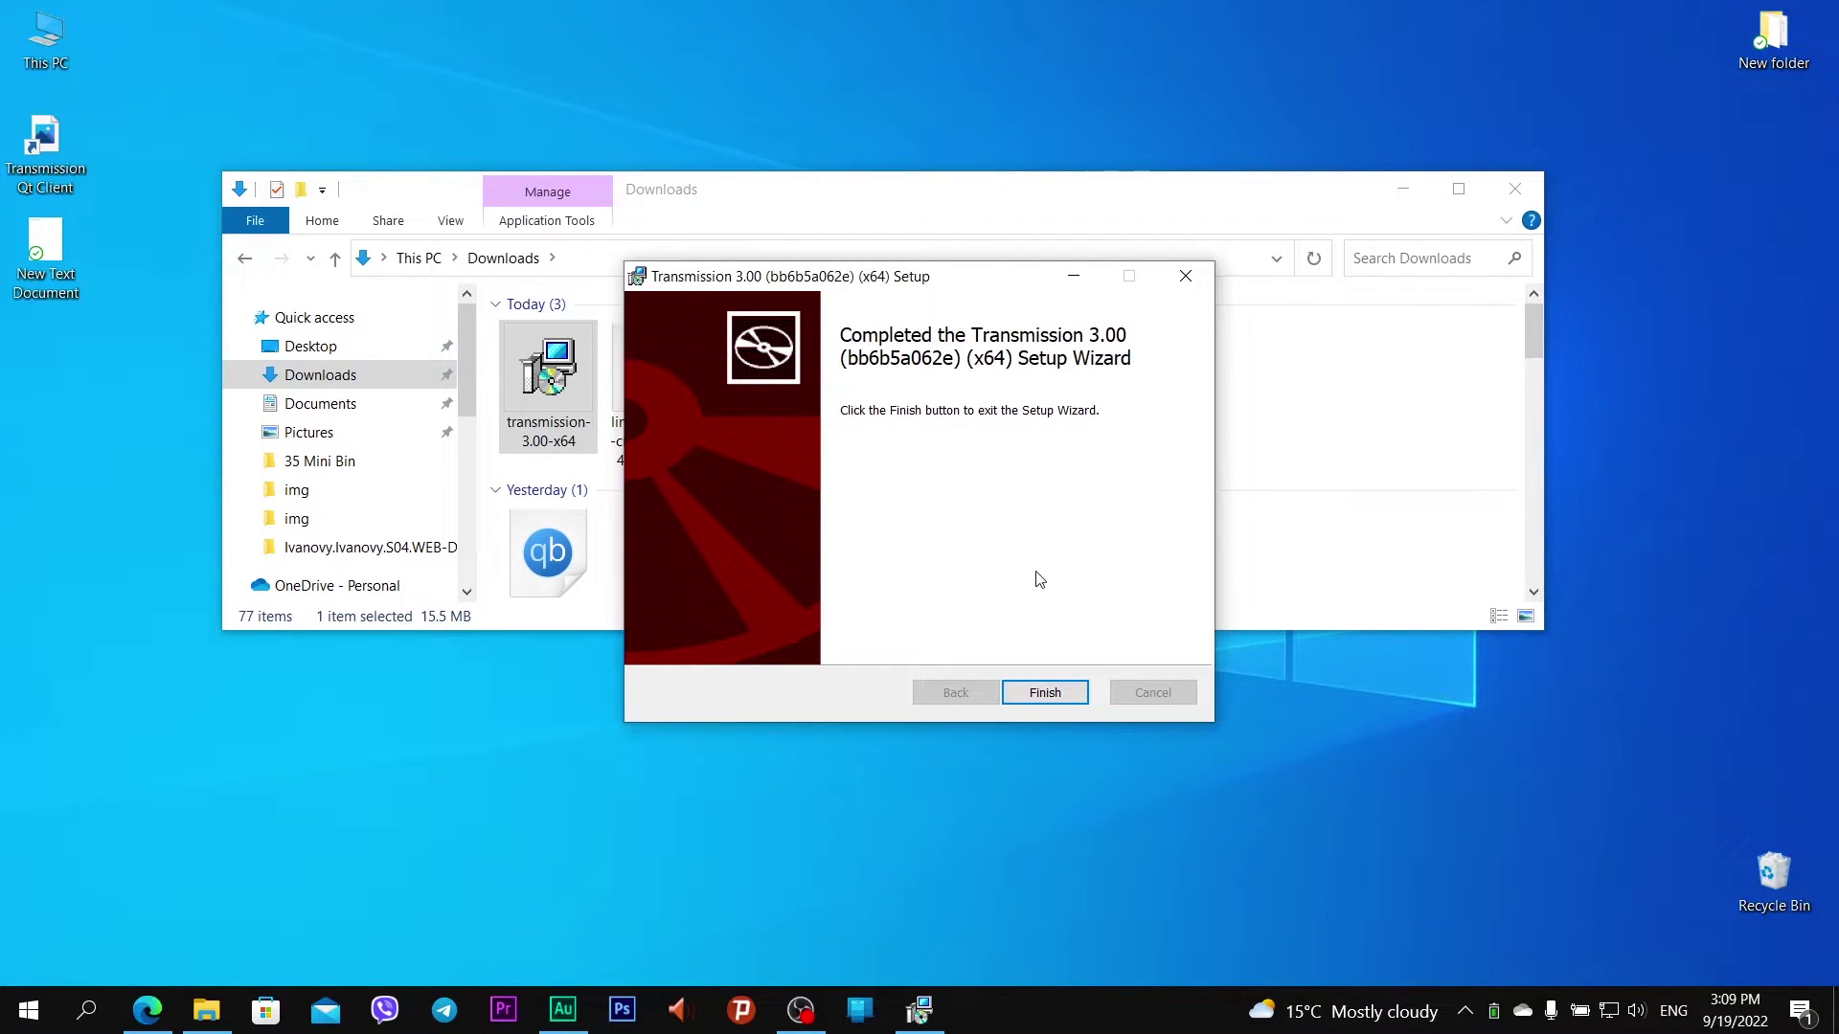
Step: Finish setup, close the Downloads window, and launch Transmission Qt Client from Start
click(1073, 688)
key(alt+F4)
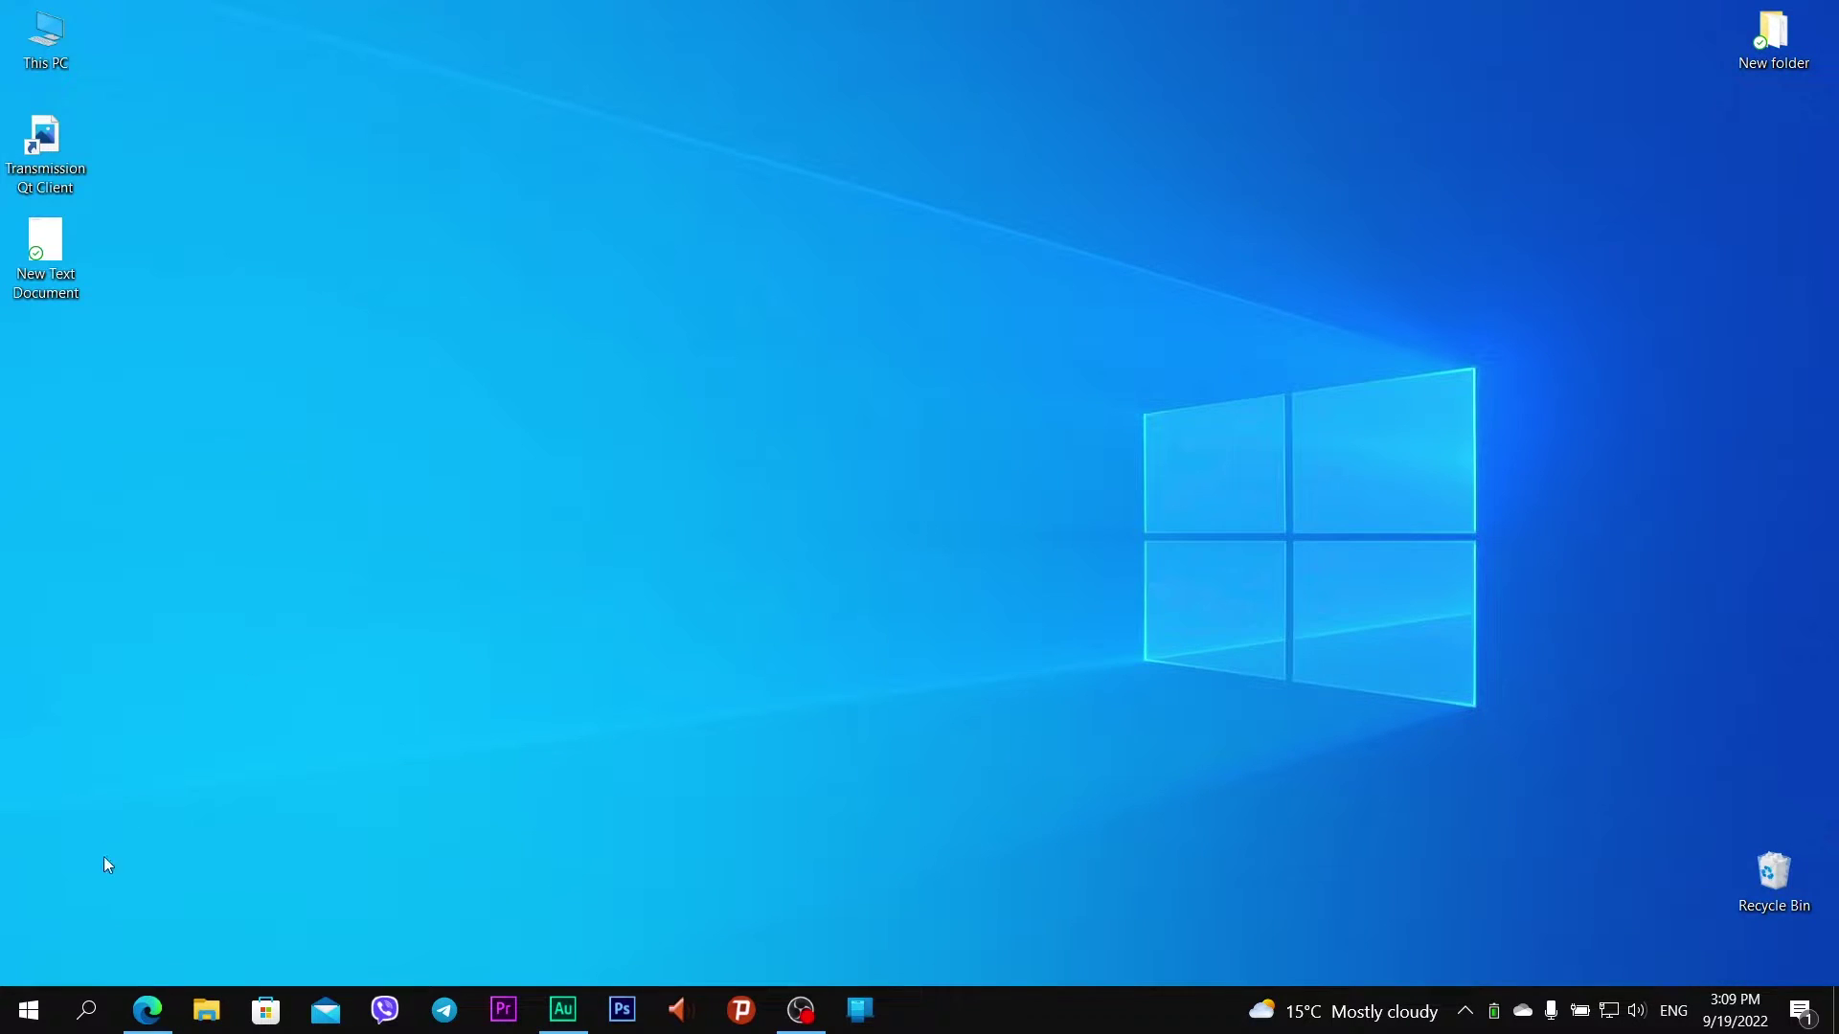
click(43, 1018)
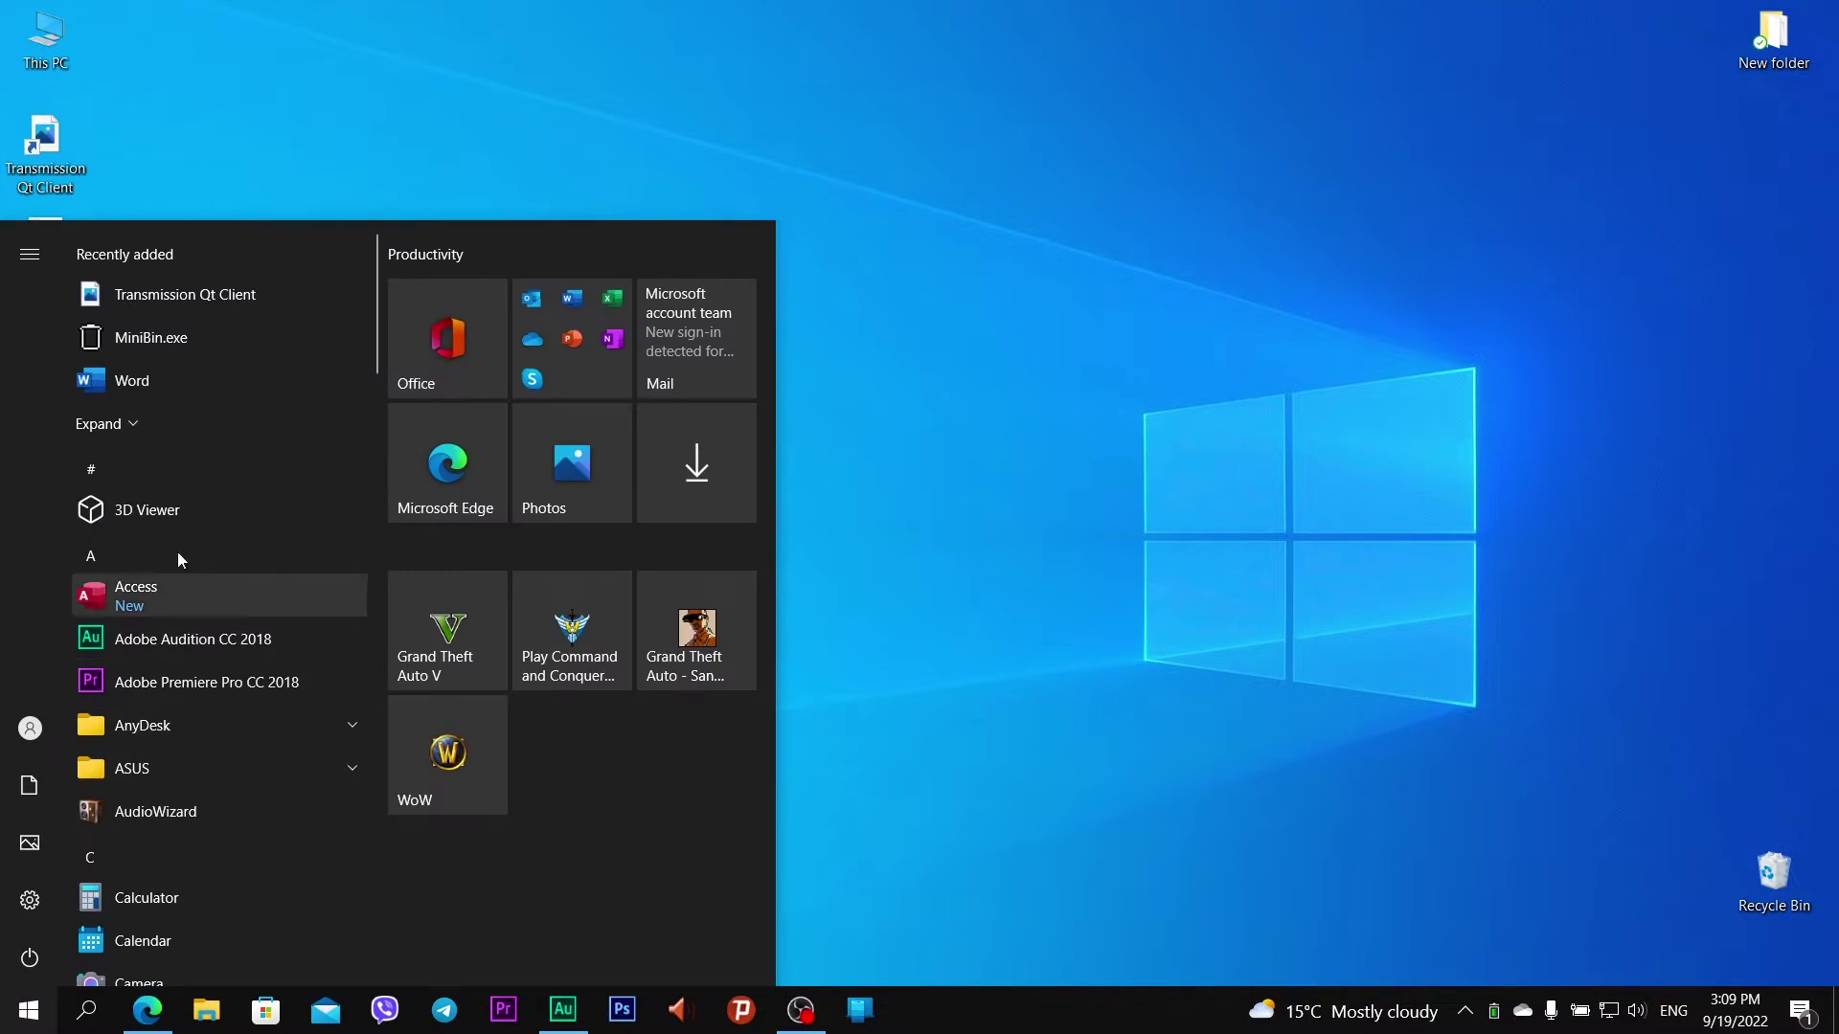
click(281, 300)
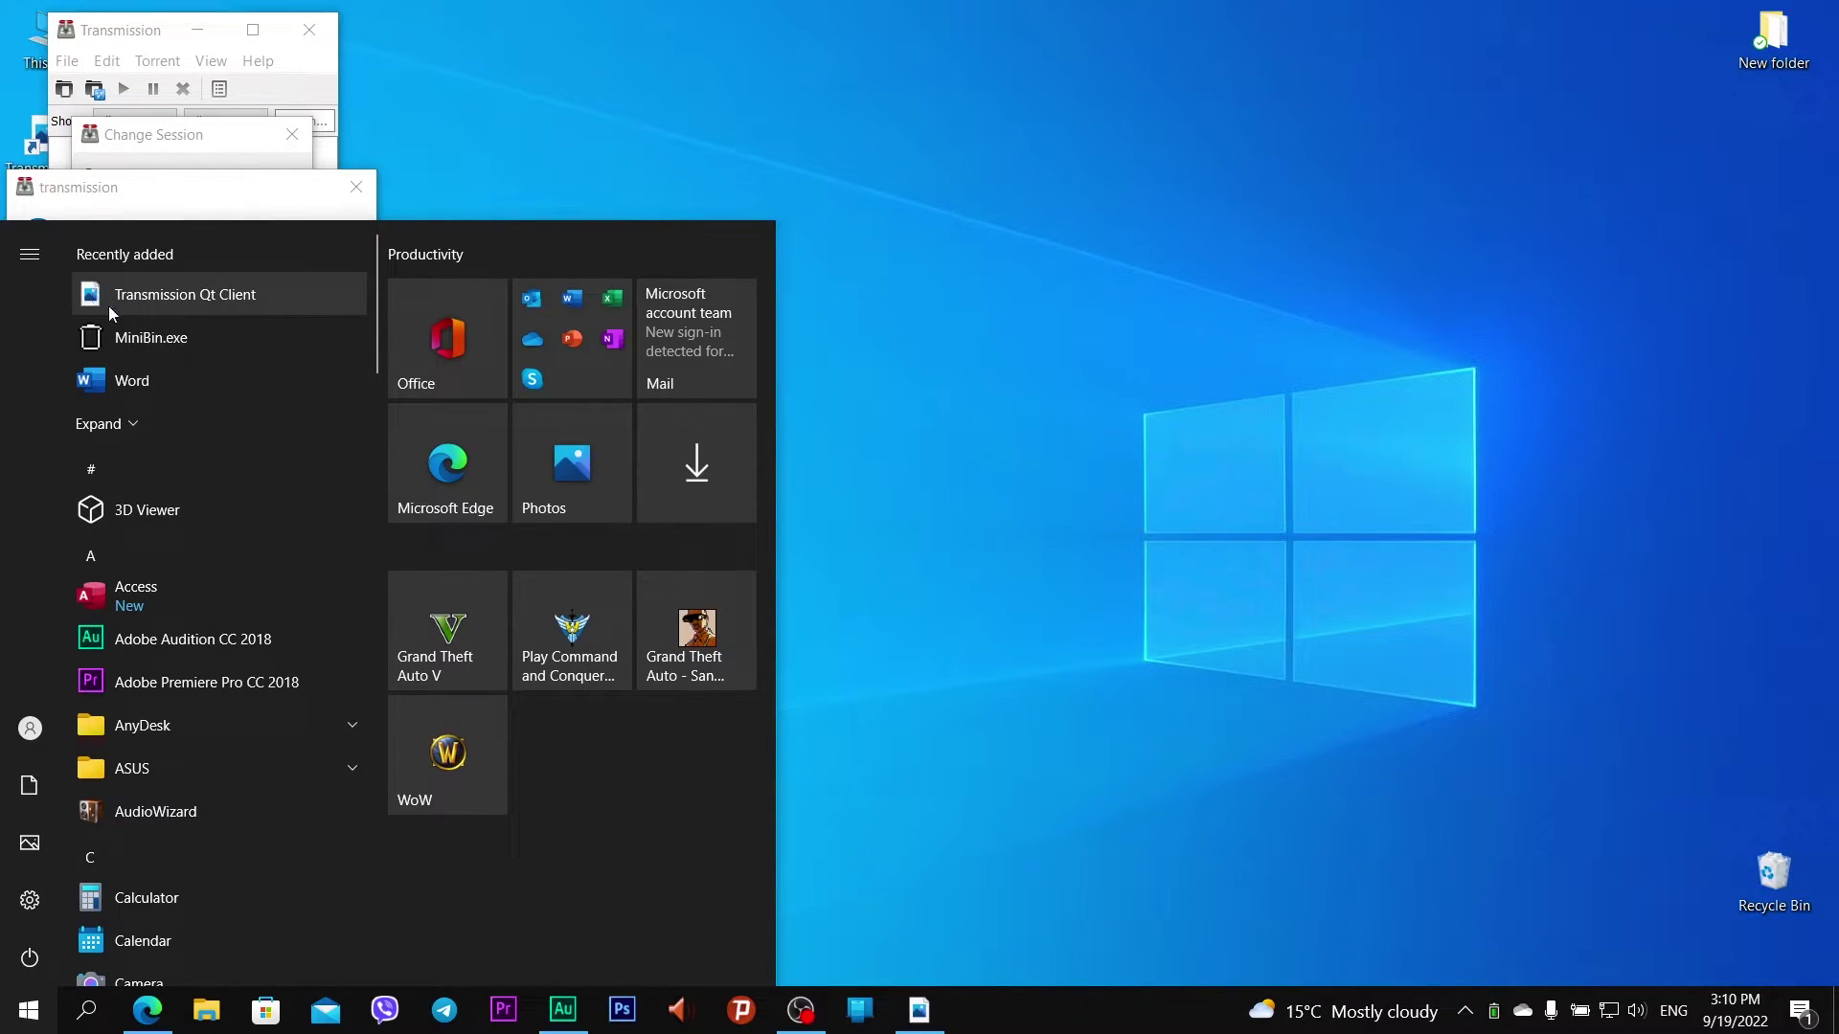
click(111, 292)
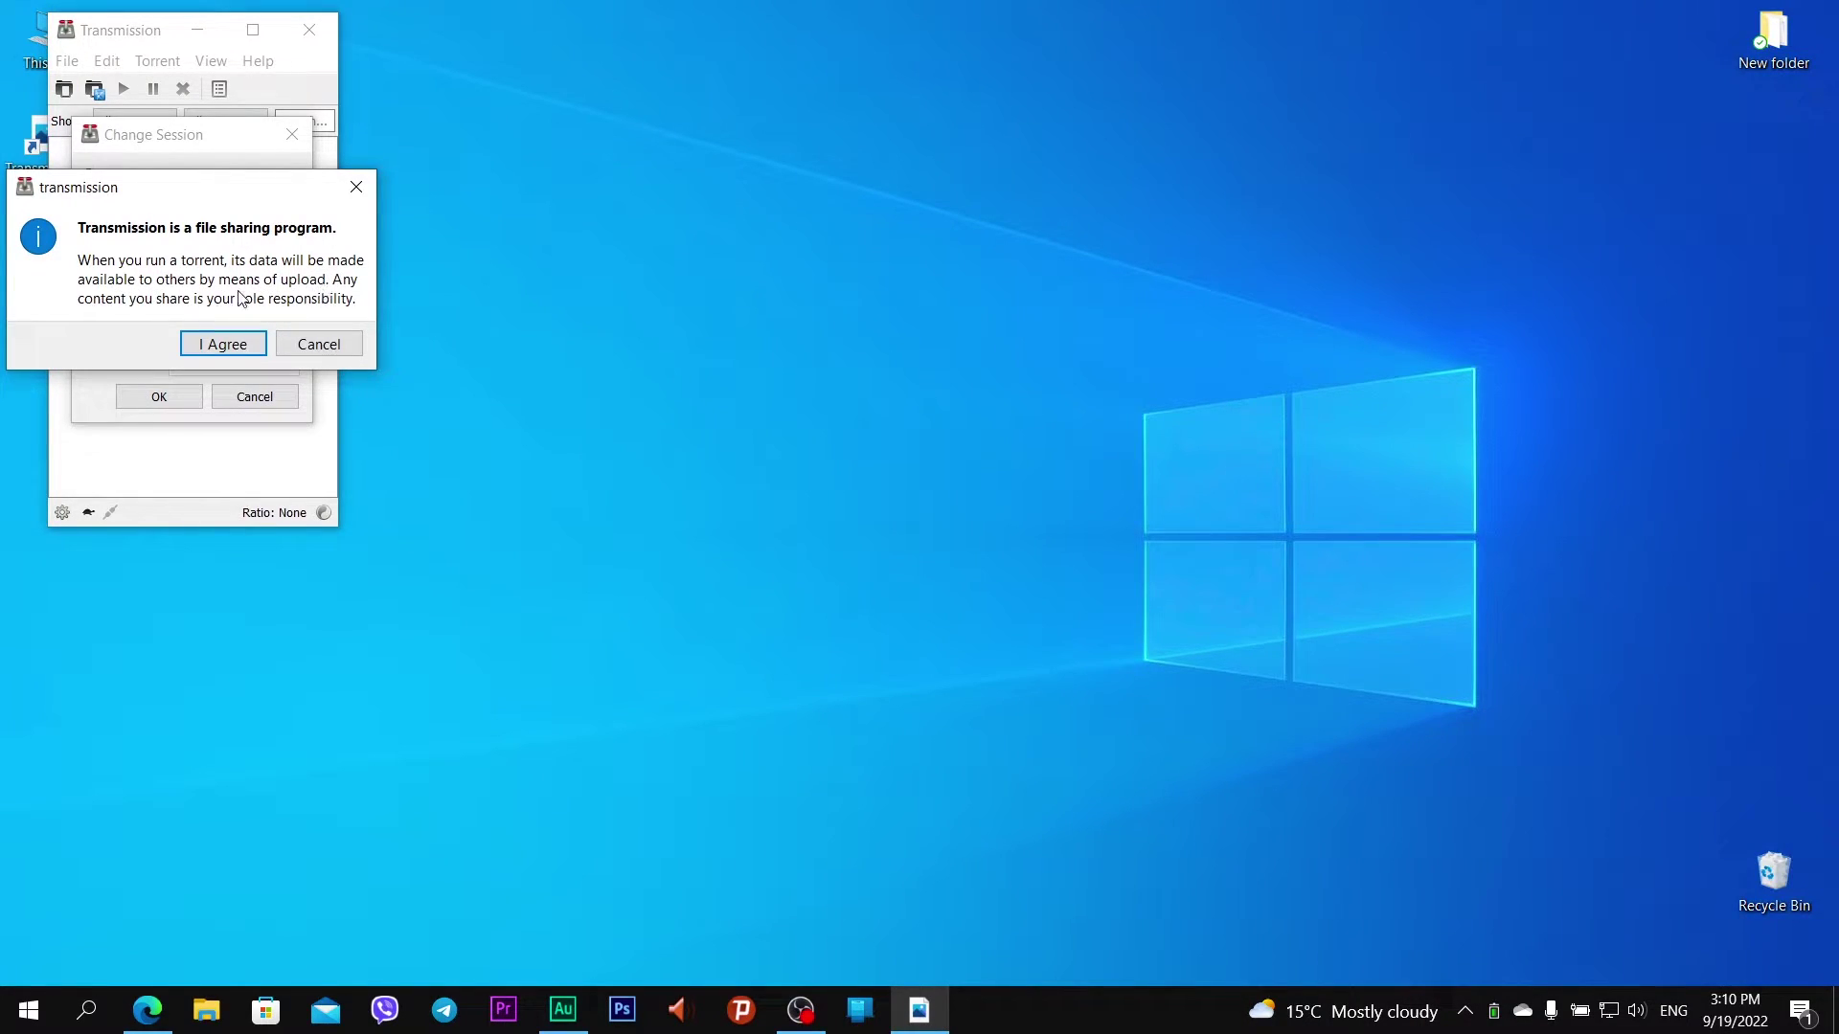
Step: Accept the disclaimer, start a local session, allow firewall access, and centre the window
click(226, 344)
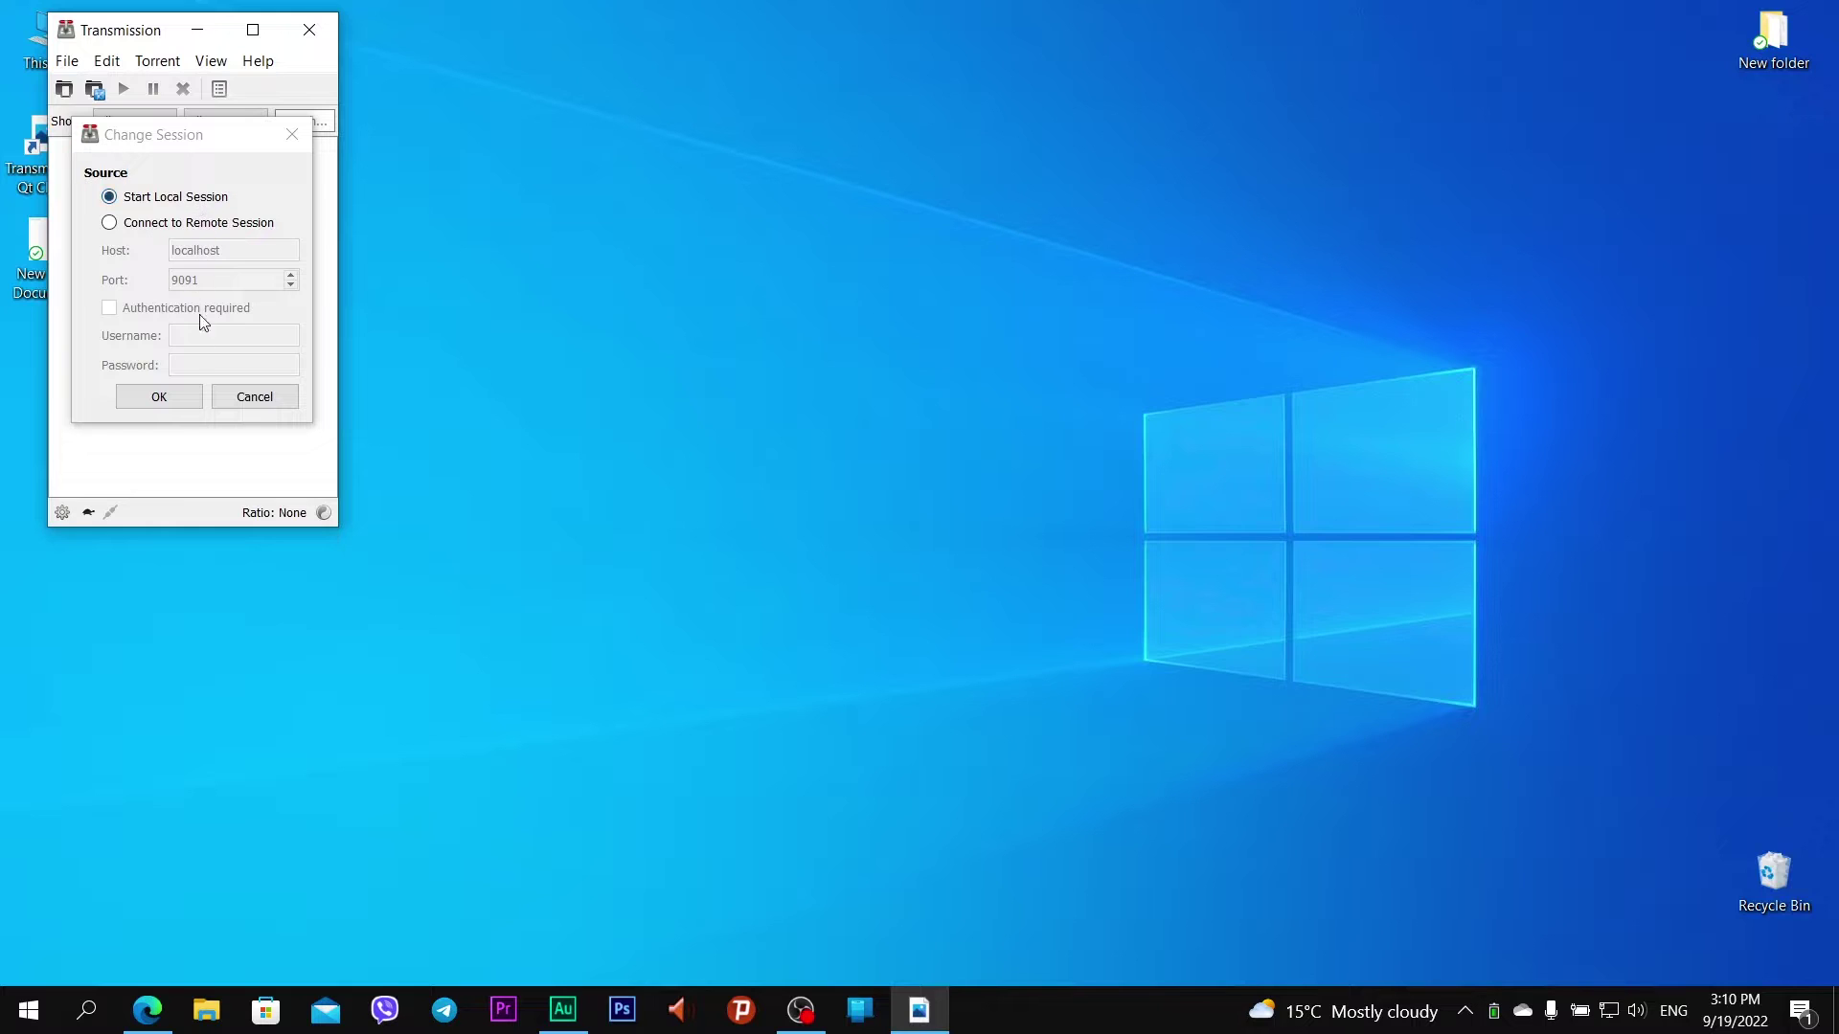
click(158, 396)
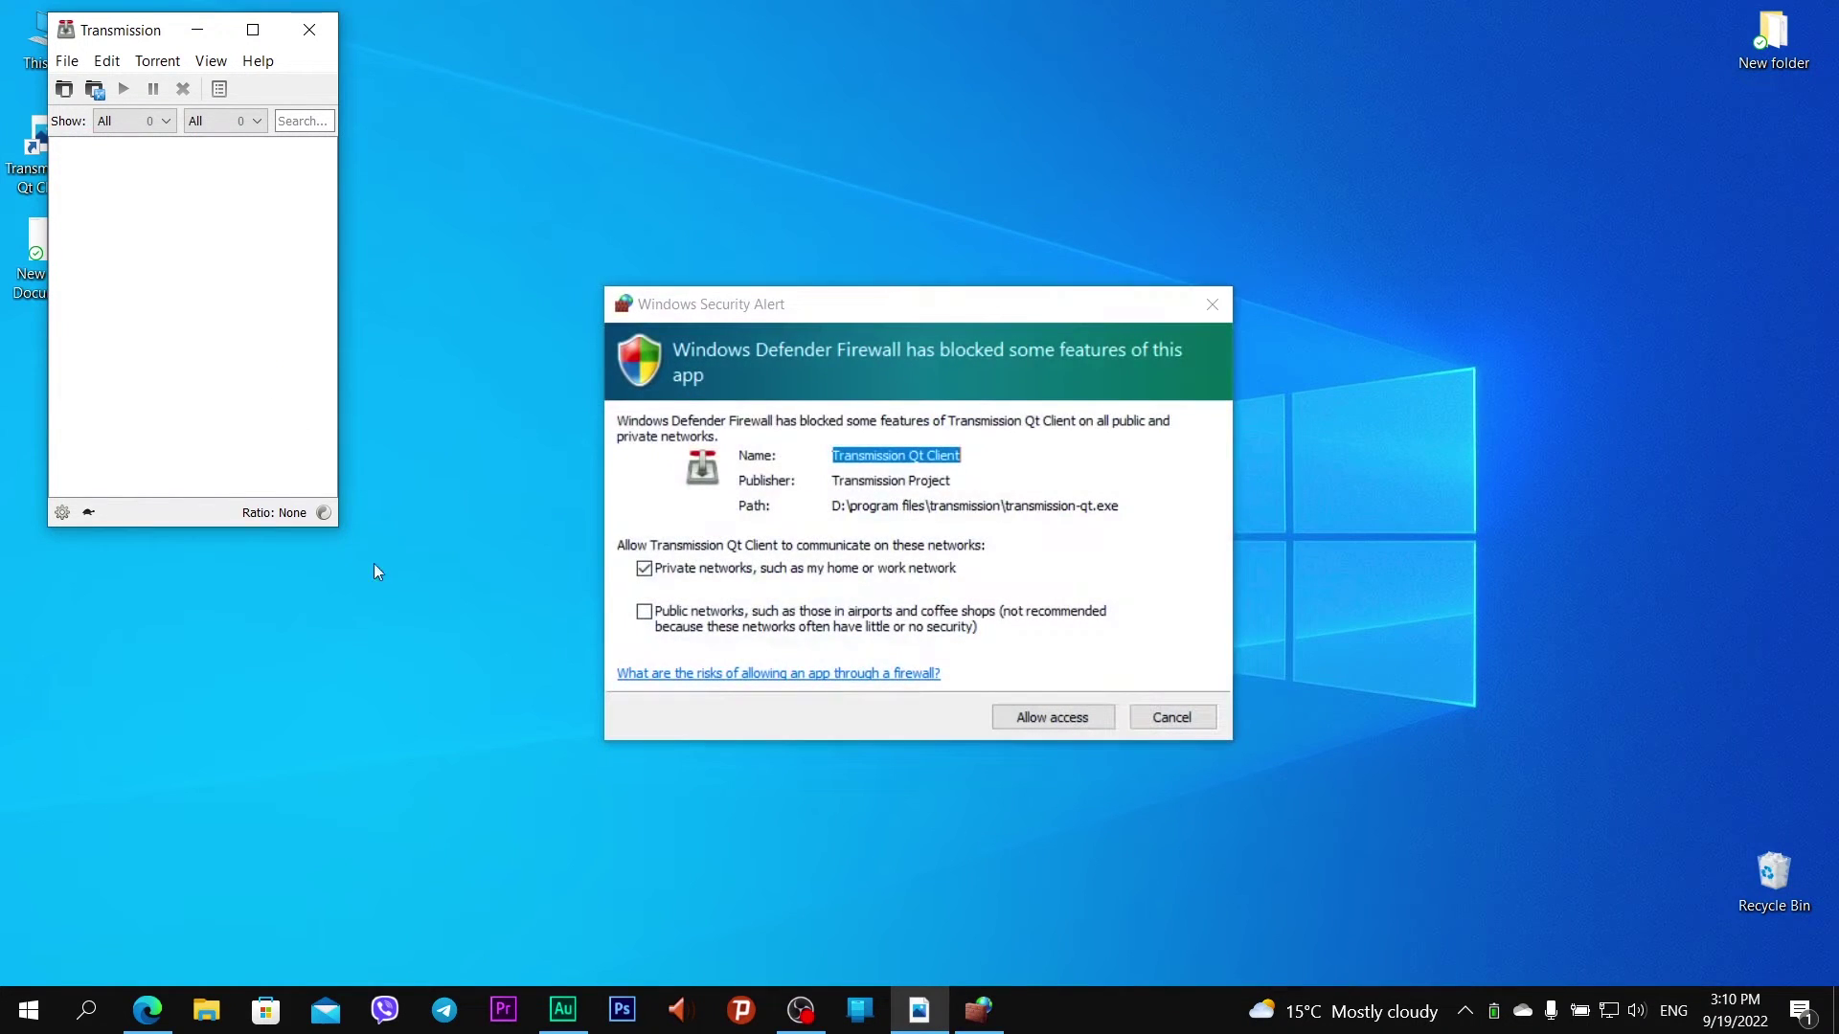
click(1026, 719)
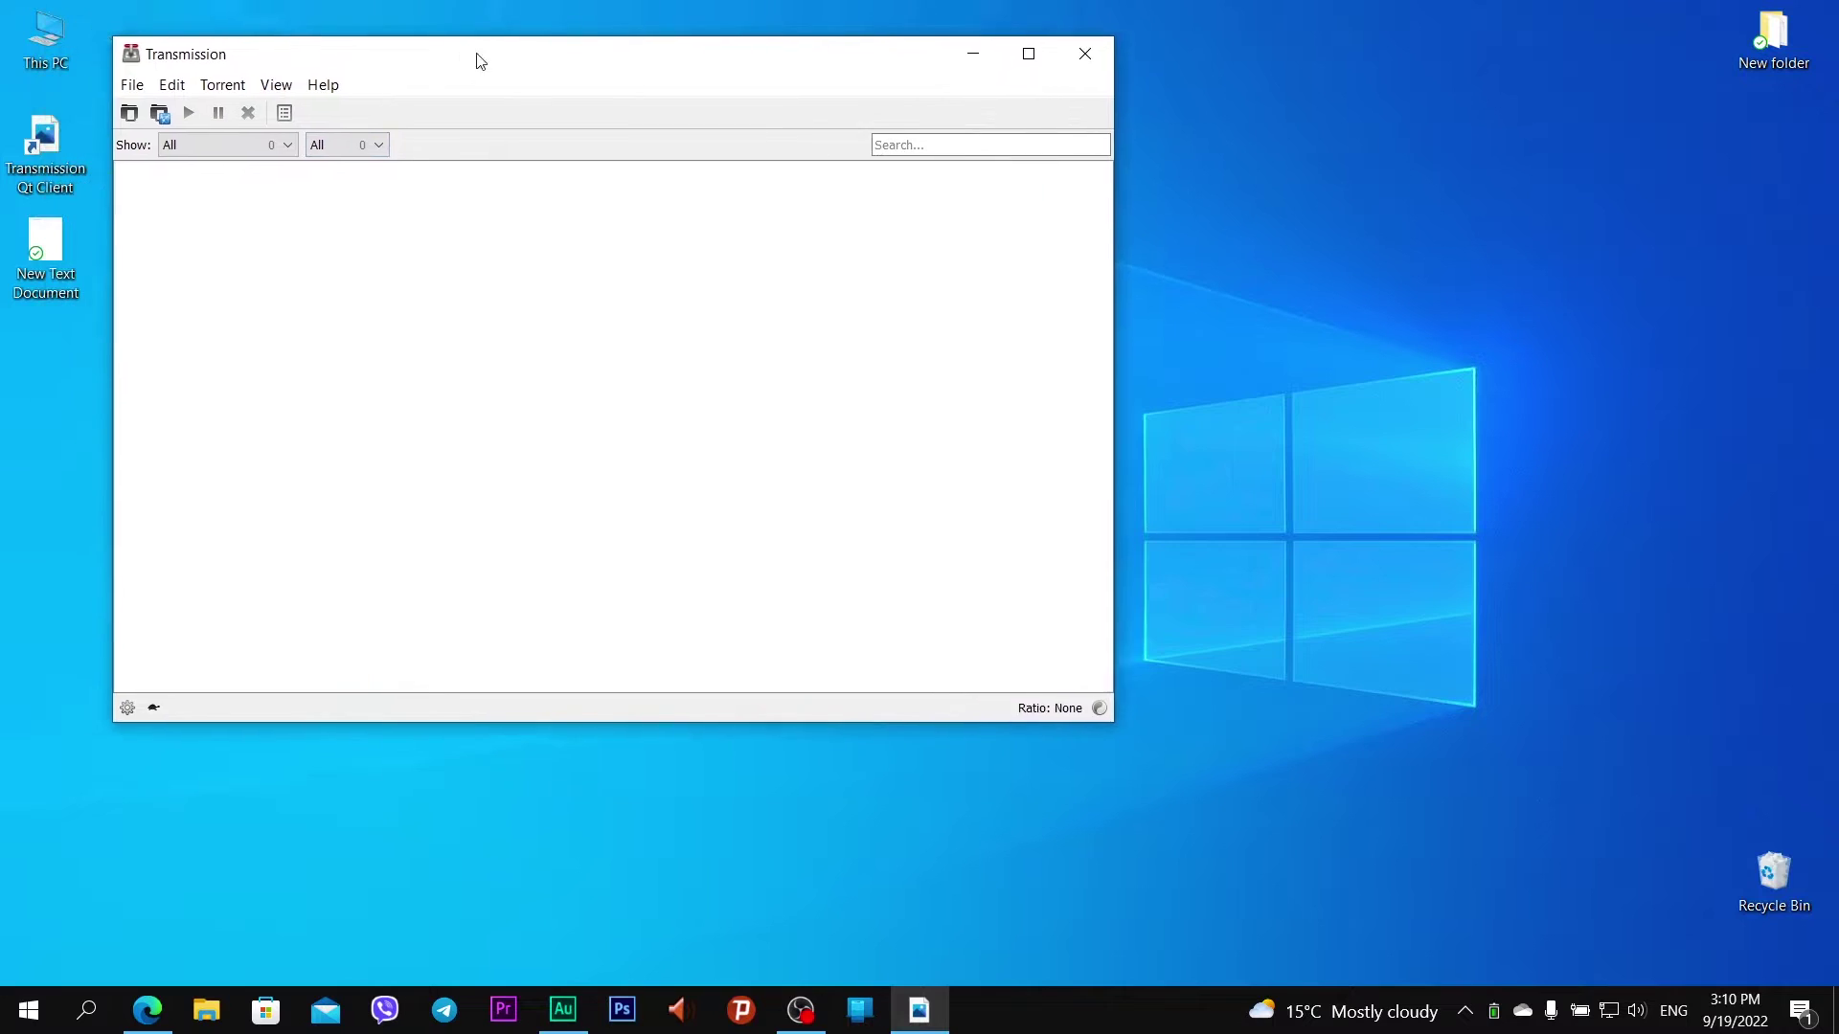
drag(479, 61, 757, 177)
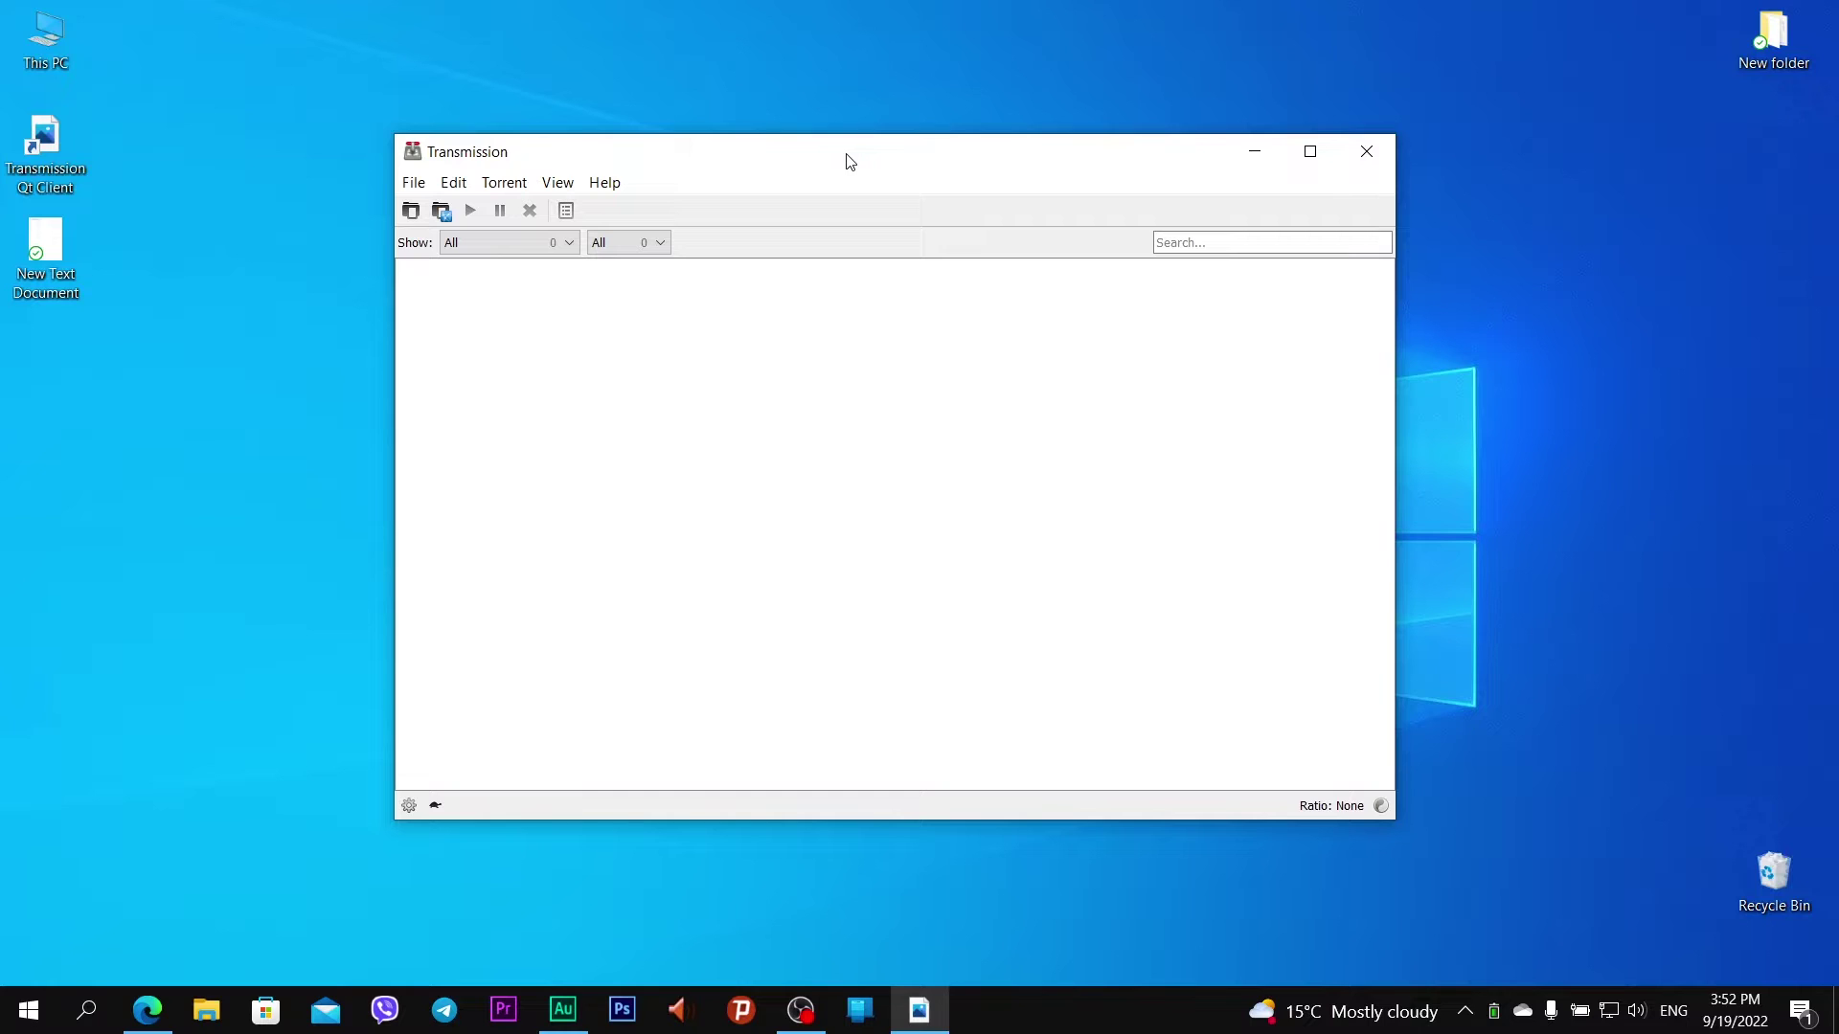
drag(847, 160, 864, 154)
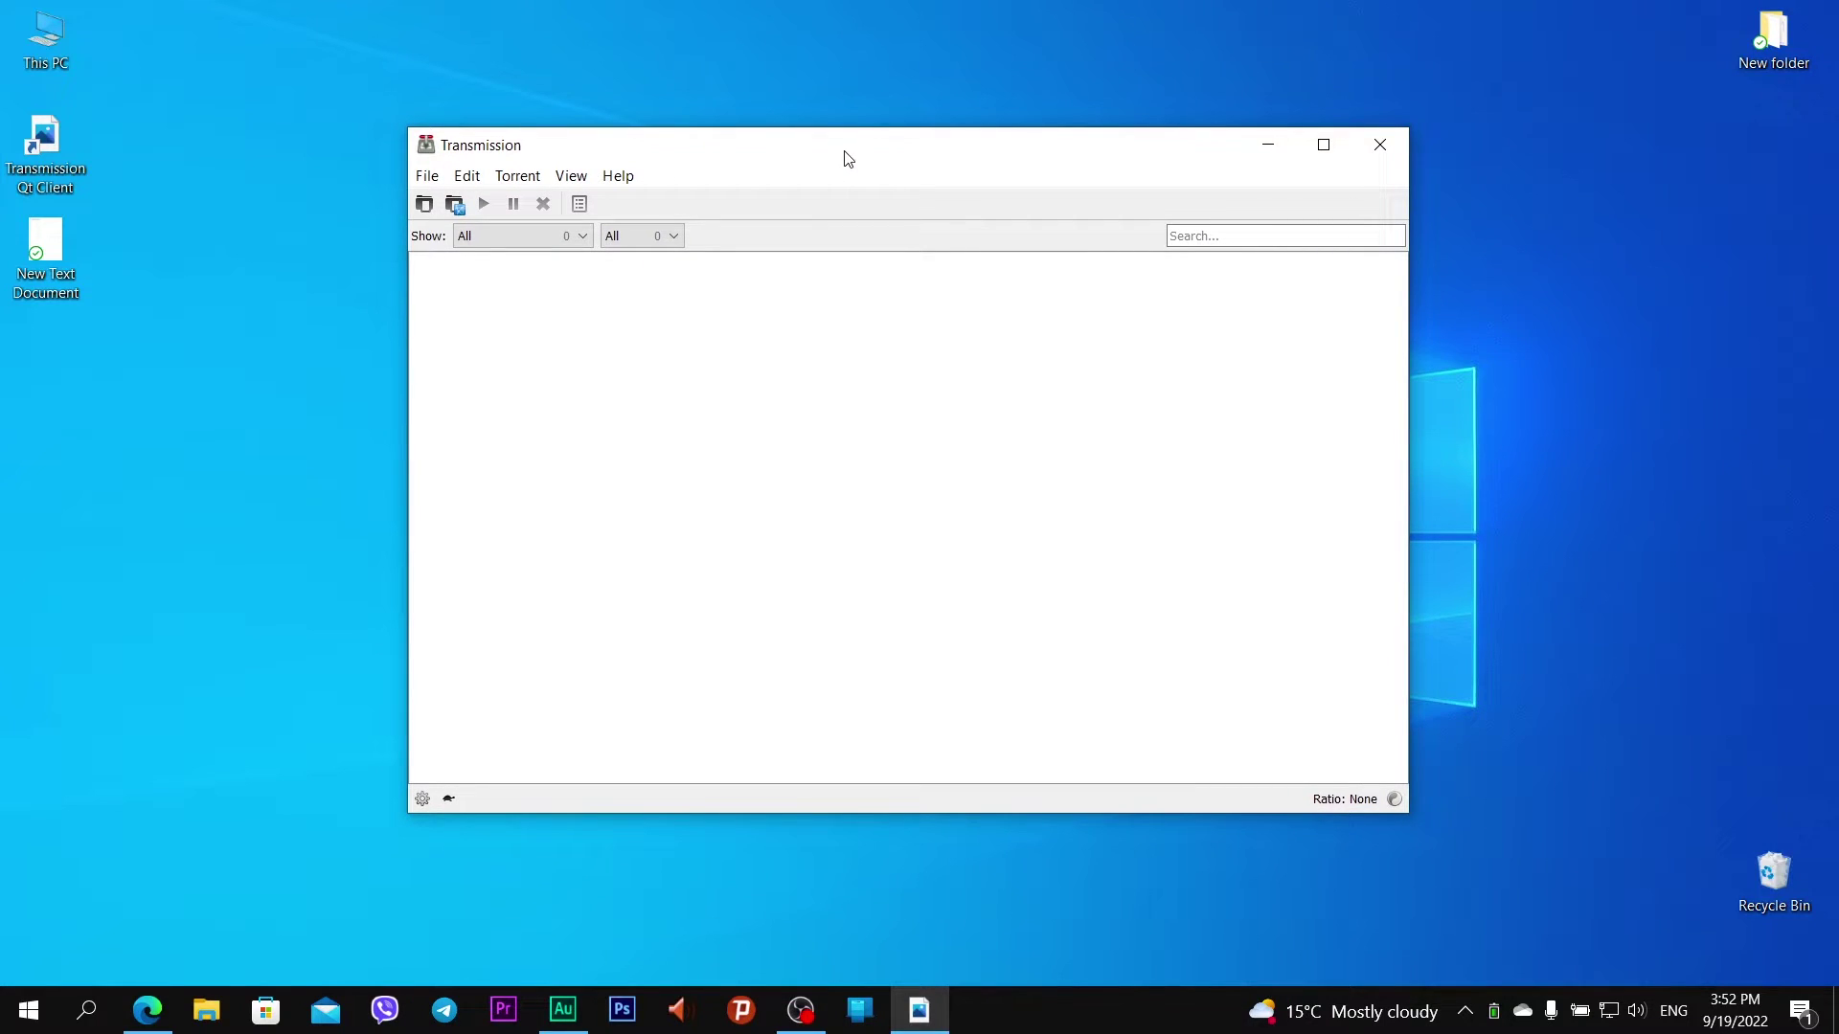
Step: Open Edit > Preferences and switch to the Downloading tab
click(470, 176)
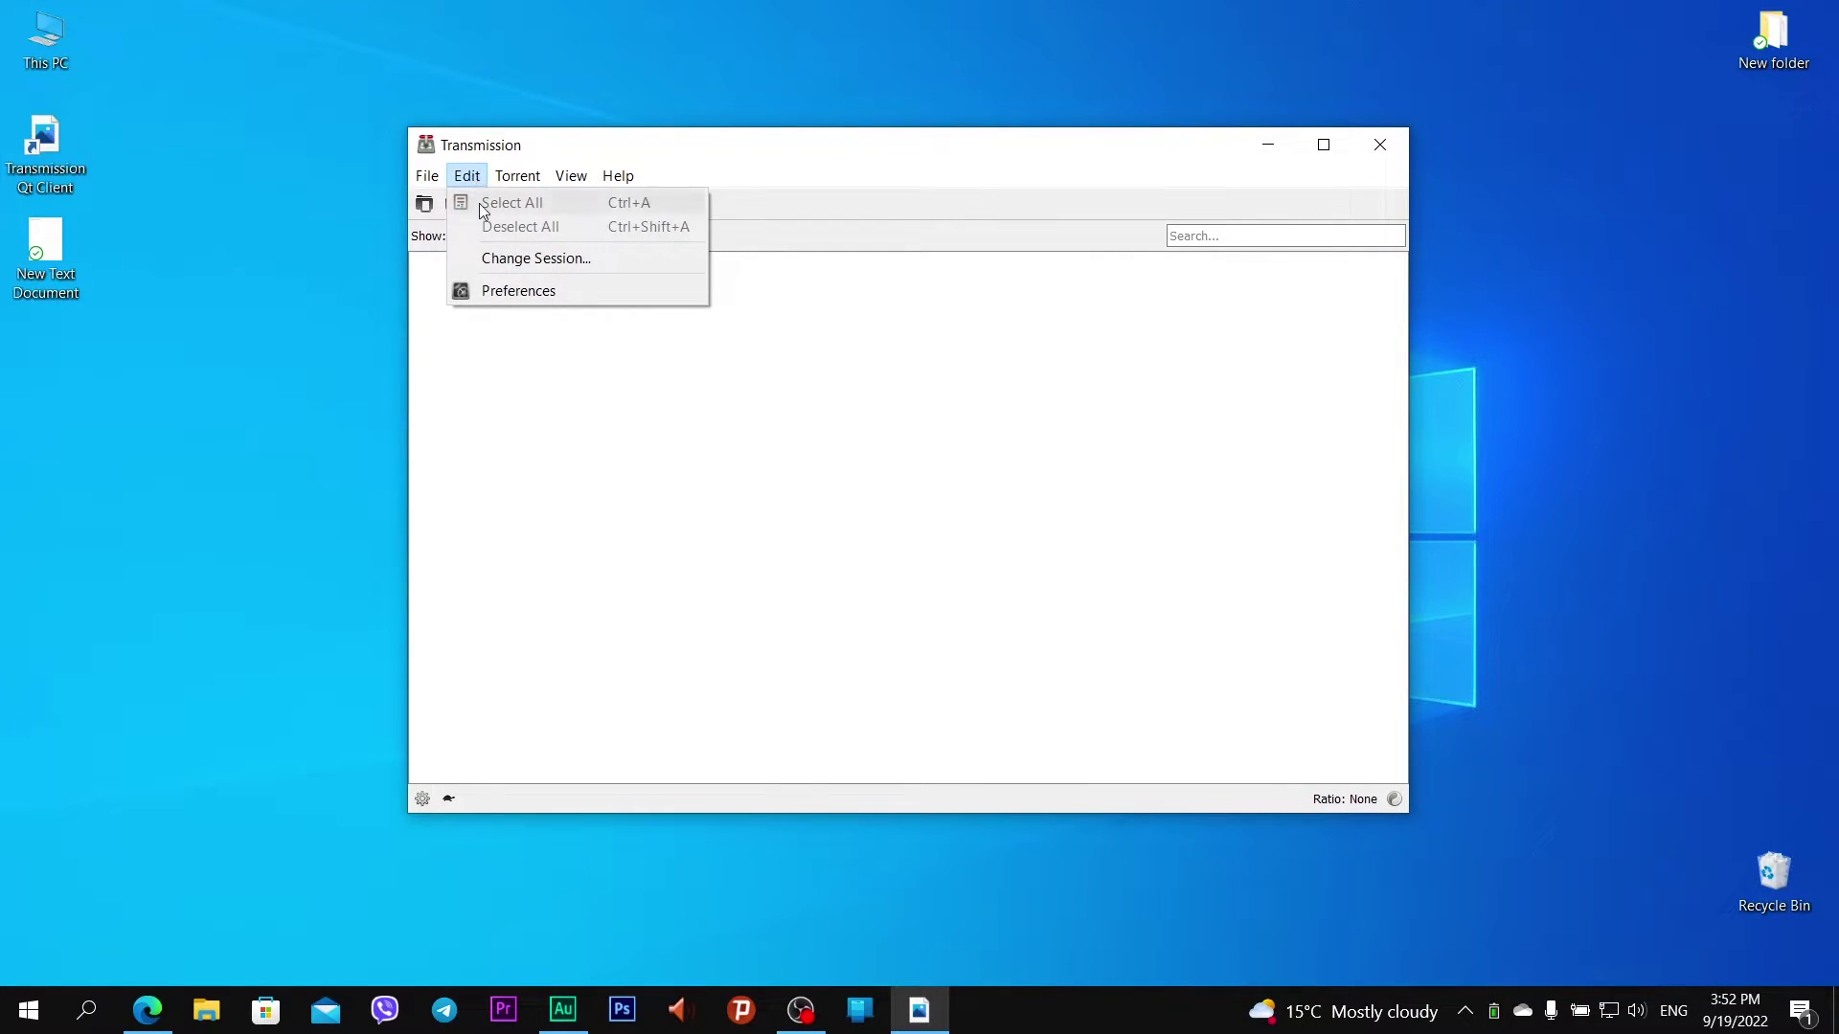
click(499, 300)
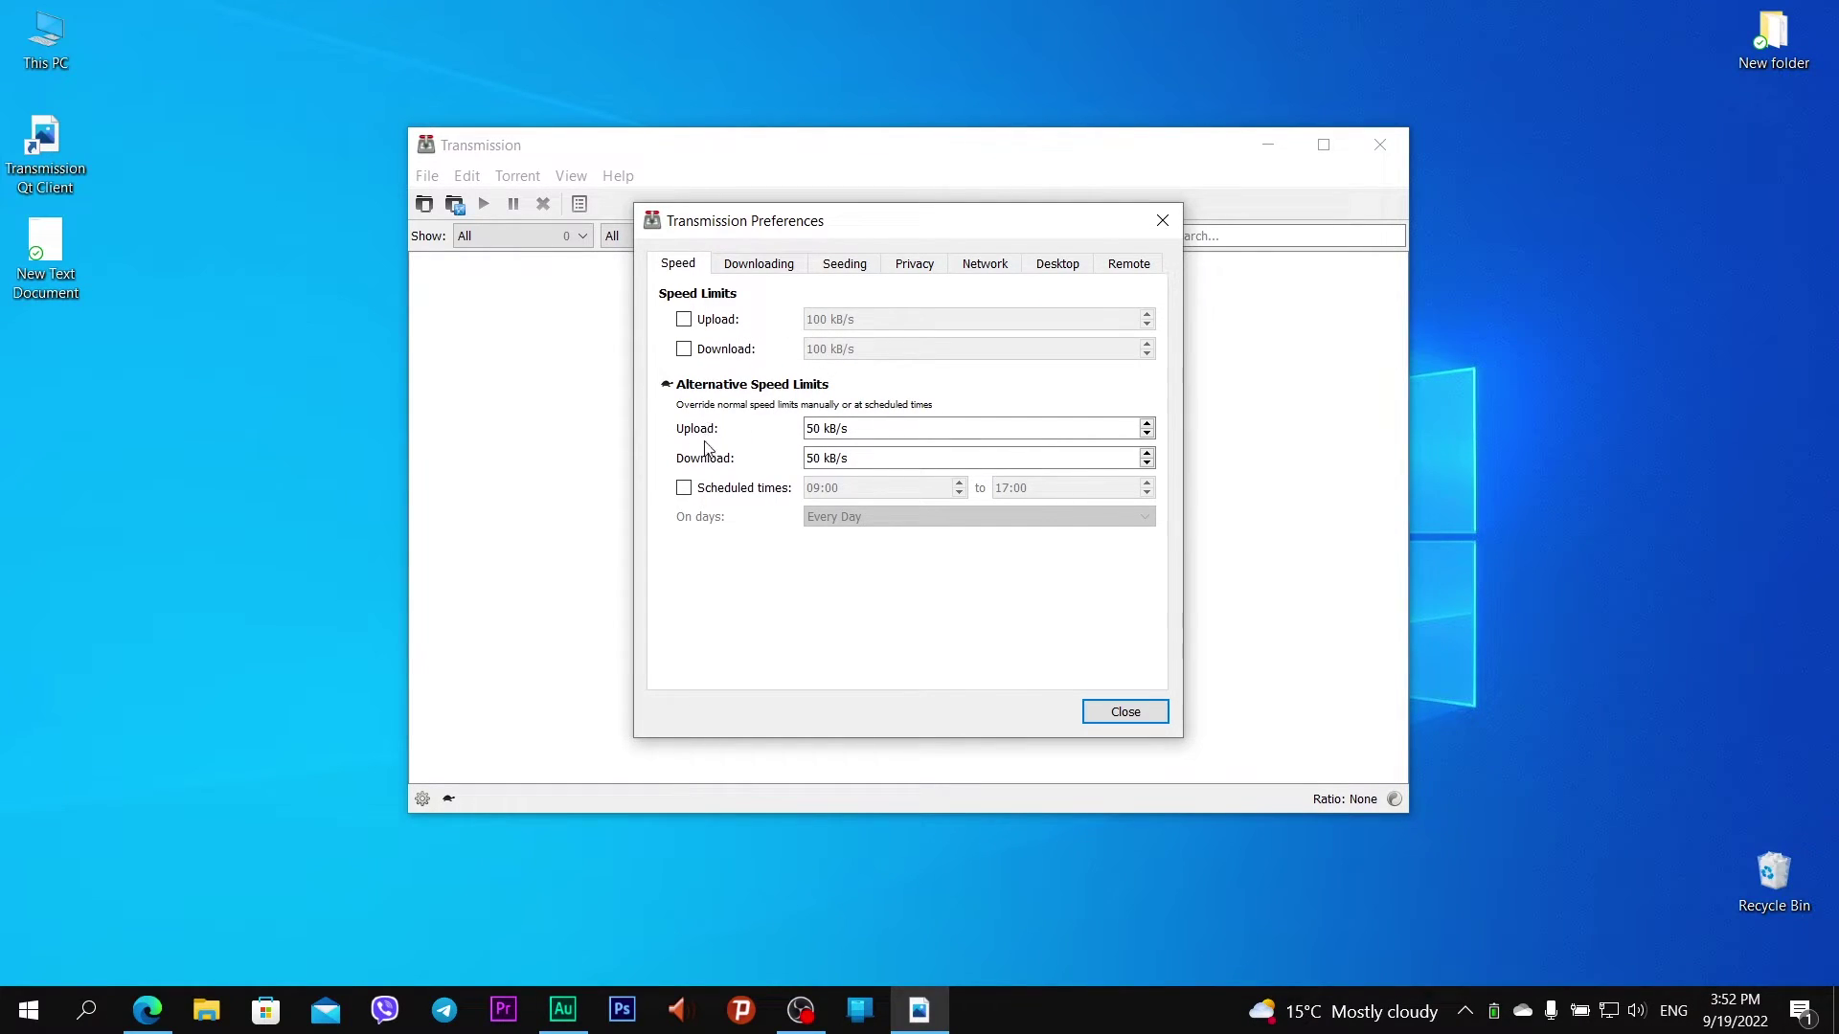
drag(874, 429, 809, 430)
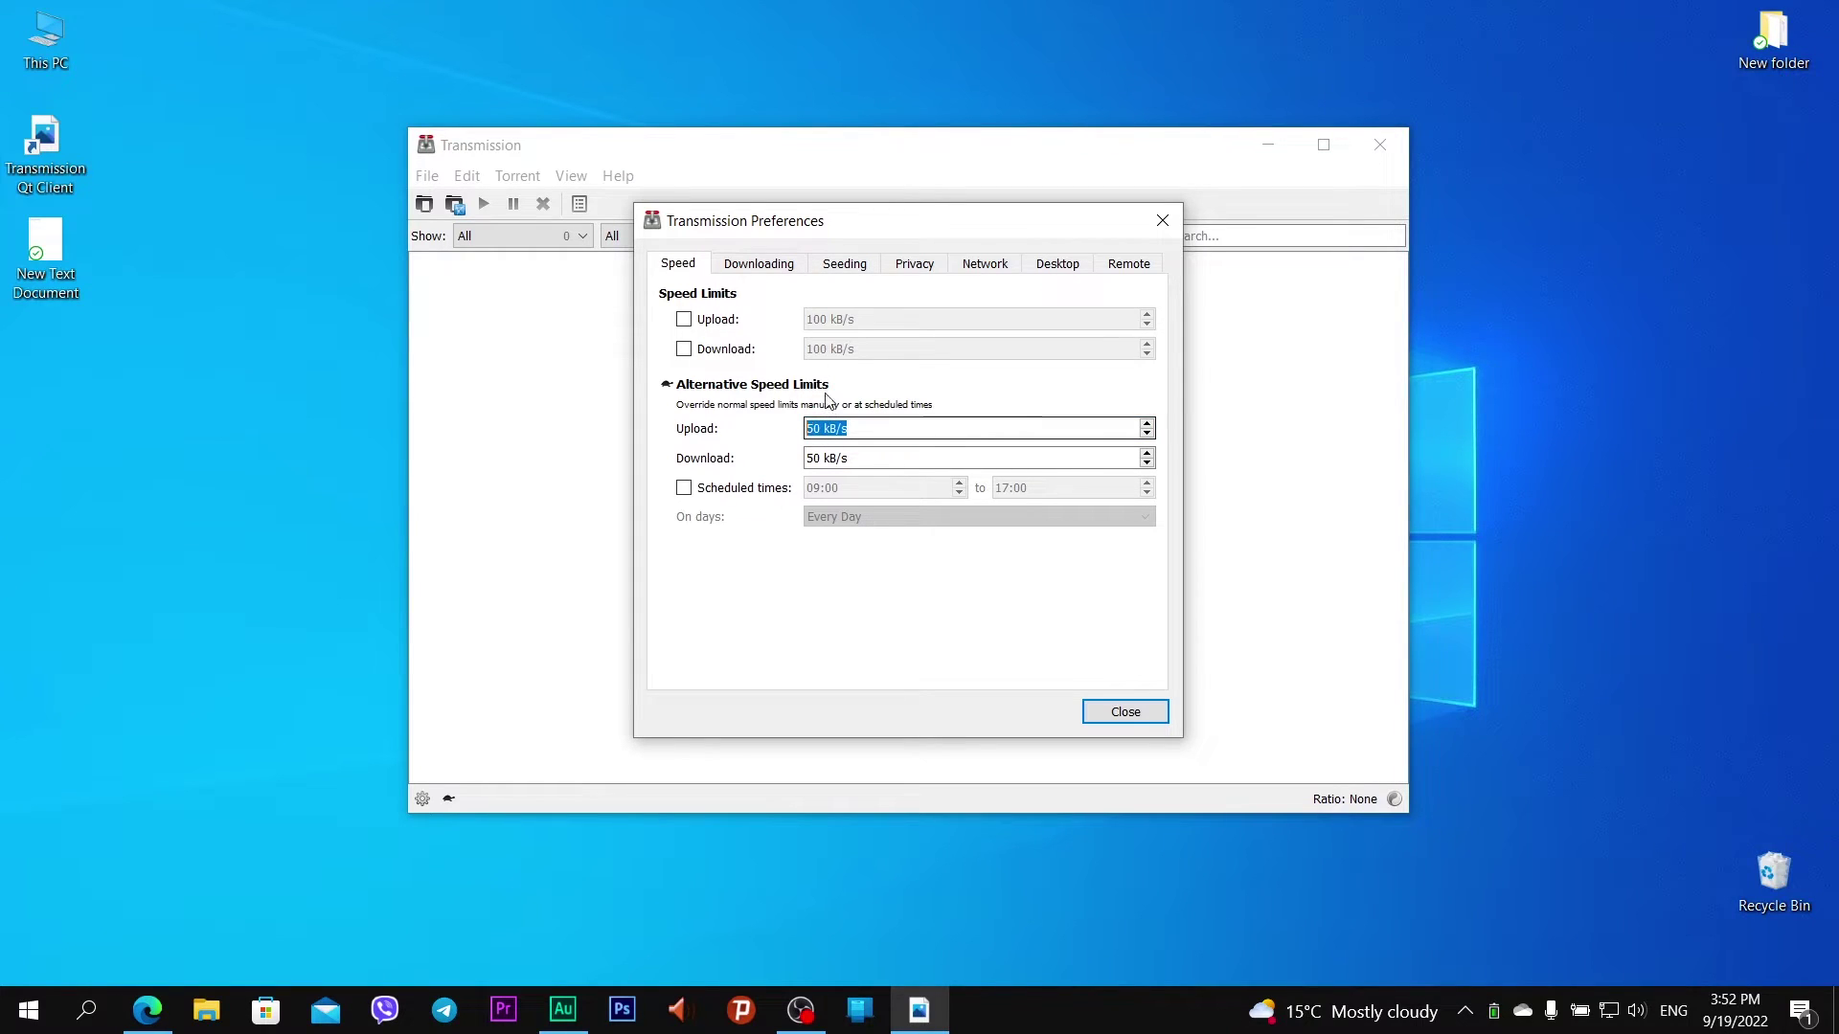
click(781, 264)
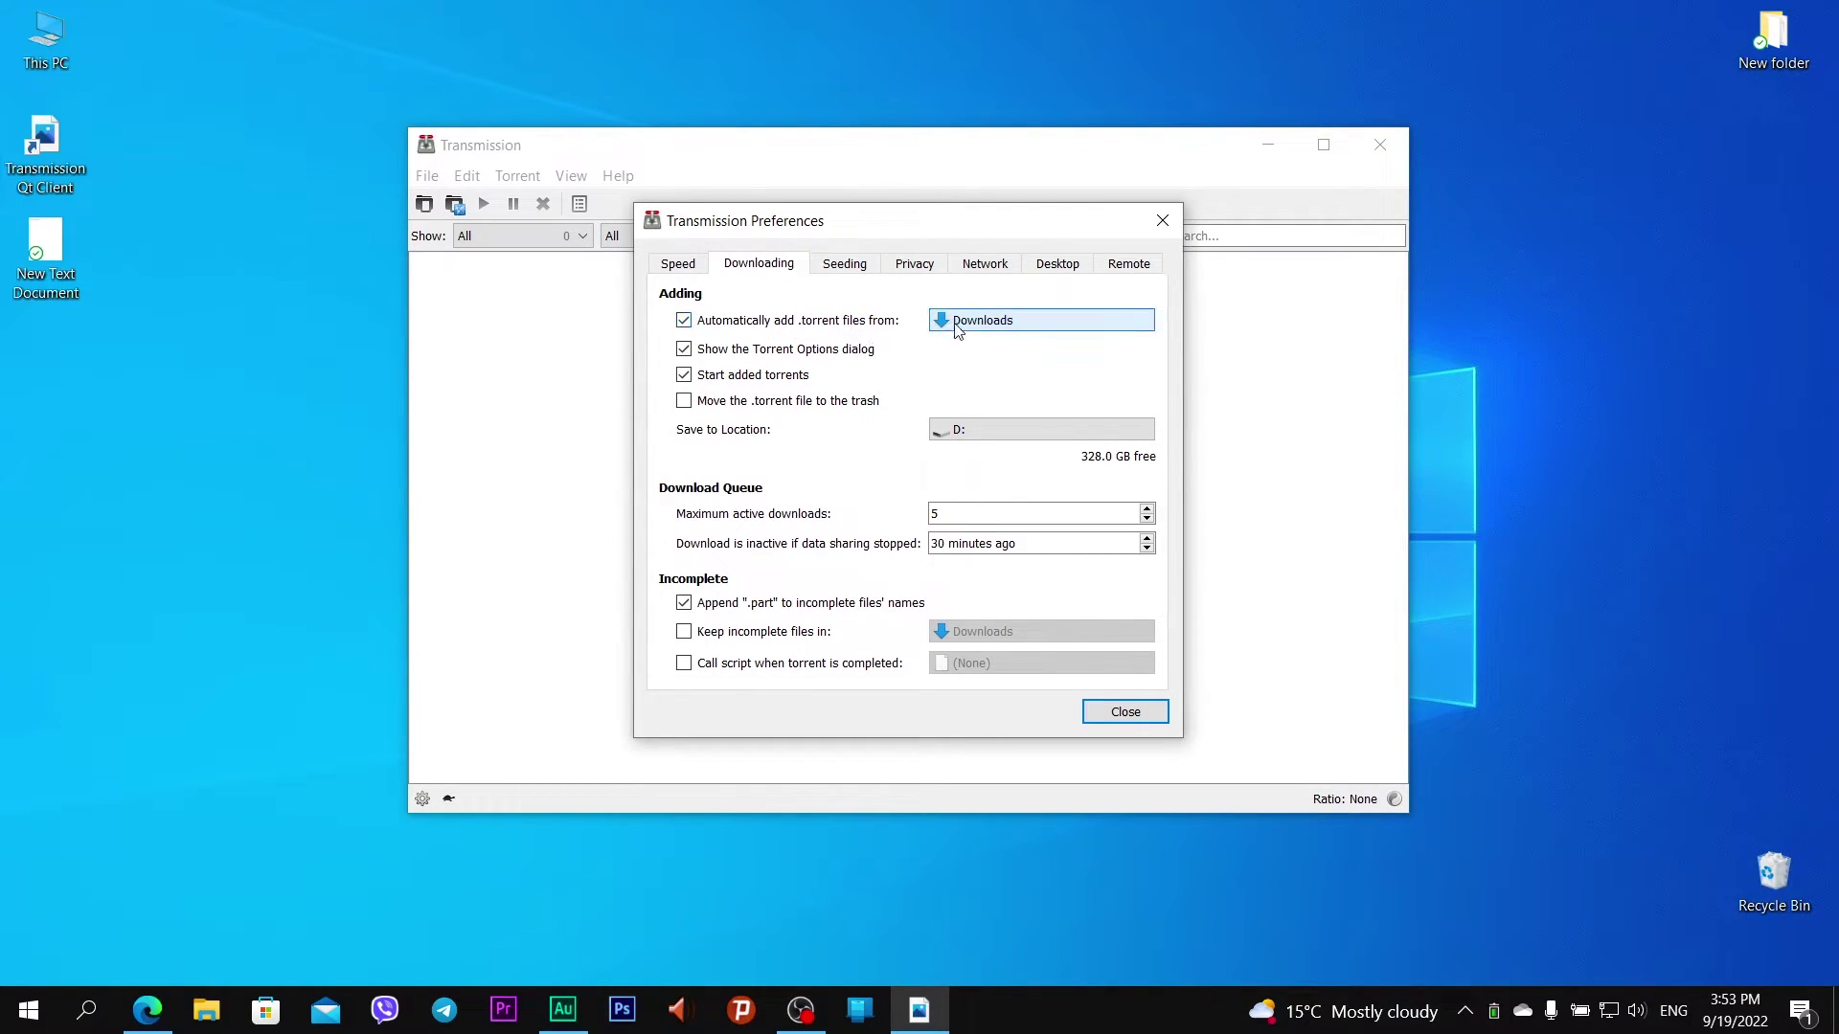
Step: Turn off auto-adding .torrent files and pick Downloads as the save folder
click(684, 321)
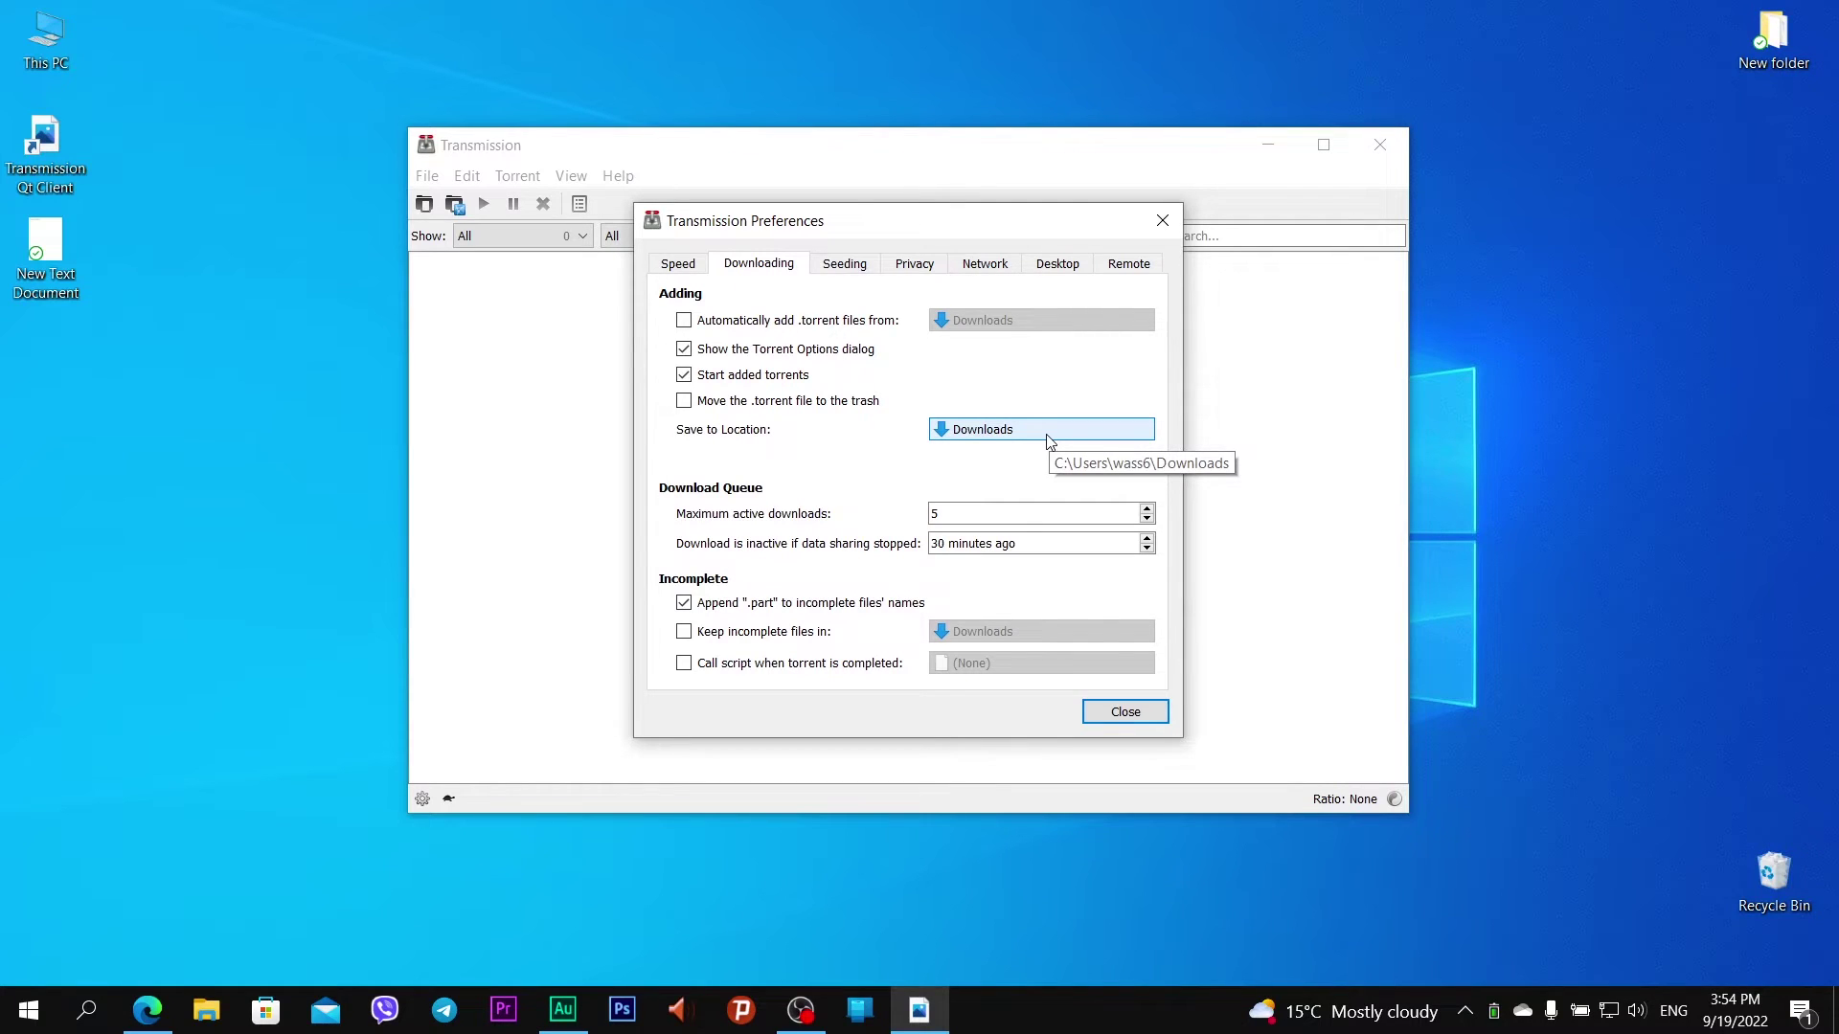
click(1049, 442)
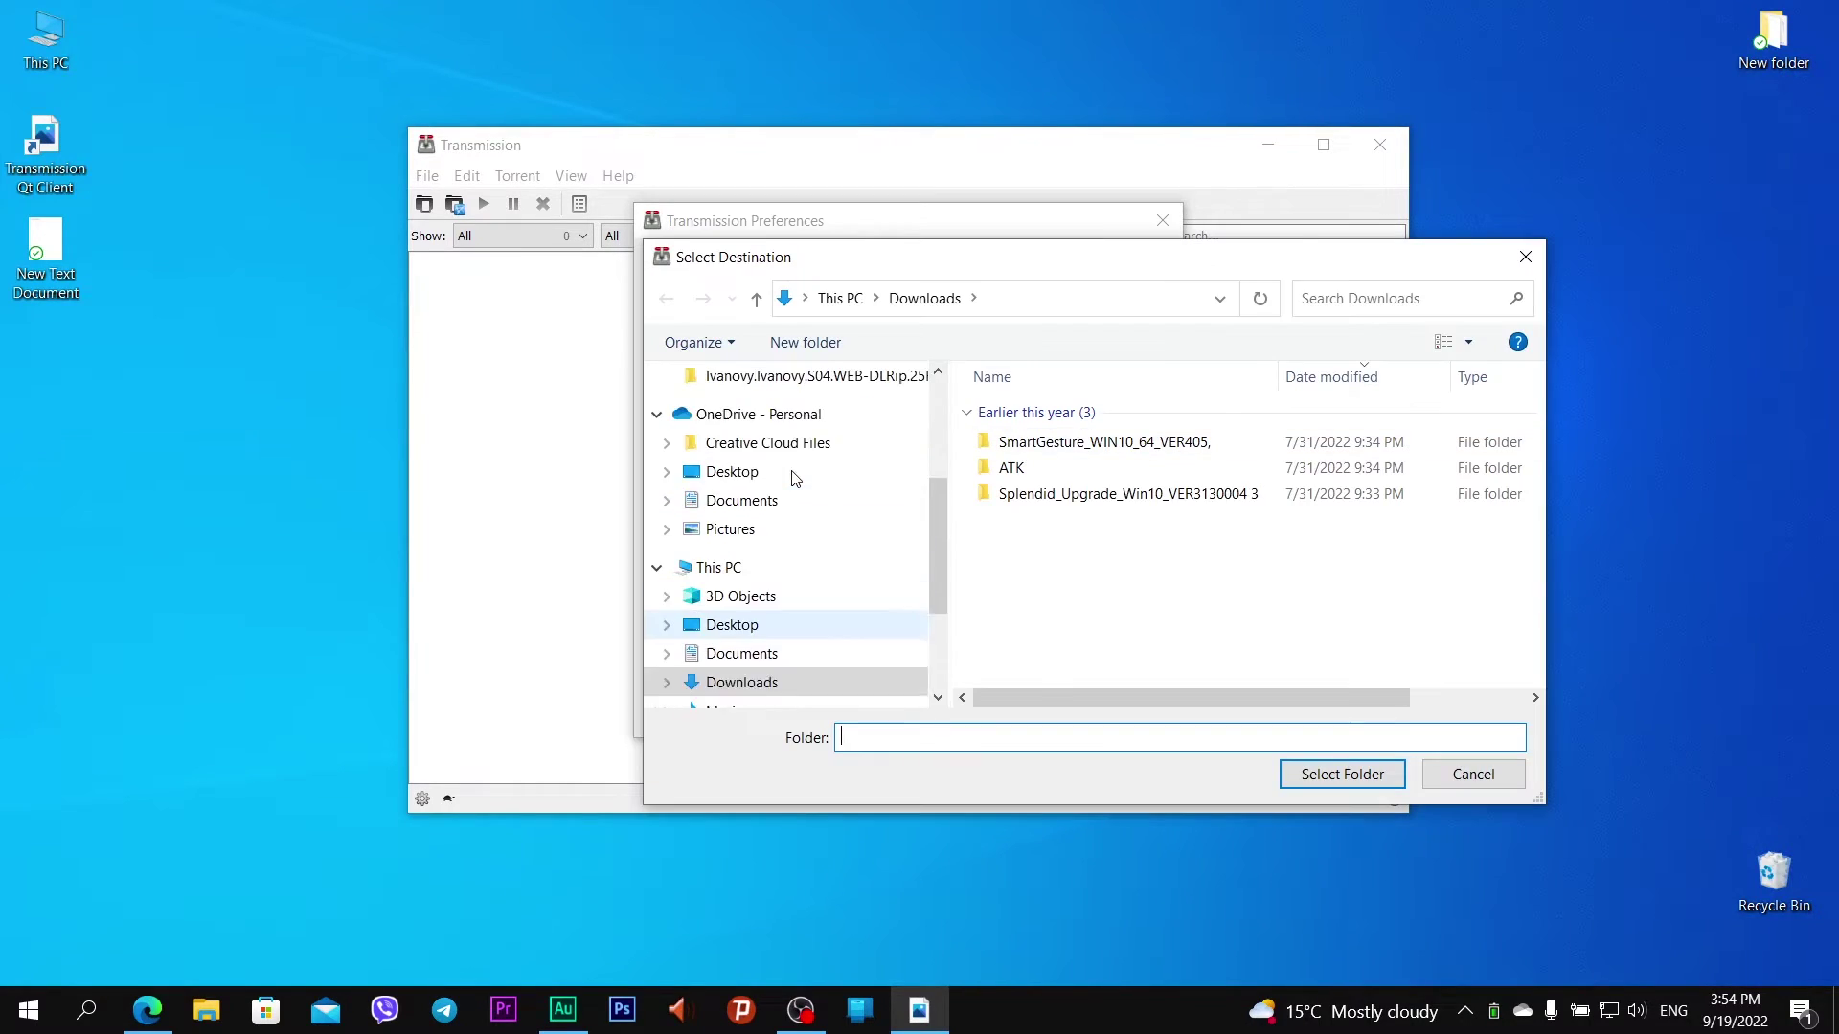
scroll(795, 474, up, 2)
scroll(803, 463, up, 1)
click(808, 463)
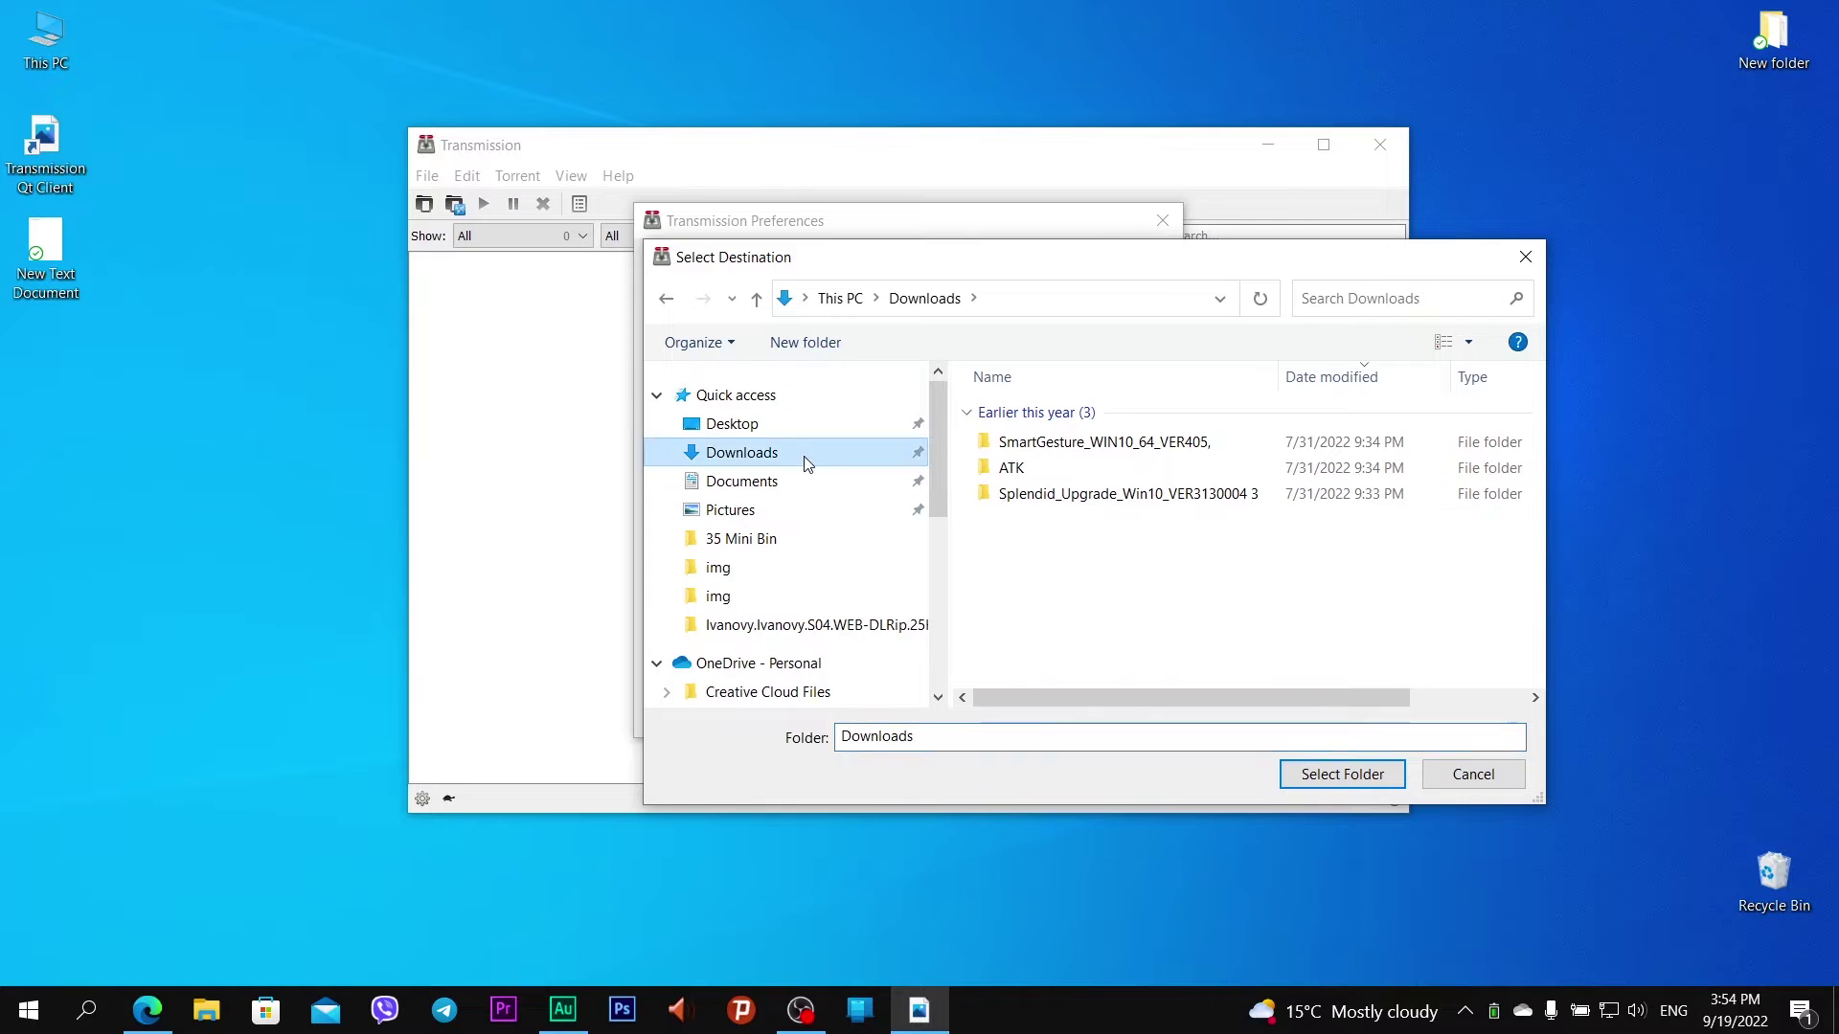
key(Return)
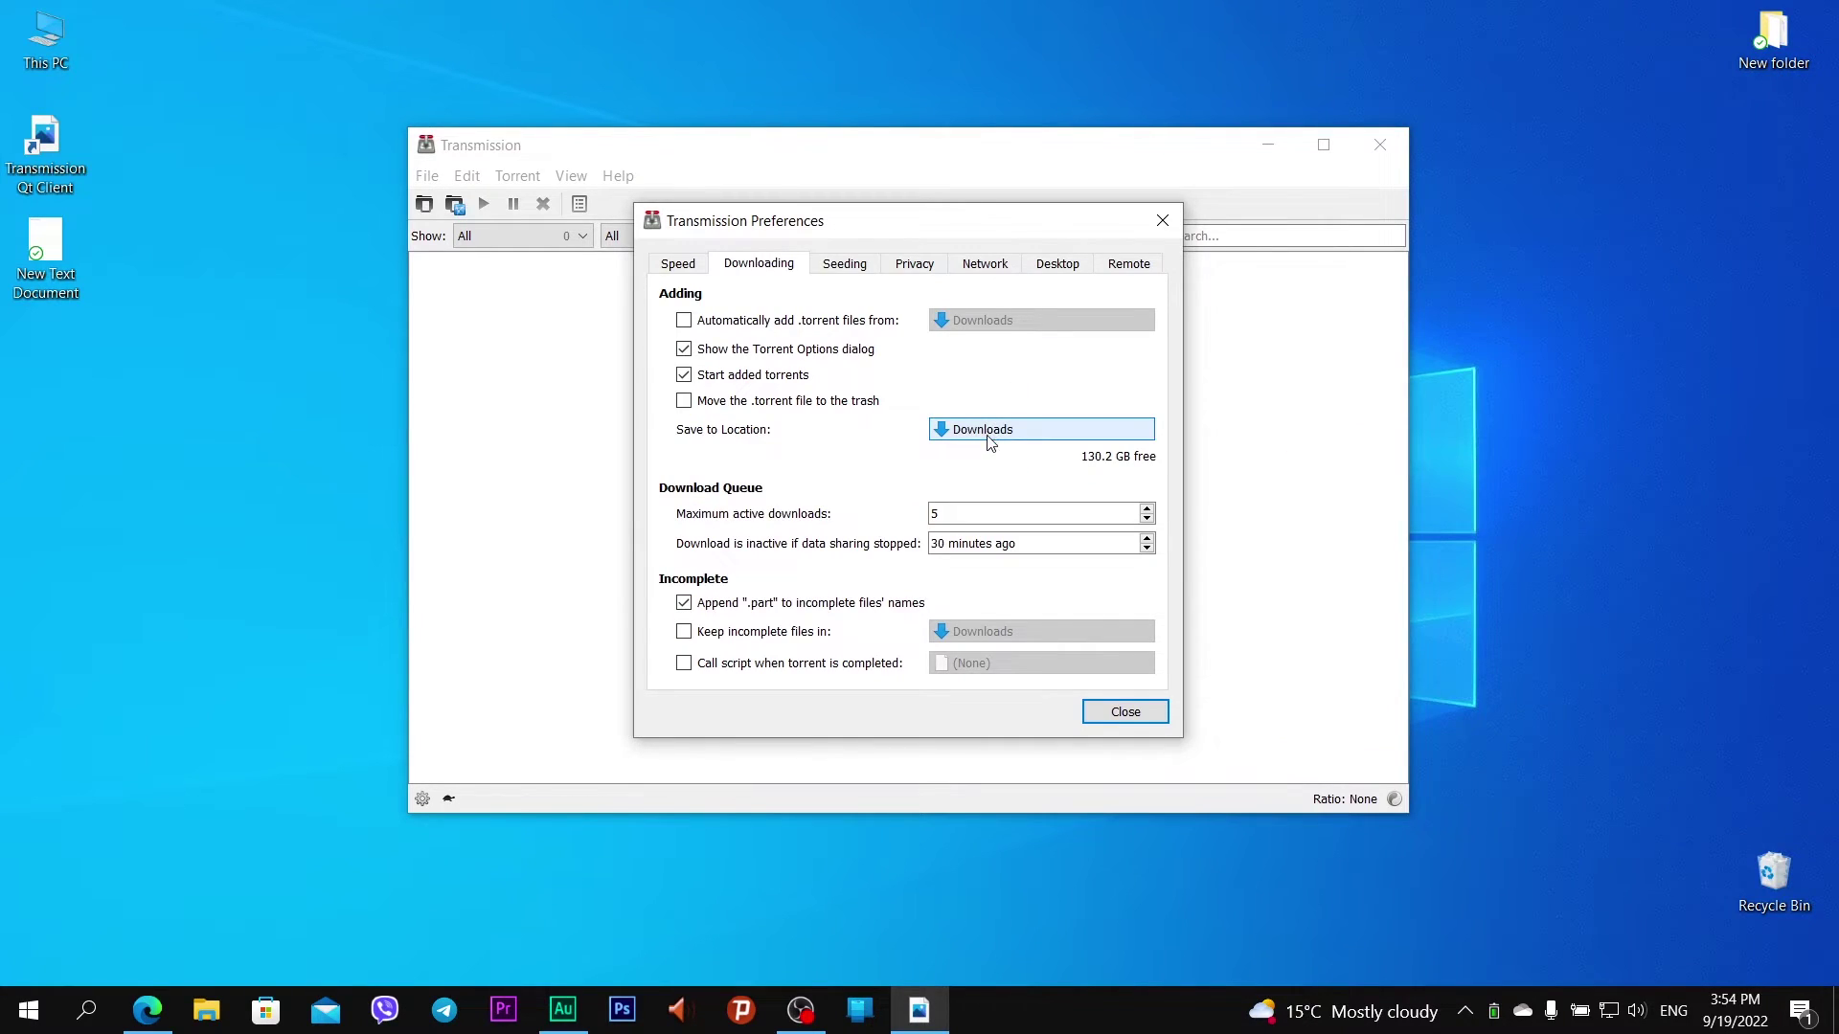
Step: Change the save location to Local Disk (D:), showing 328 GB free
click(1042, 433)
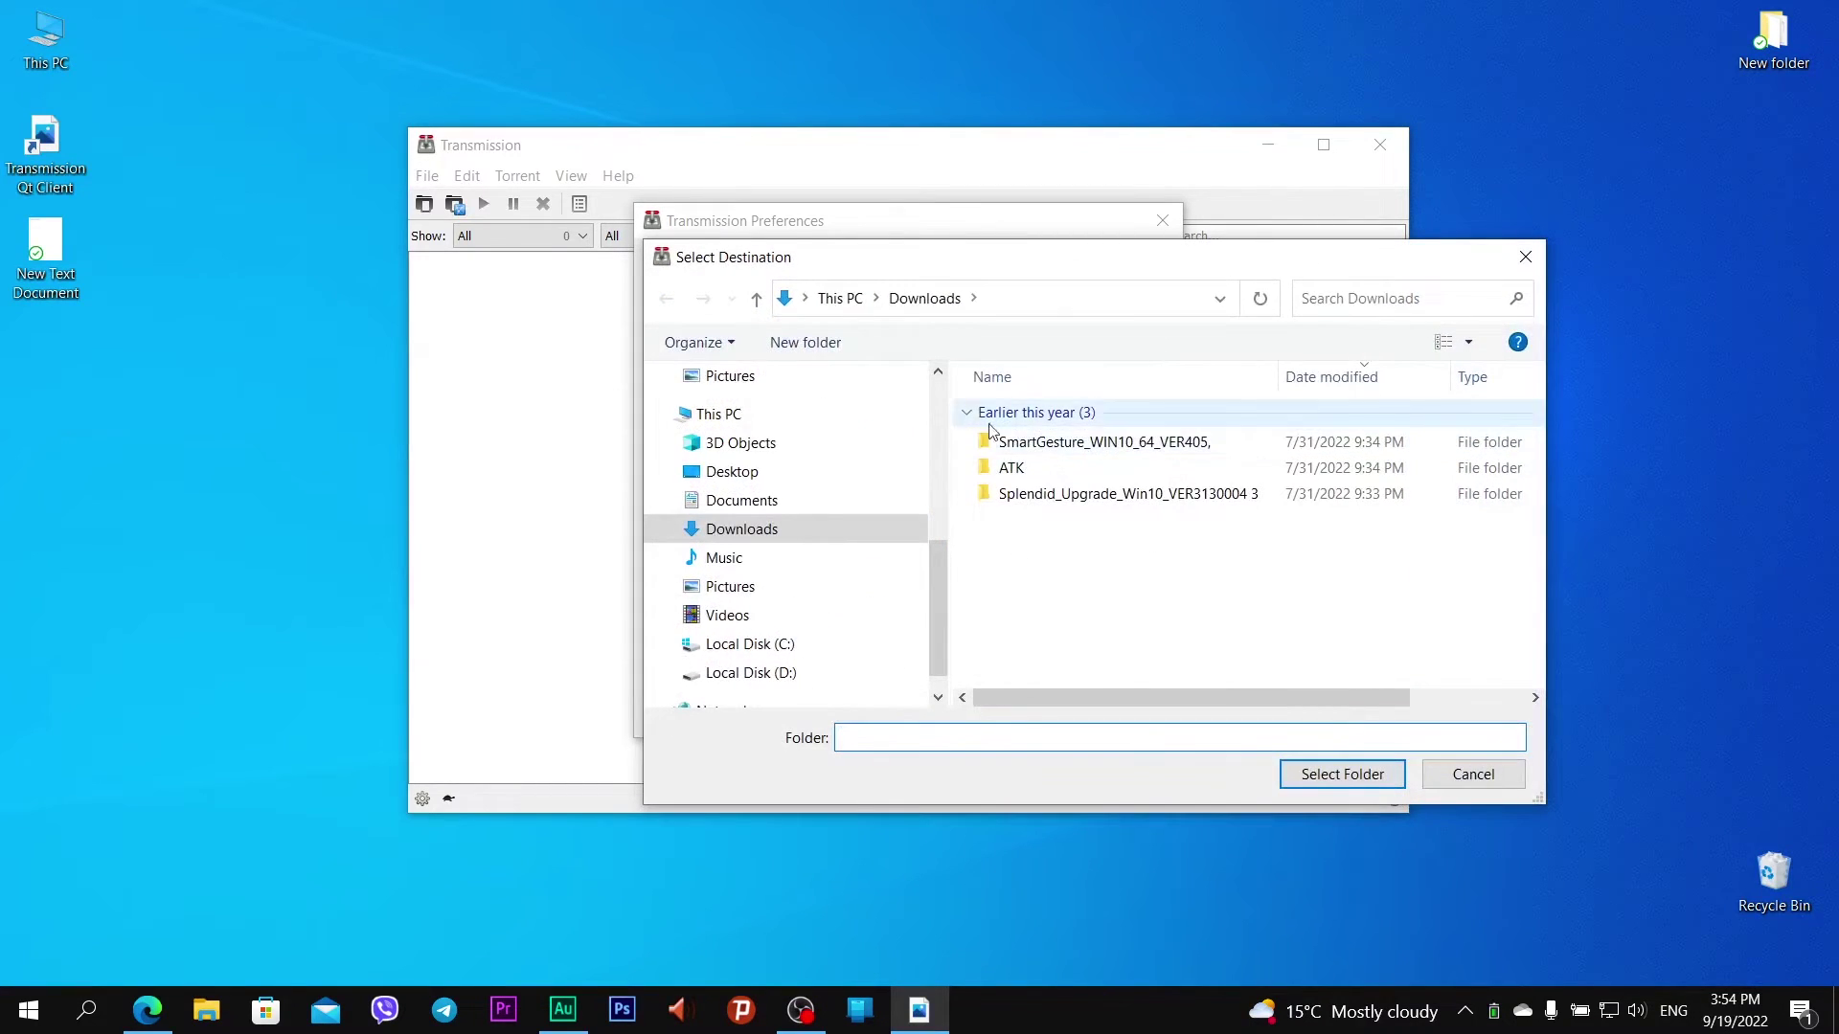
click(846, 300)
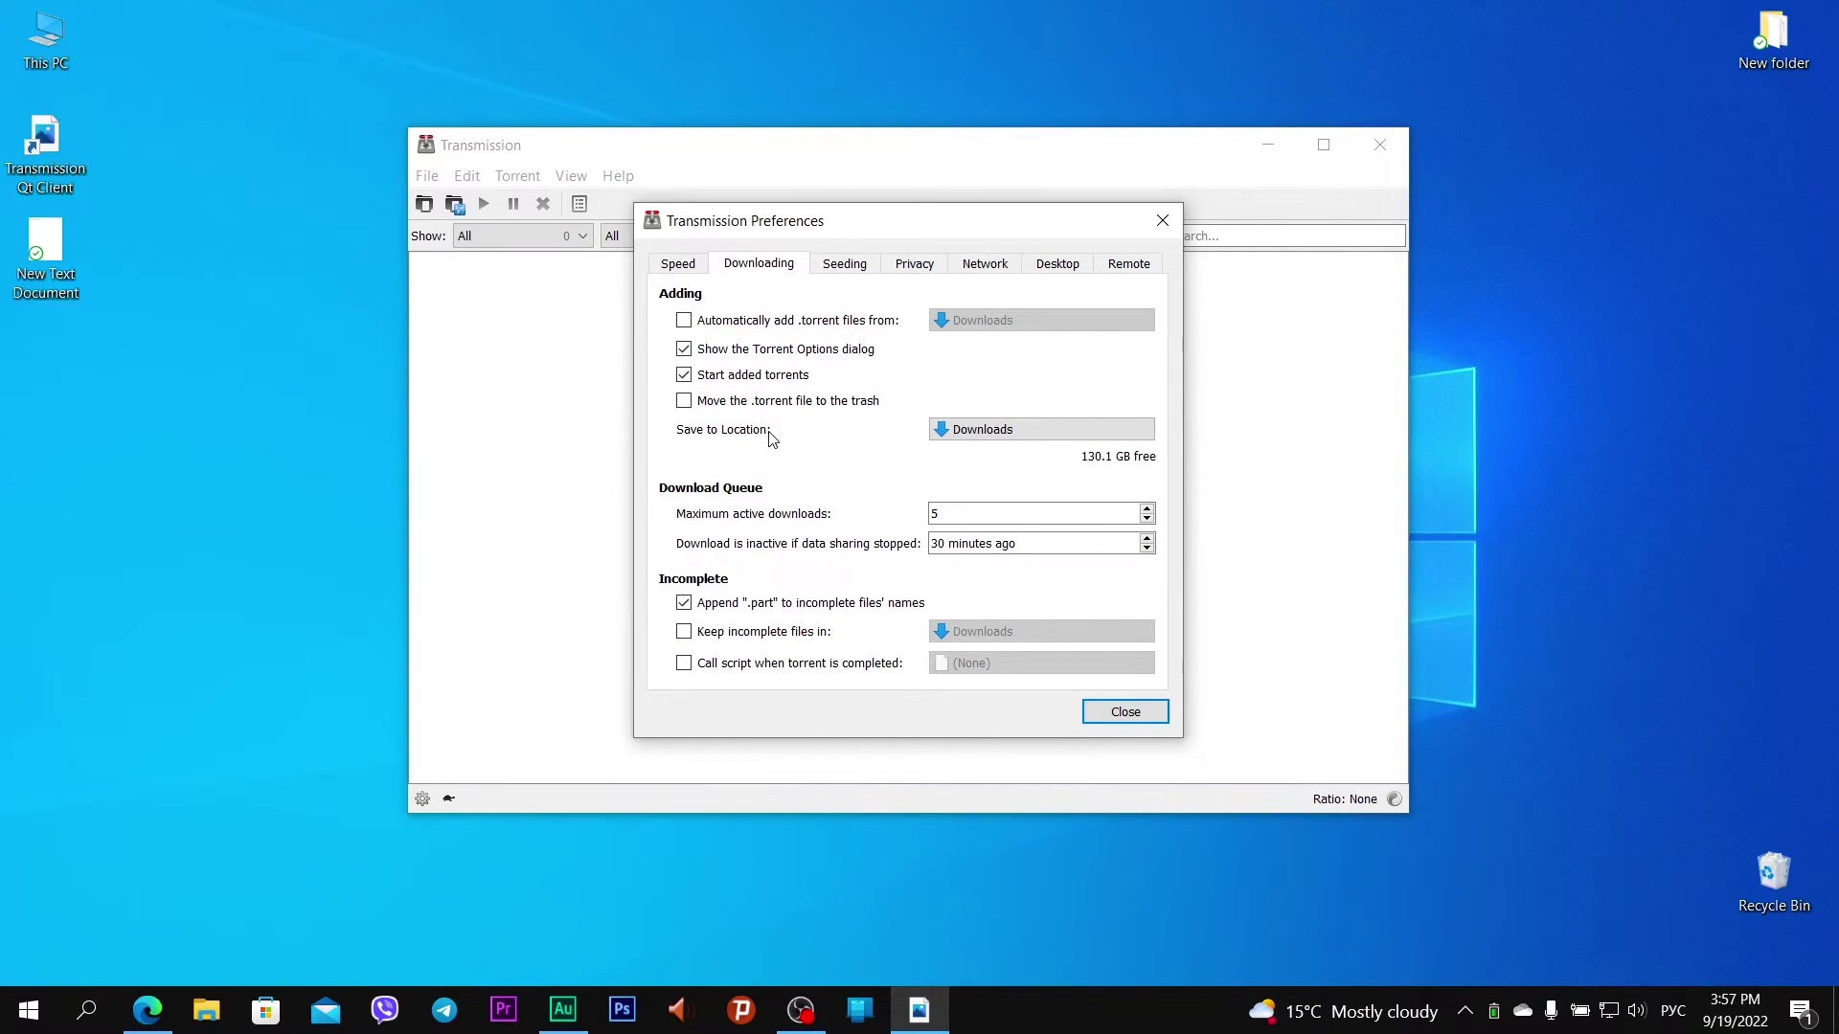
click(1025, 438)
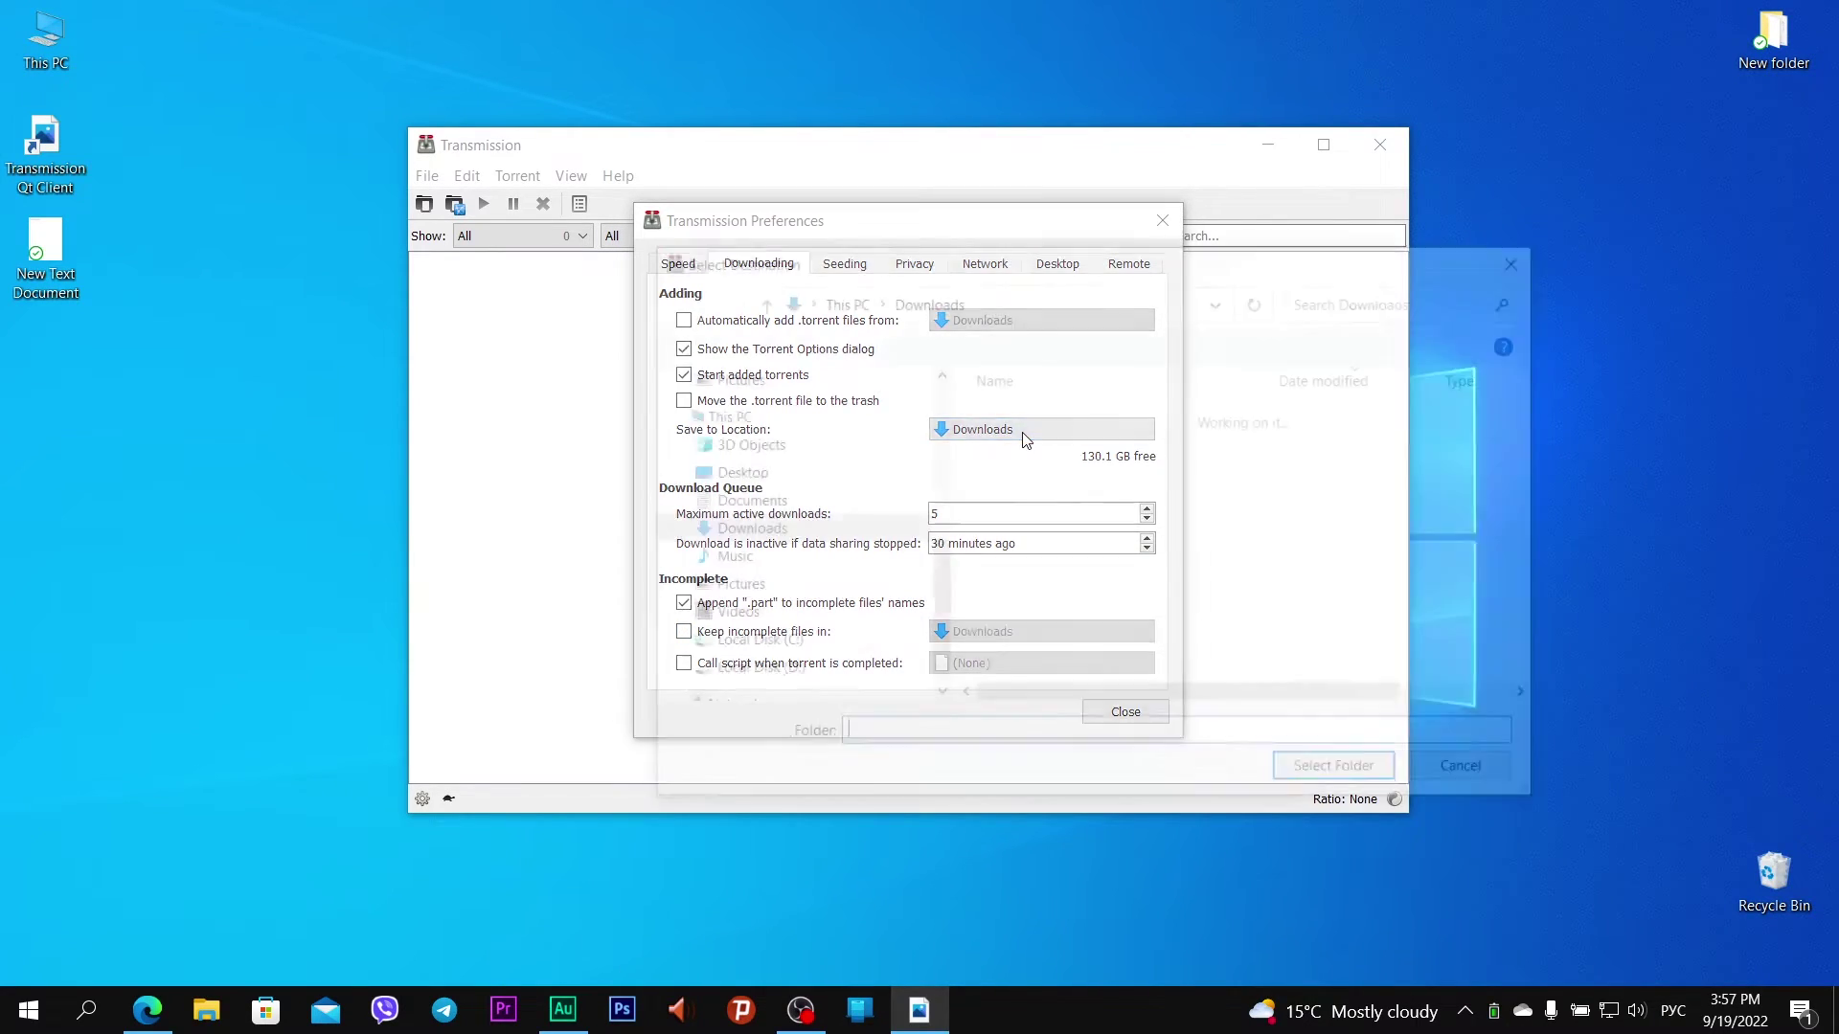
scroll(807, 446, up, 2)
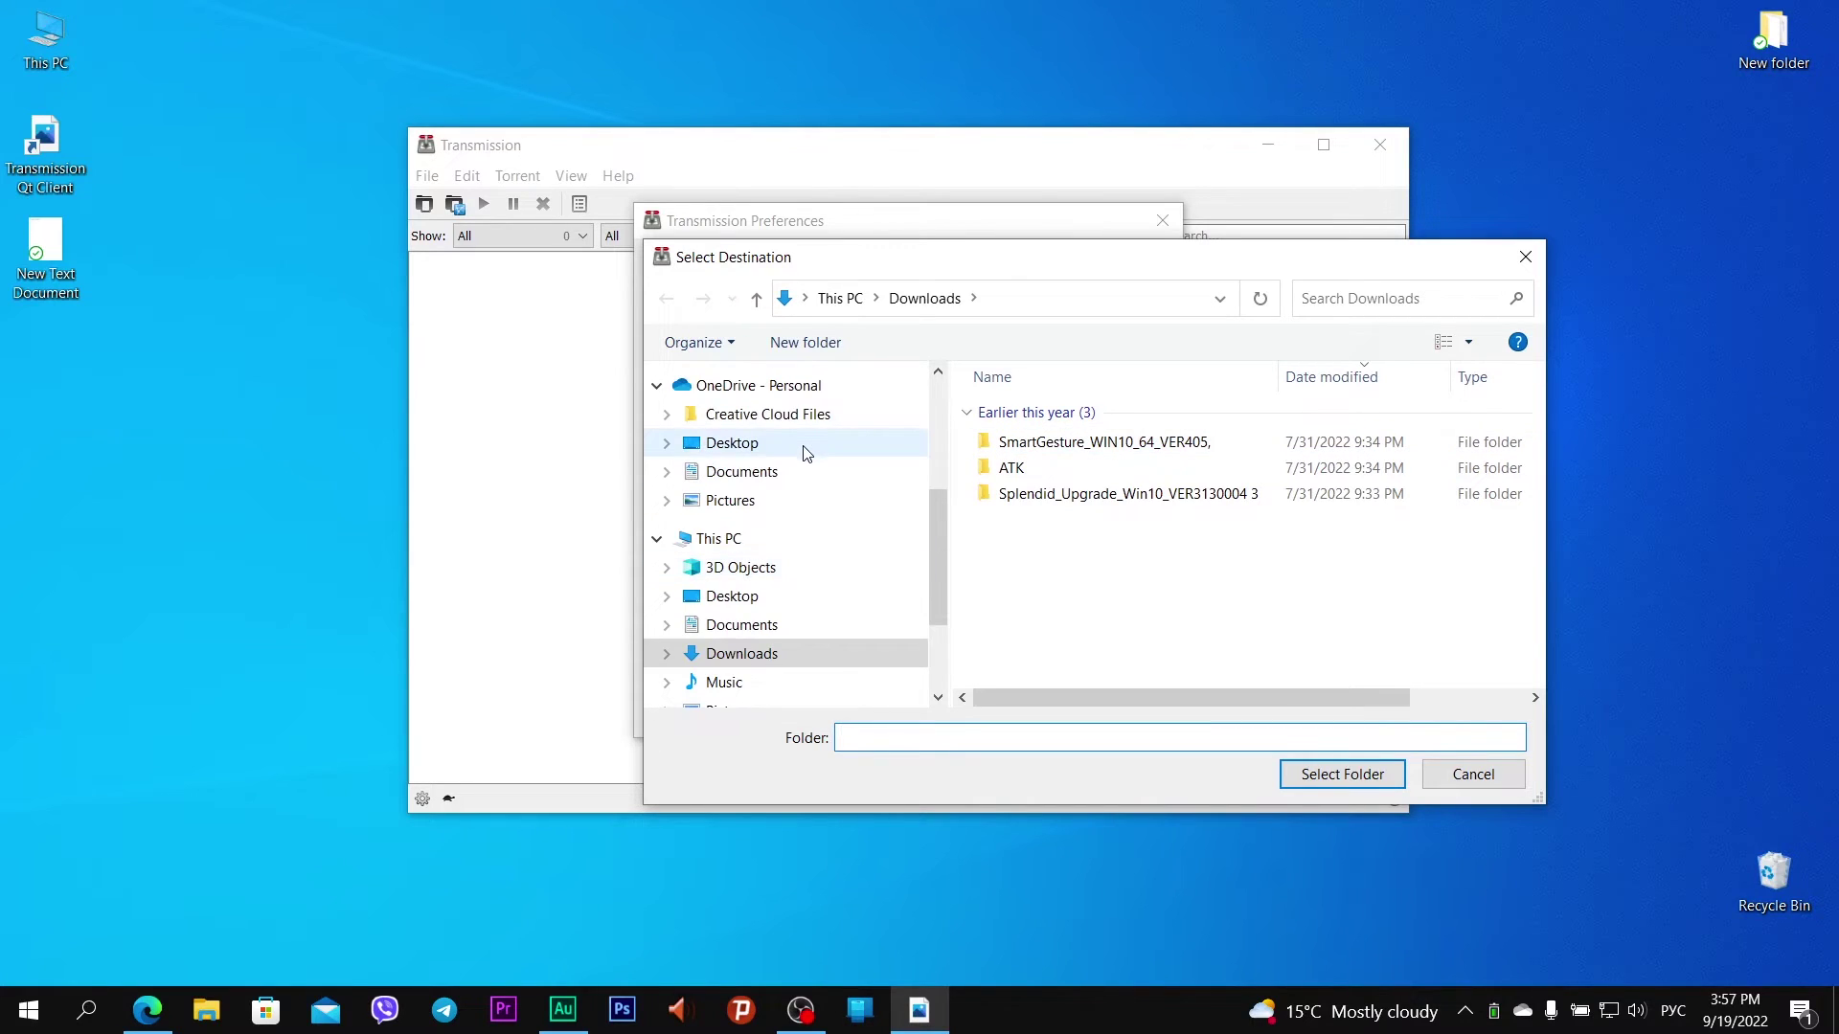
scroll(805, 460, down, 3)
click(781, 648)
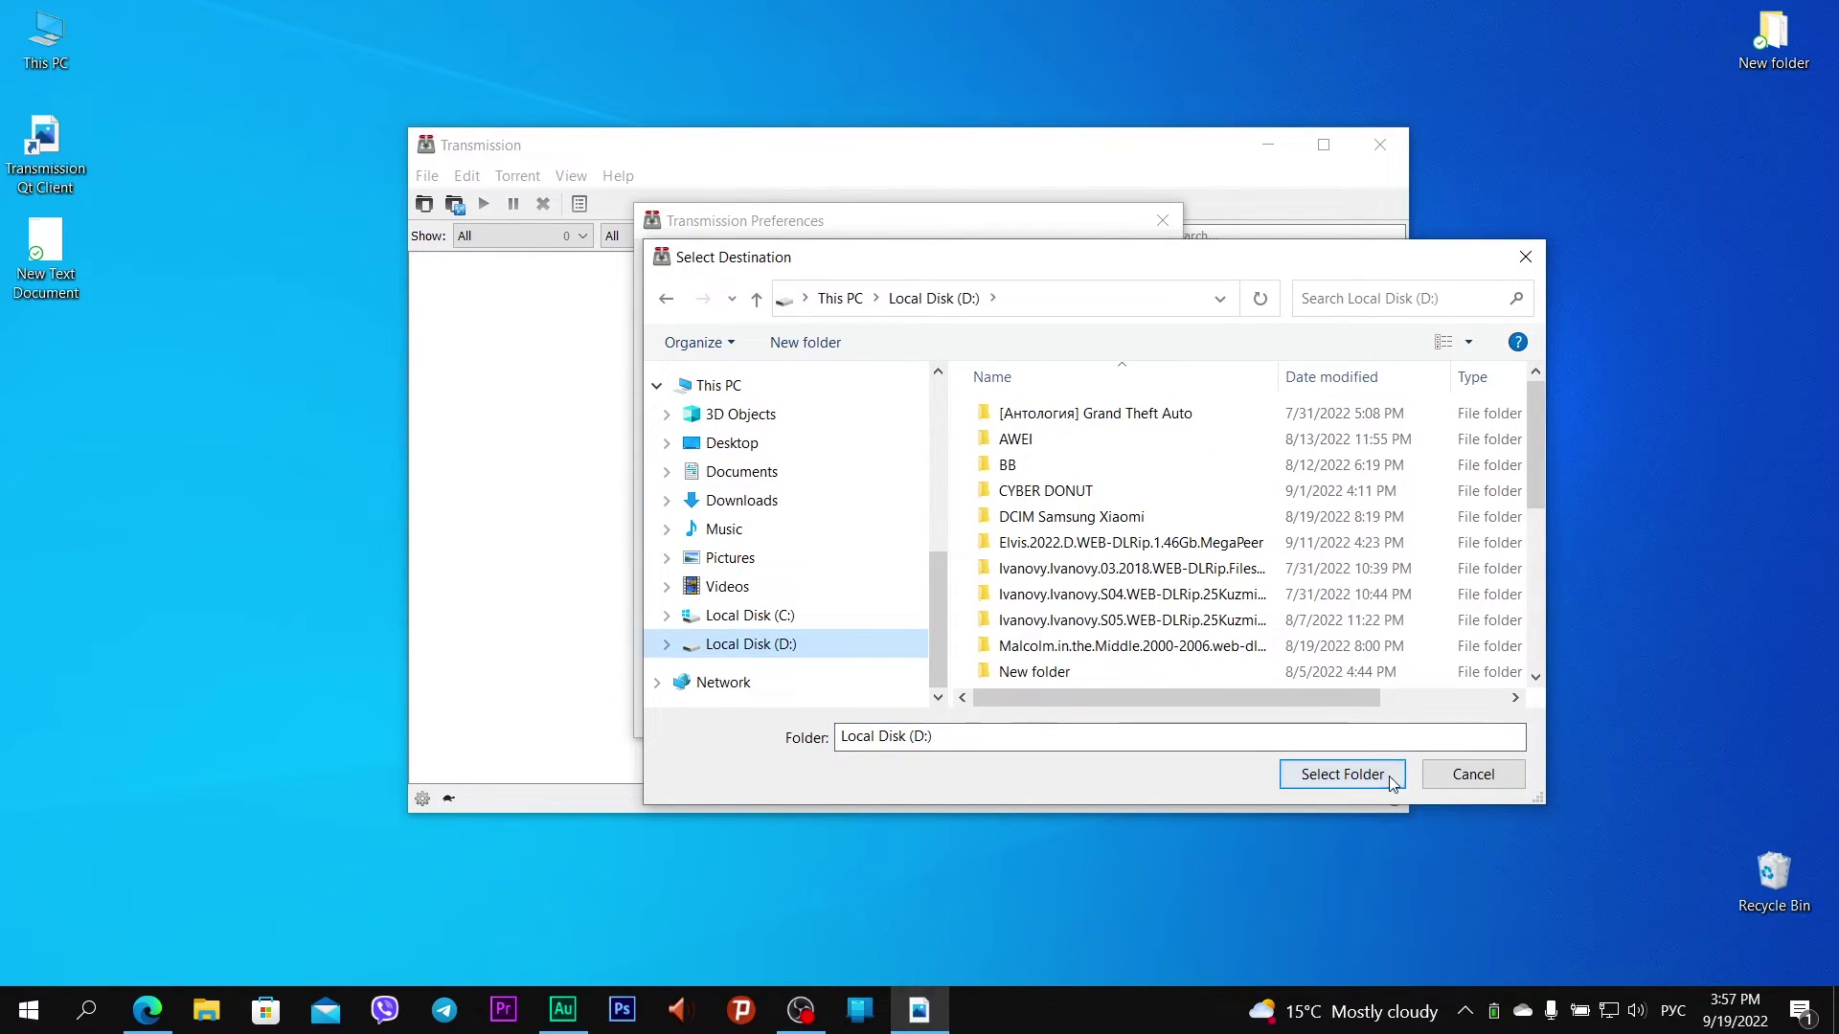
click(1393, 774)
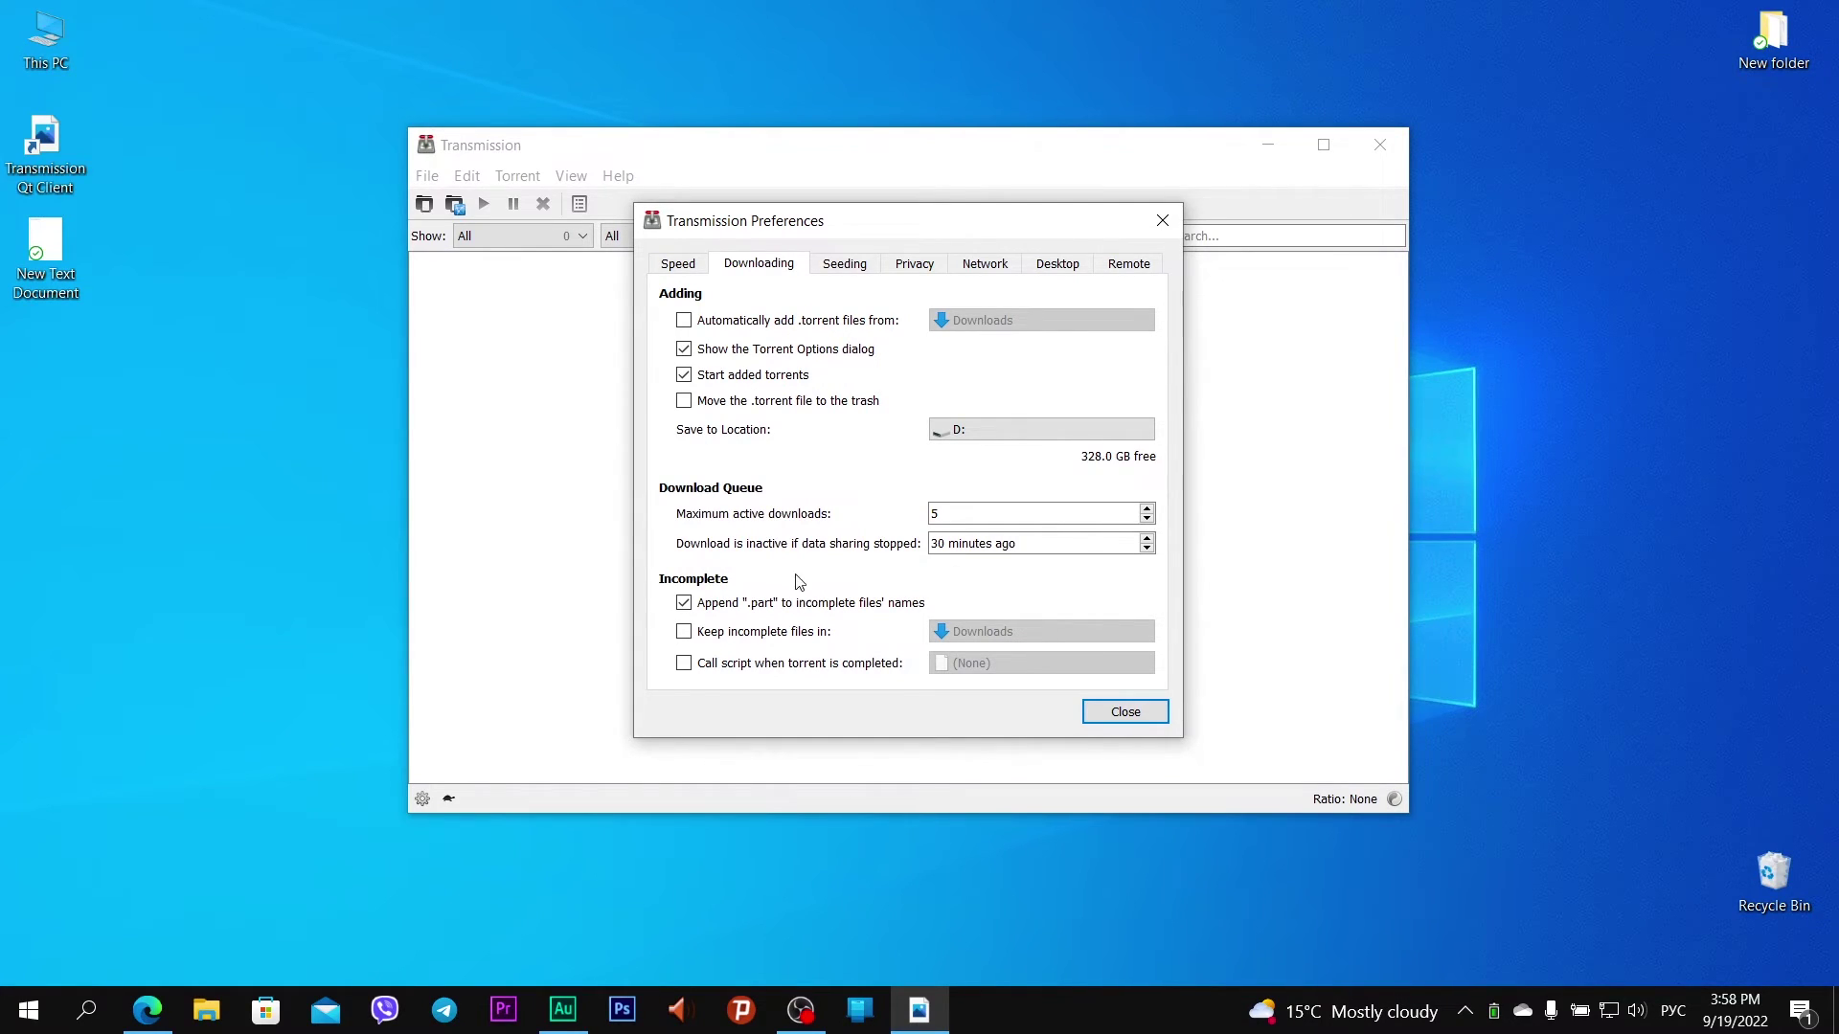
Step: Keep incomplete files in a folder on Local Disk (D:)
click(684, 632)
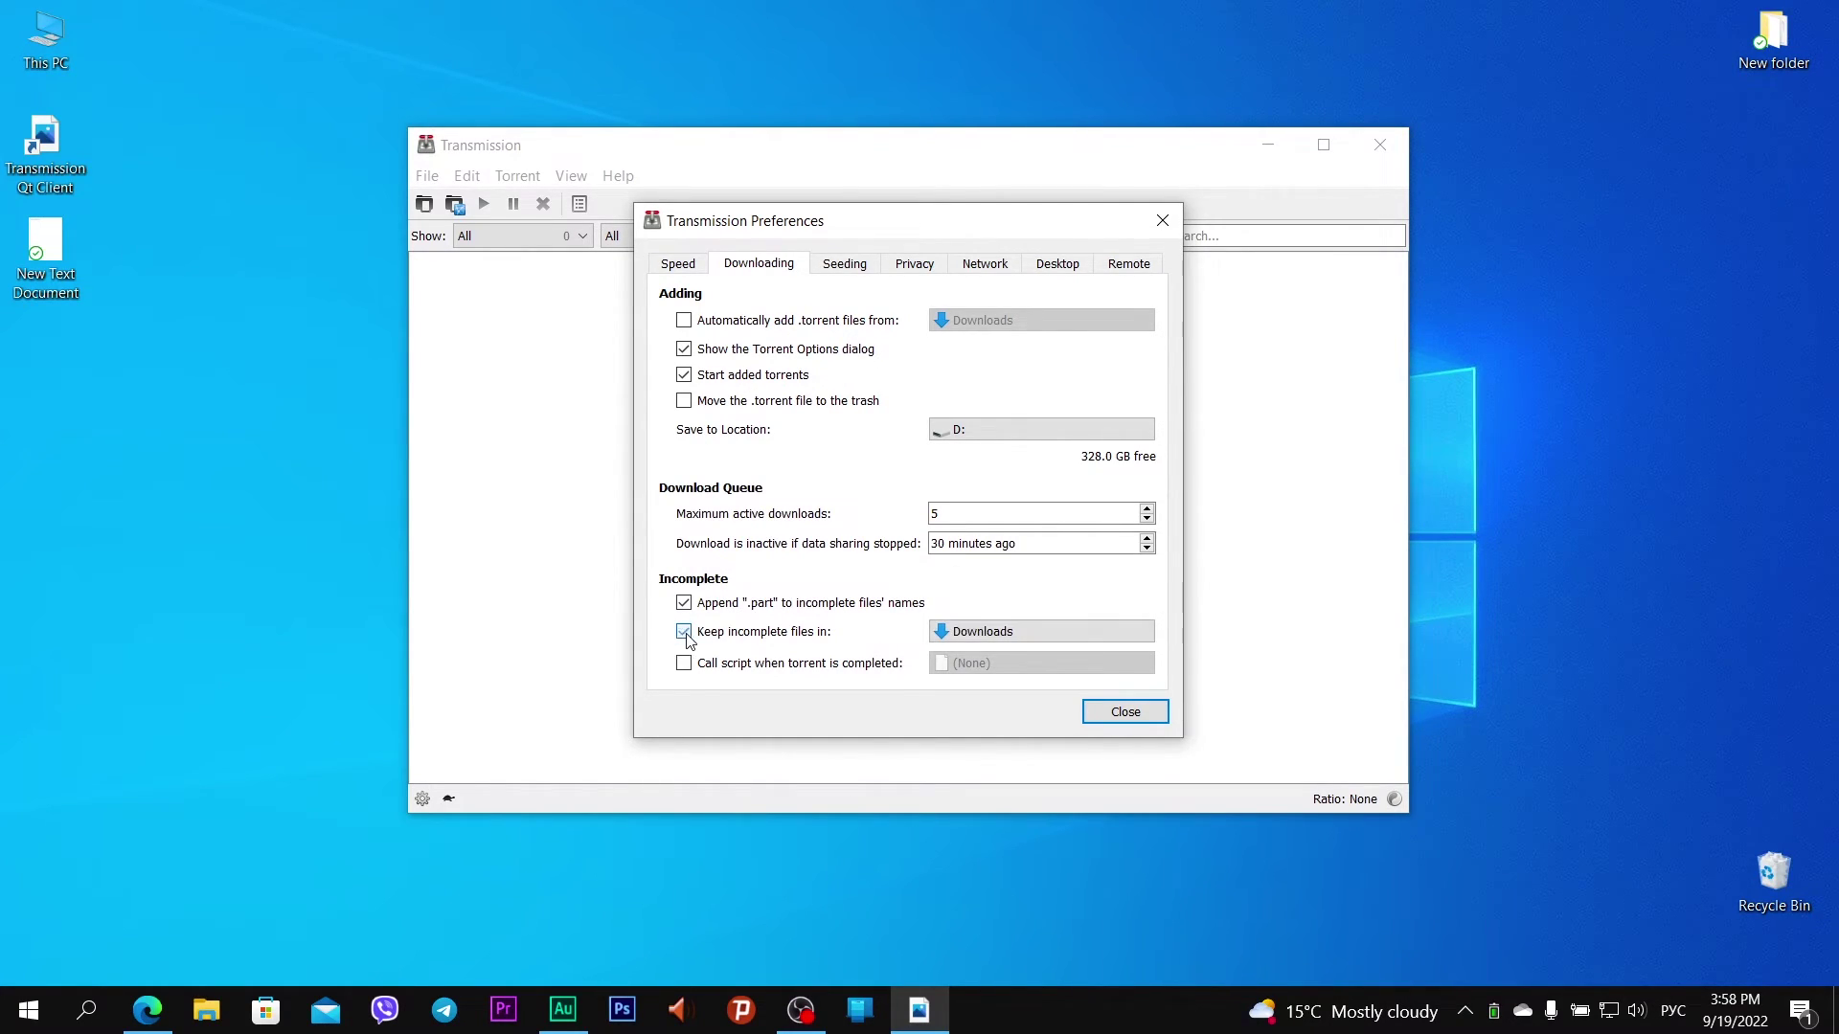
click(1122, 633)
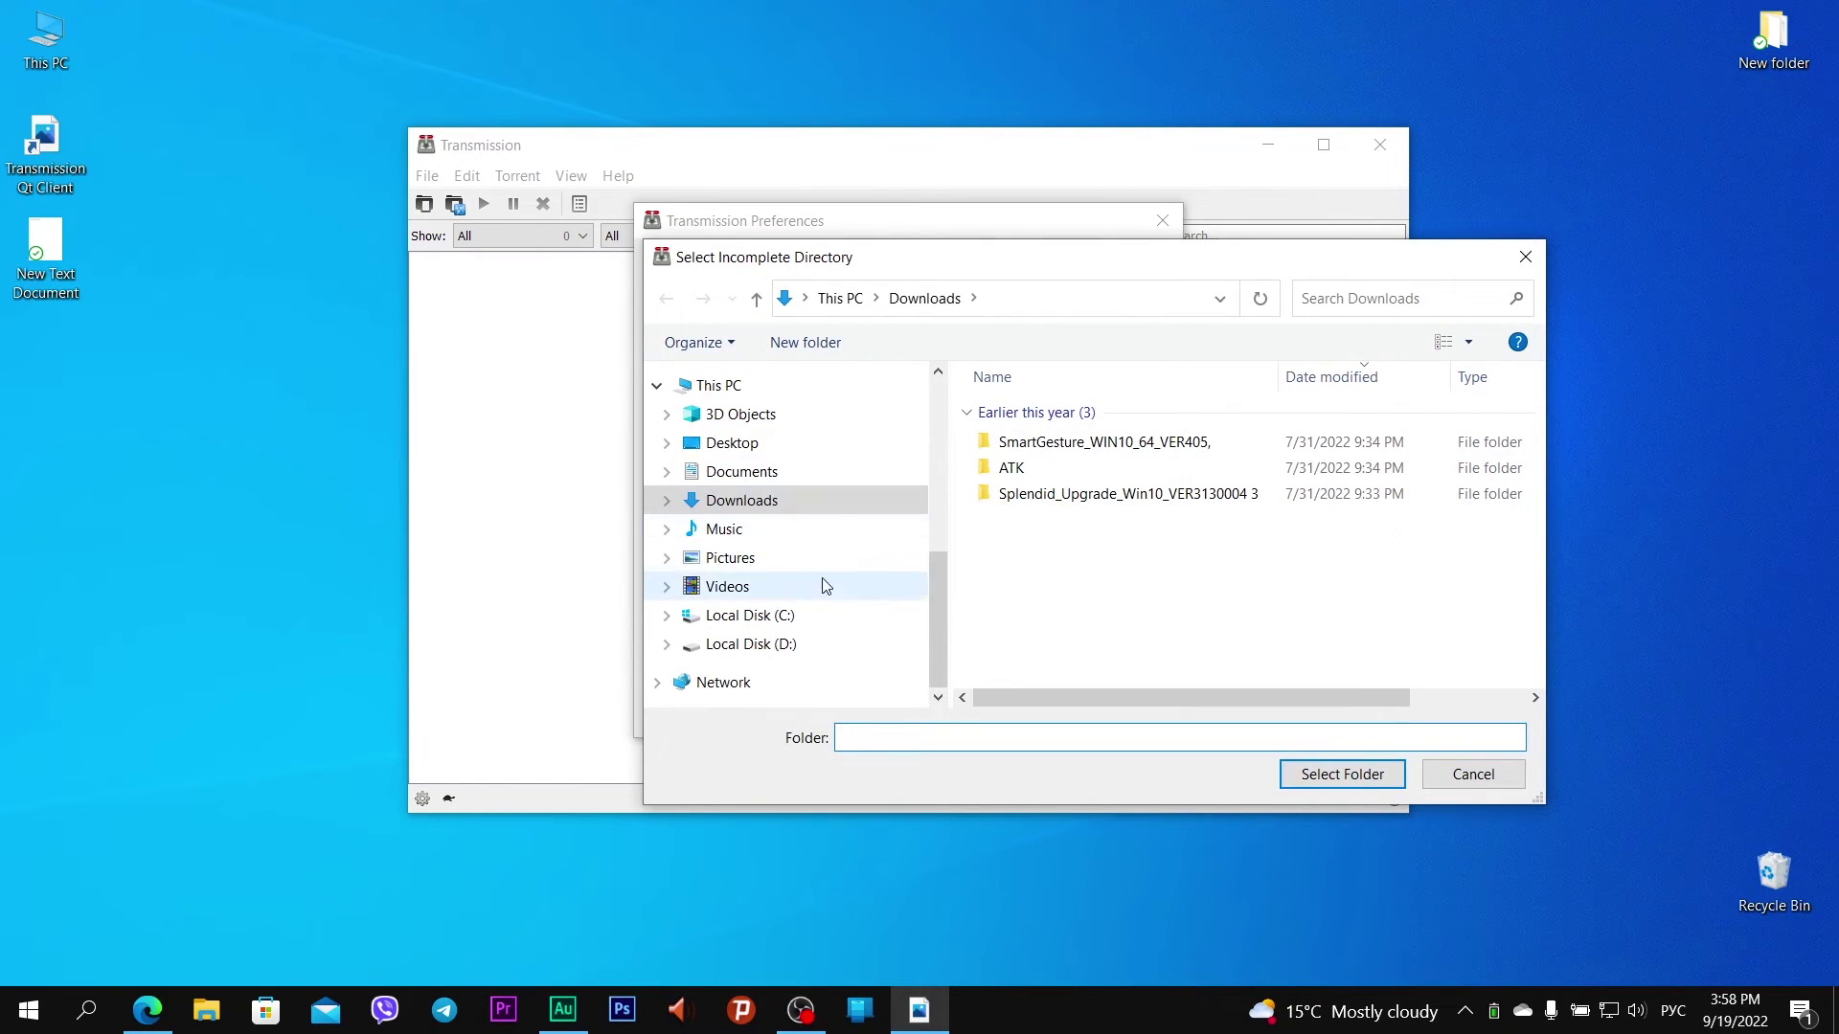
click(783, 644)
click(1340, 774)
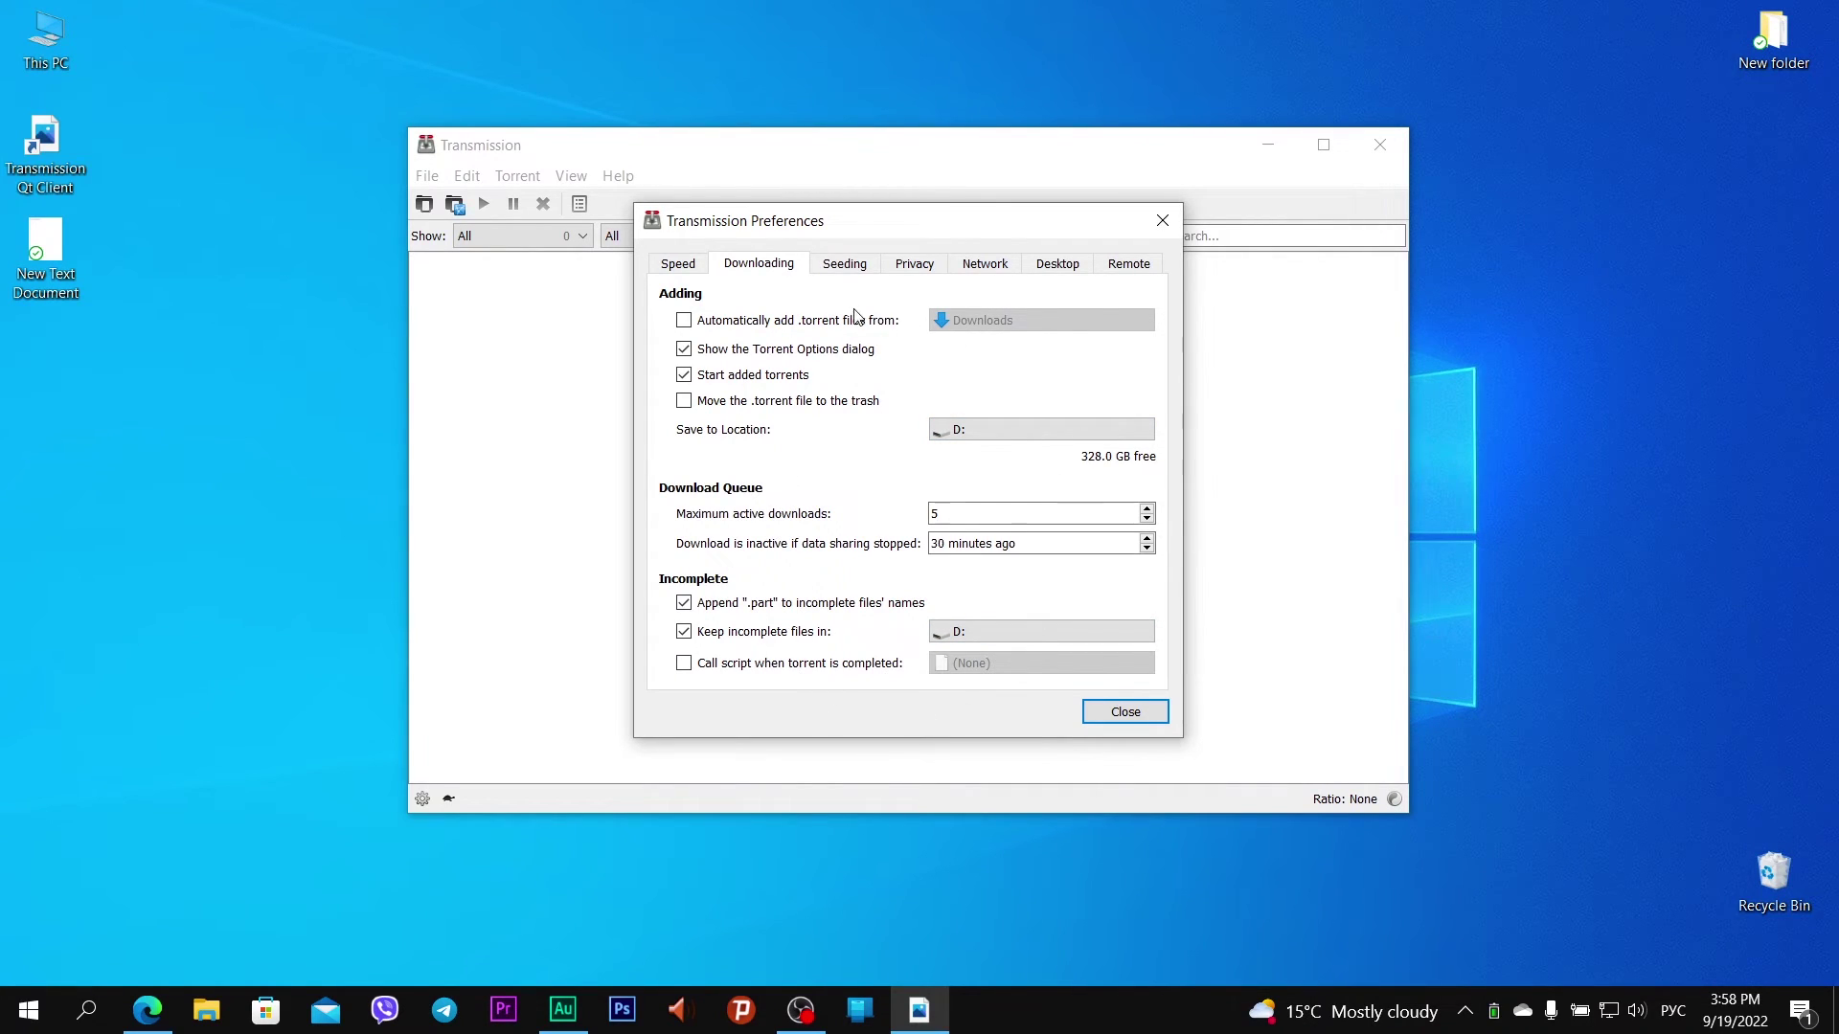
Step: Step through the Seeding, Privacy and Network tabs to the Desktop settings
click(845, 265)
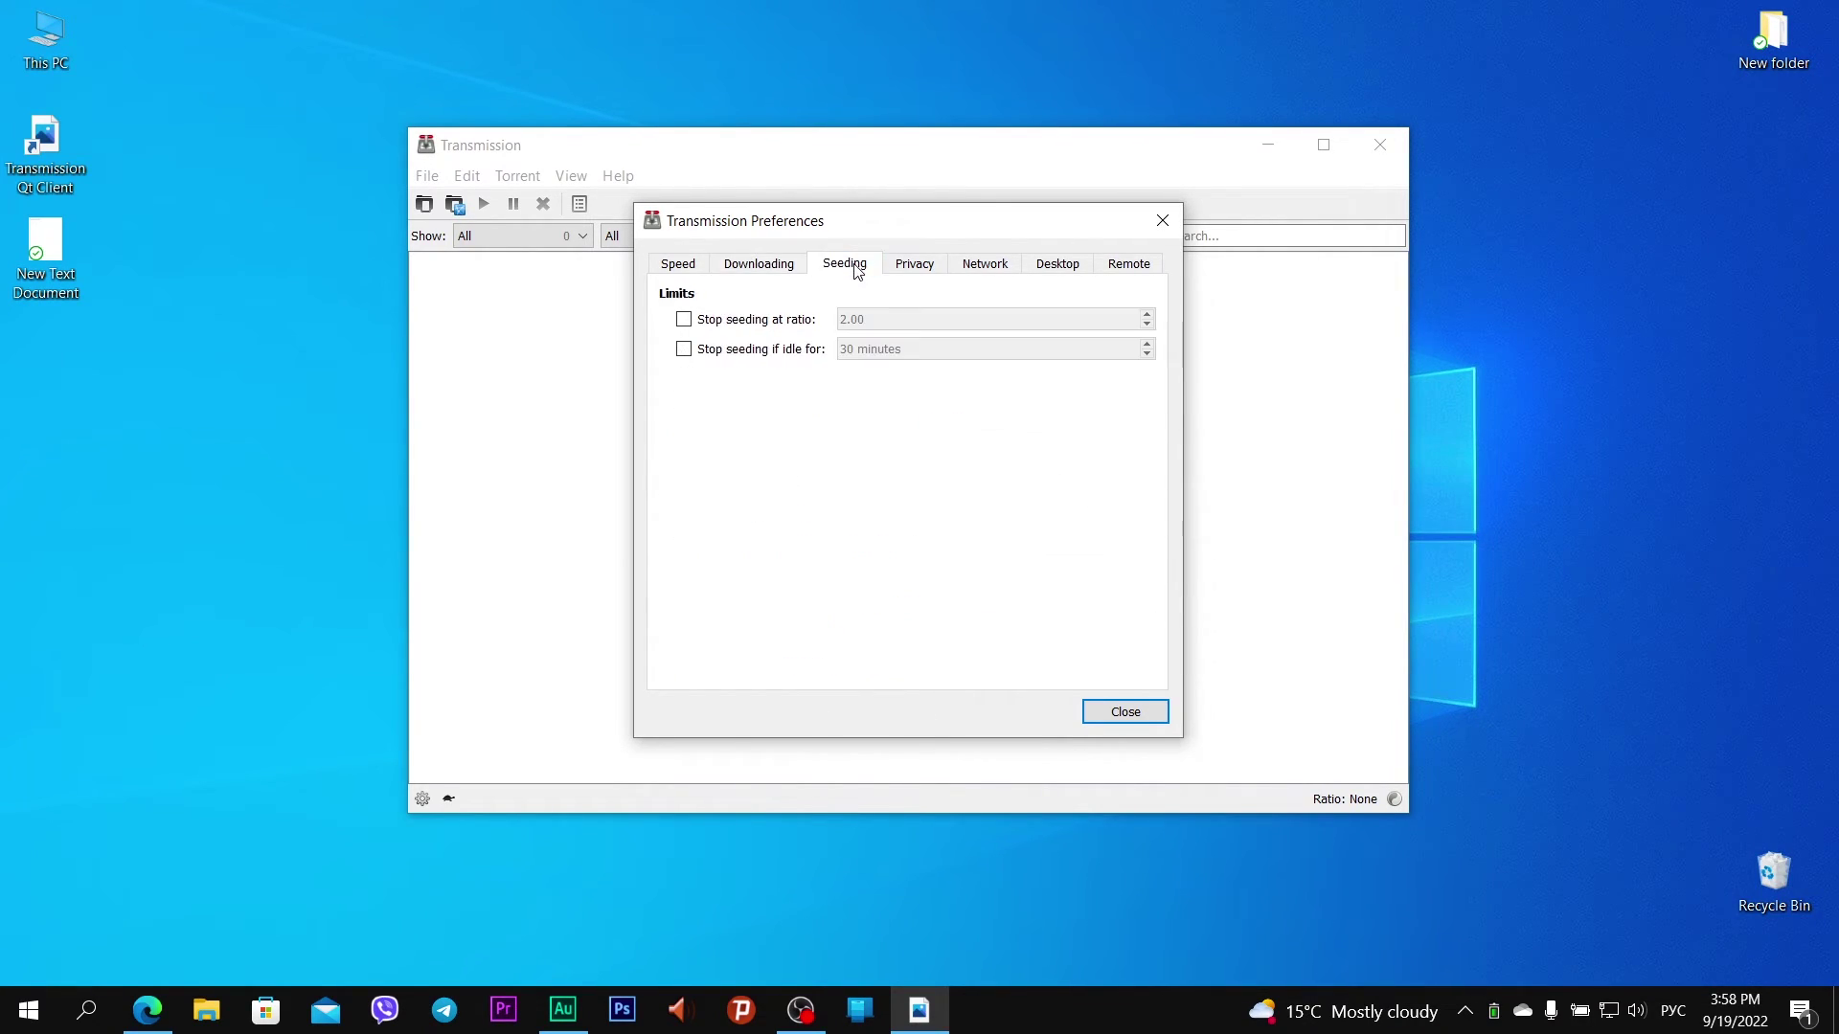
click(925, 264)
click(978, 265)
click(1067, 267)
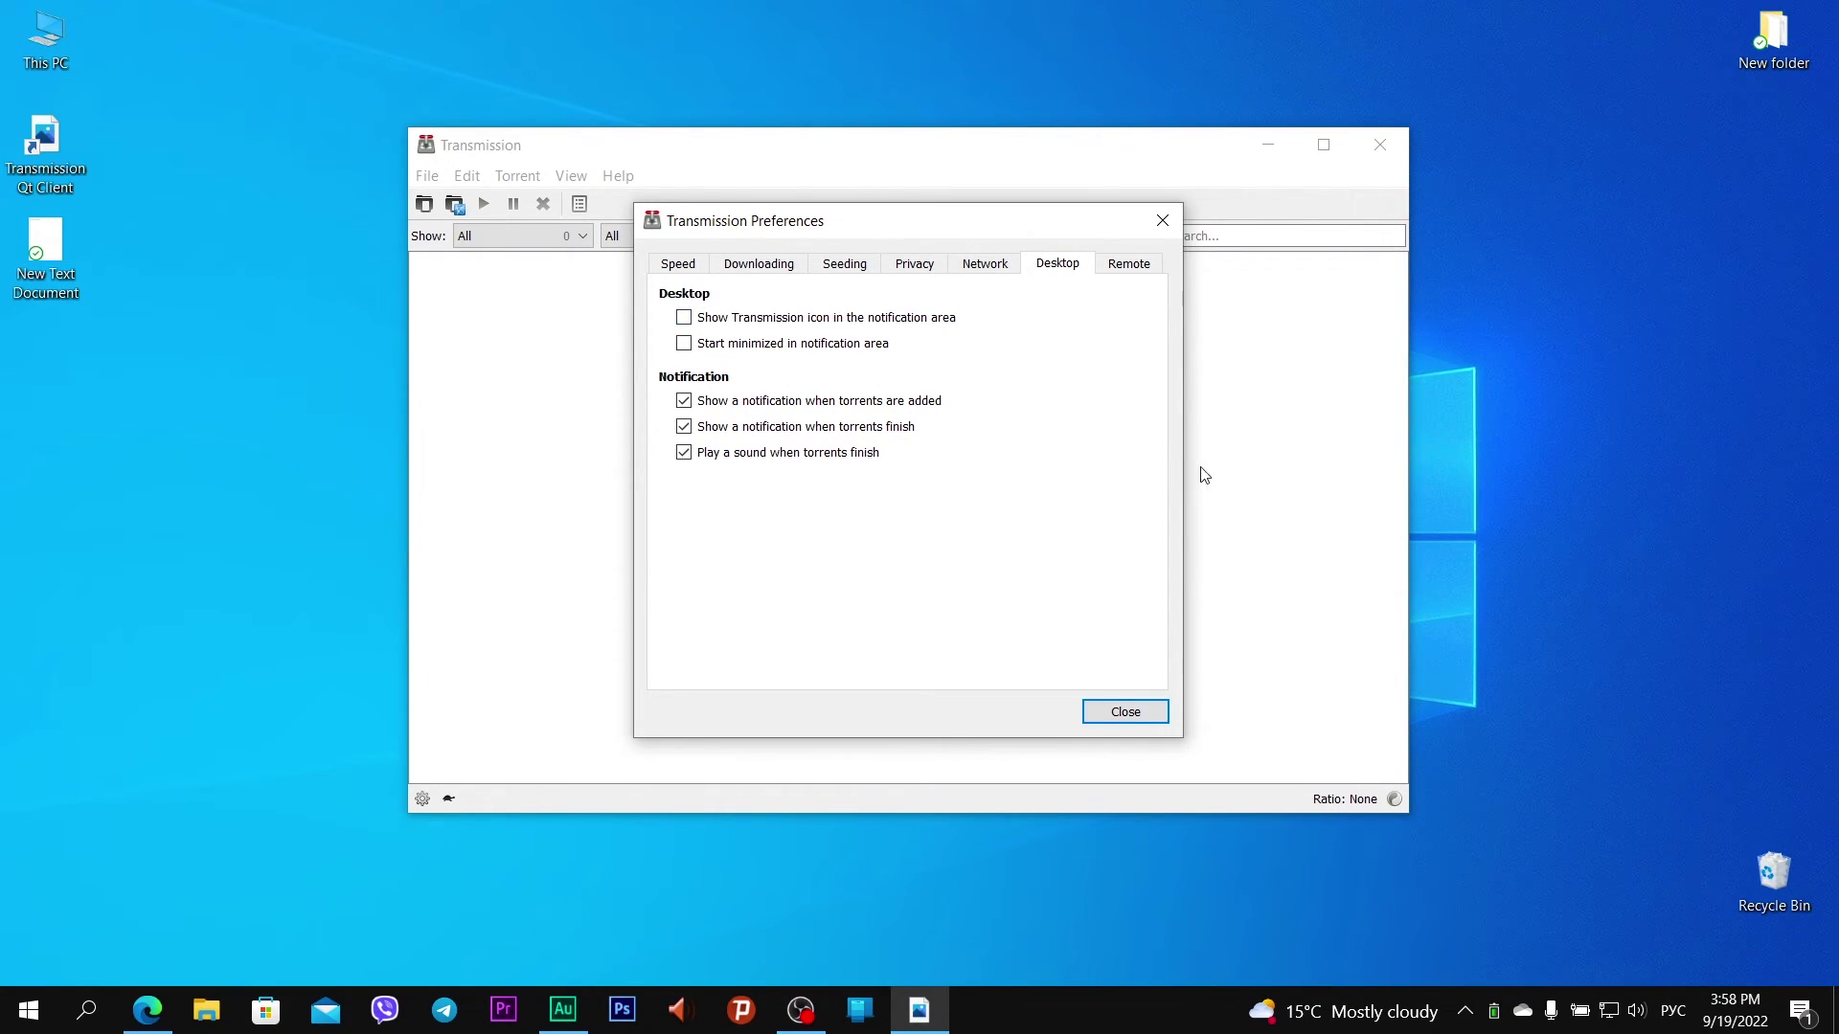
Step: Enable the Transmission notification-area icon, close Preferences, and nudge the main window
click(1464, 1015)
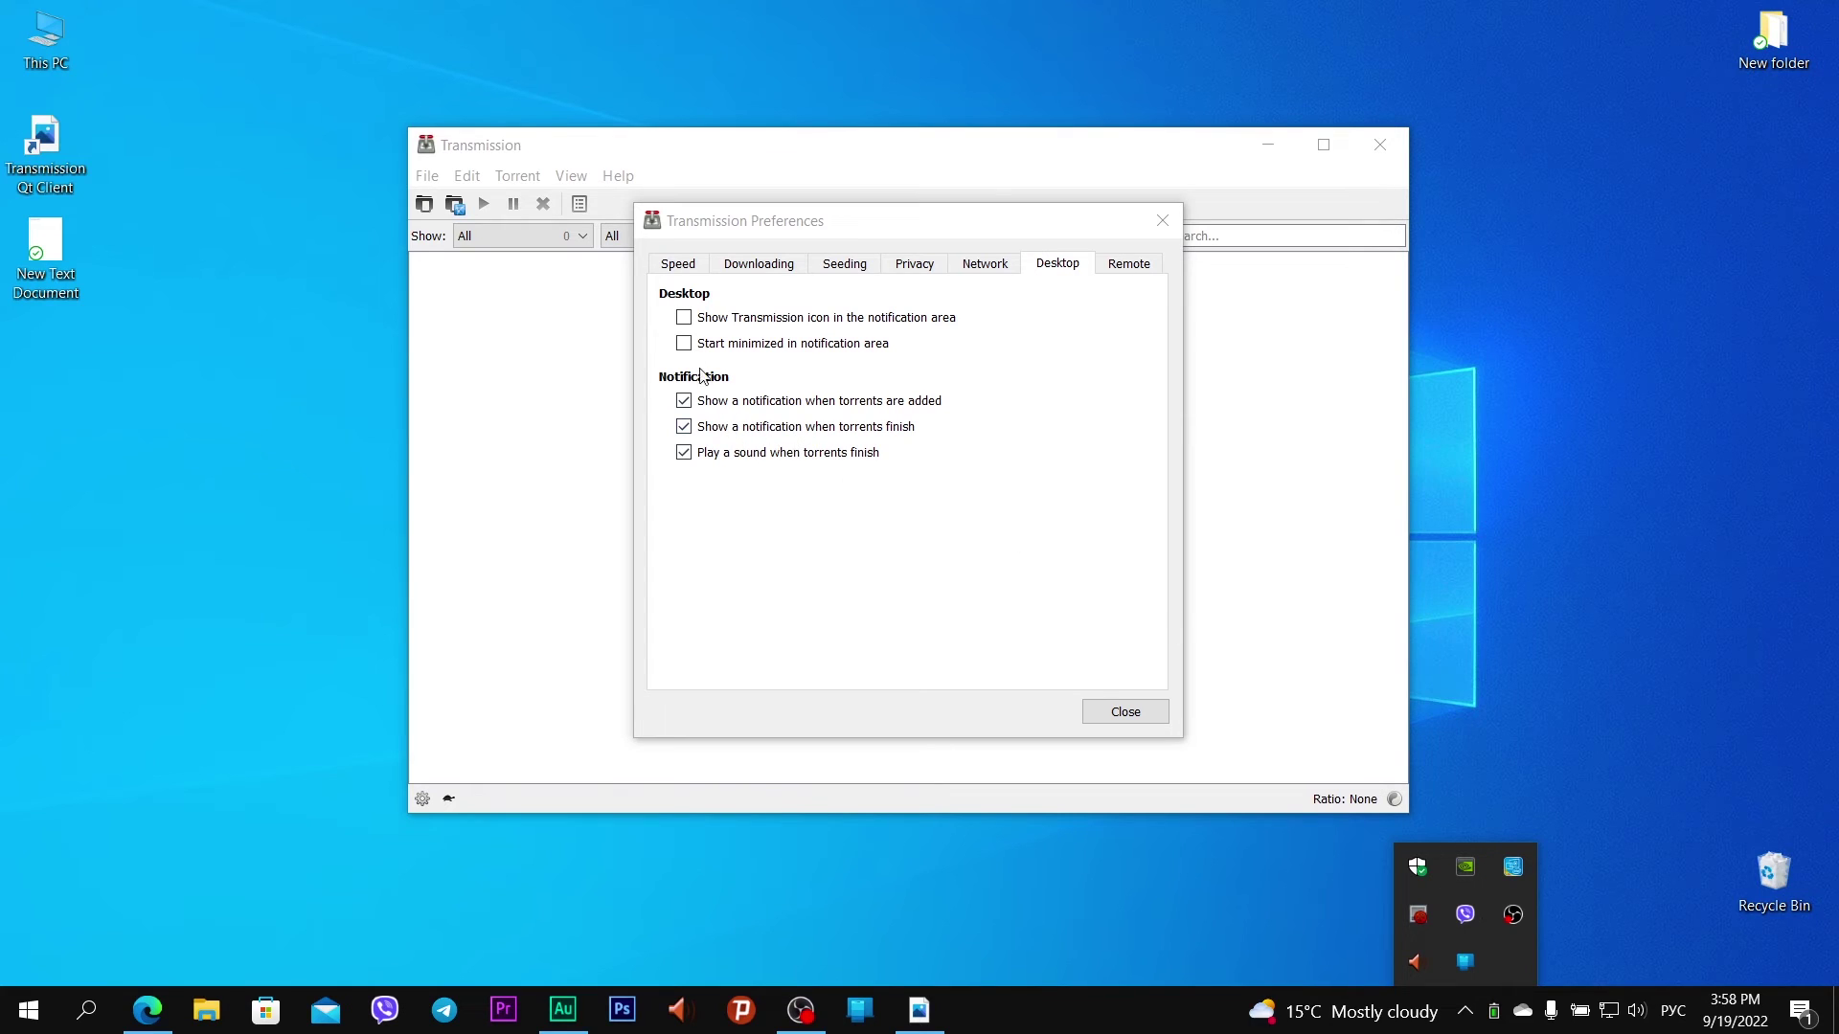
click(684, 318)
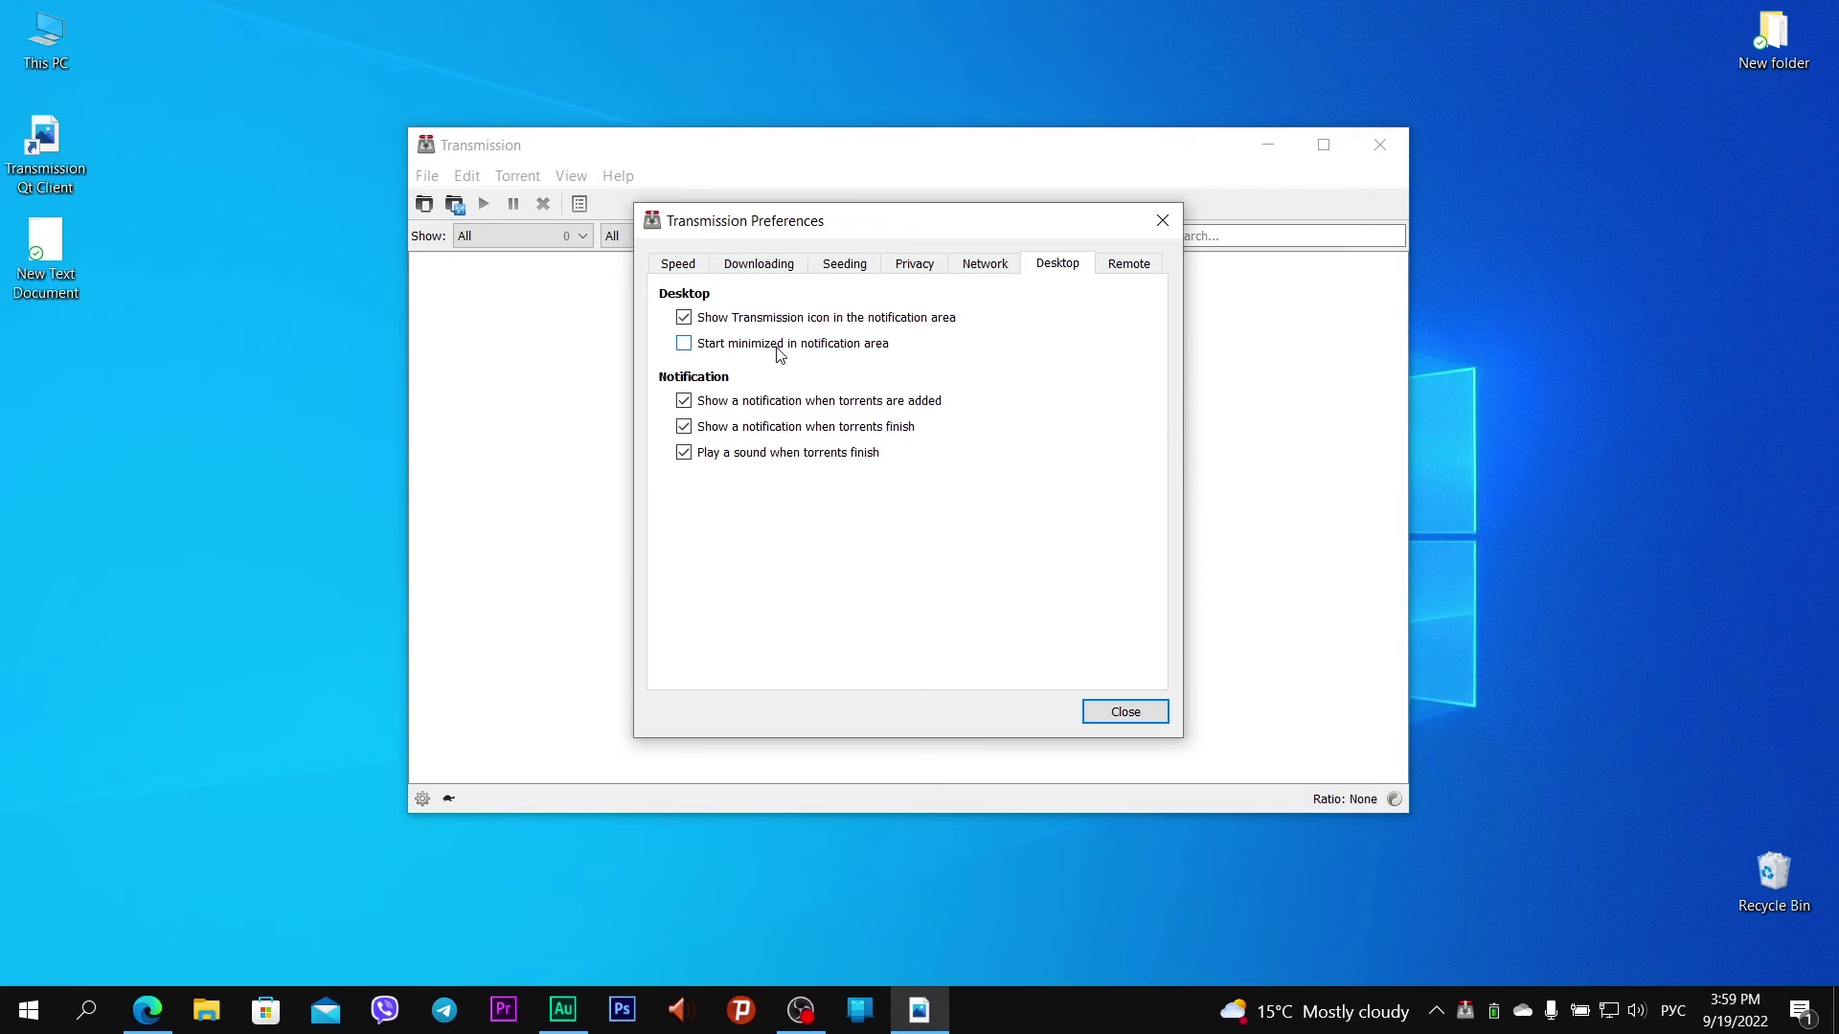
click(1140, 714)
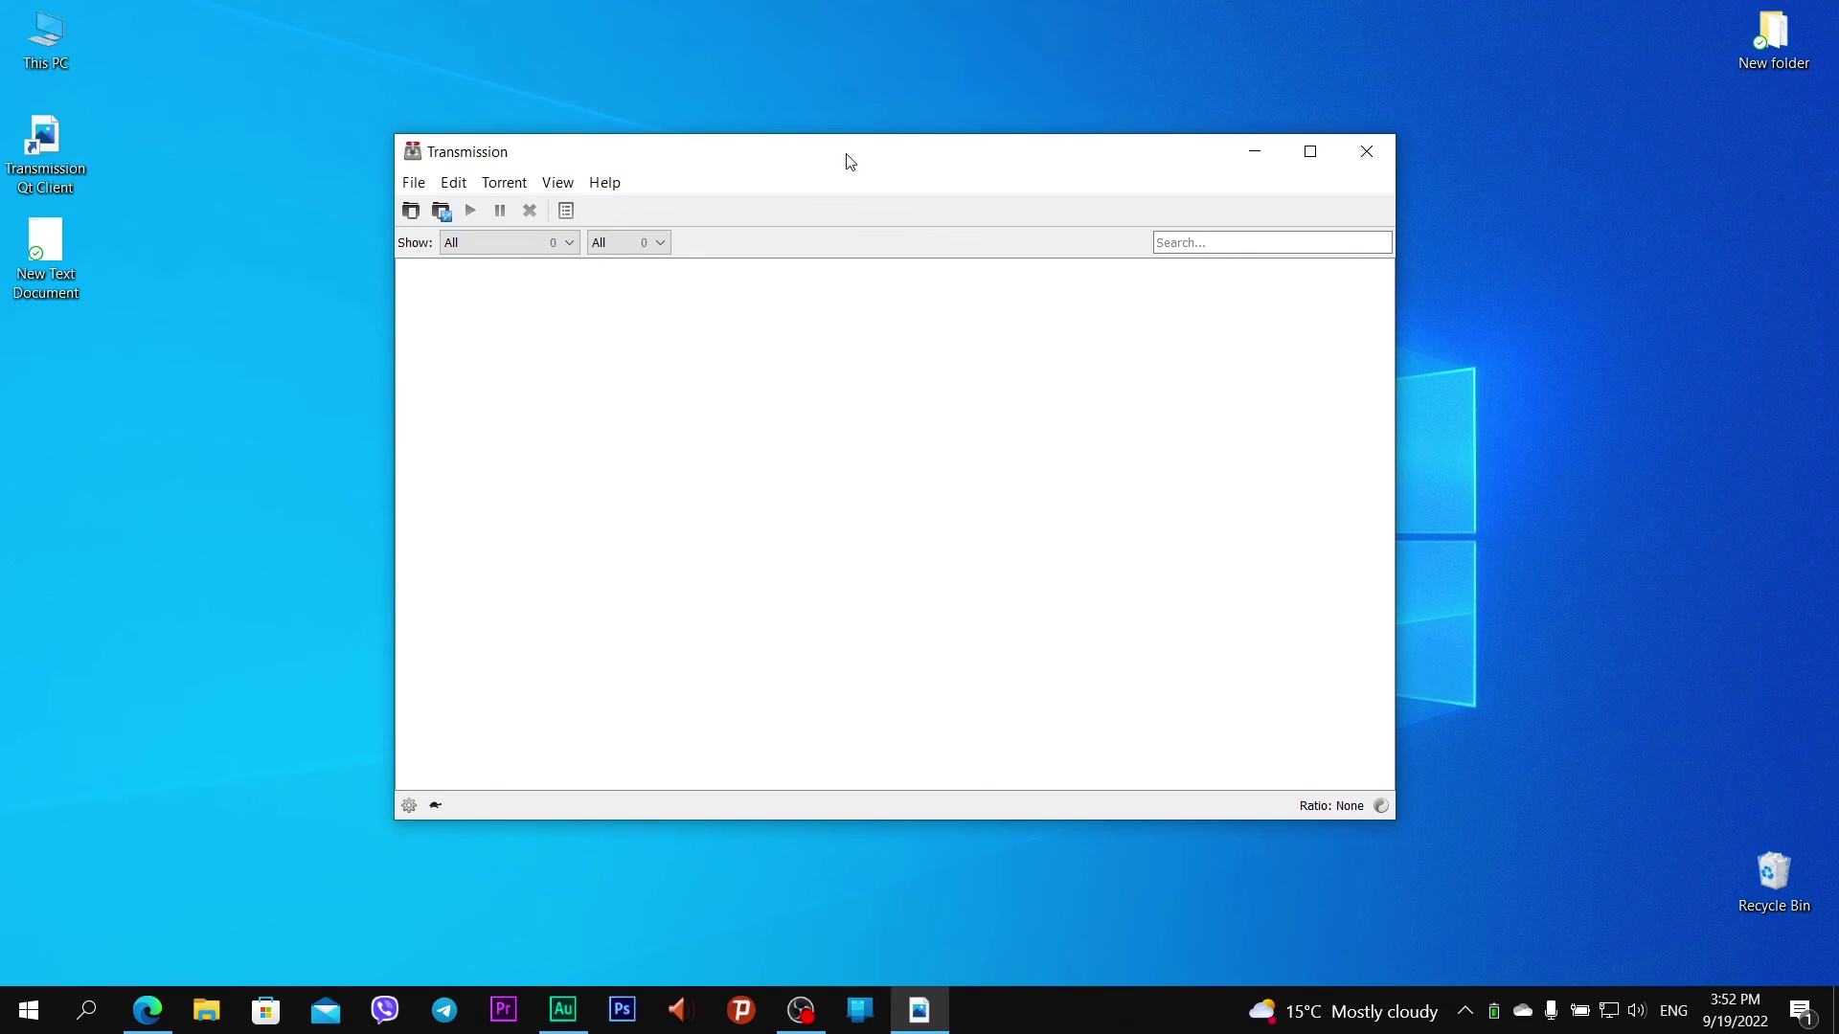
drag(850, 161, 864, 154)
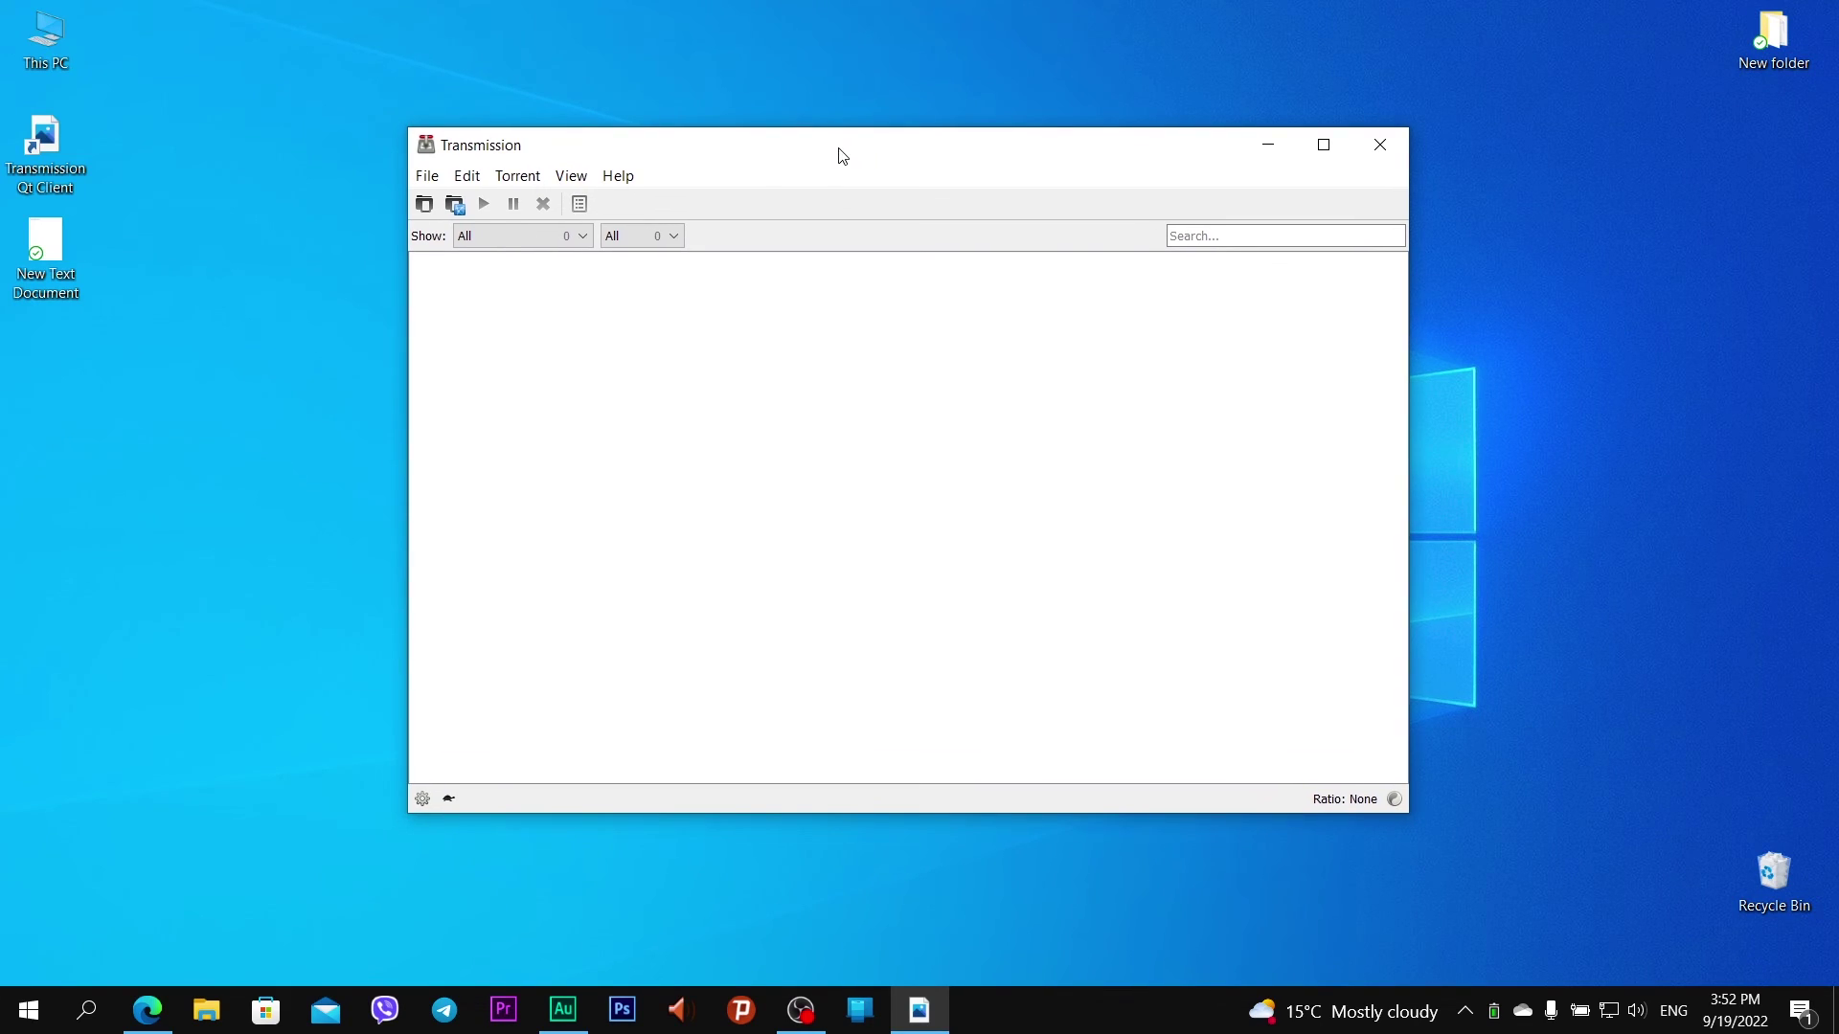